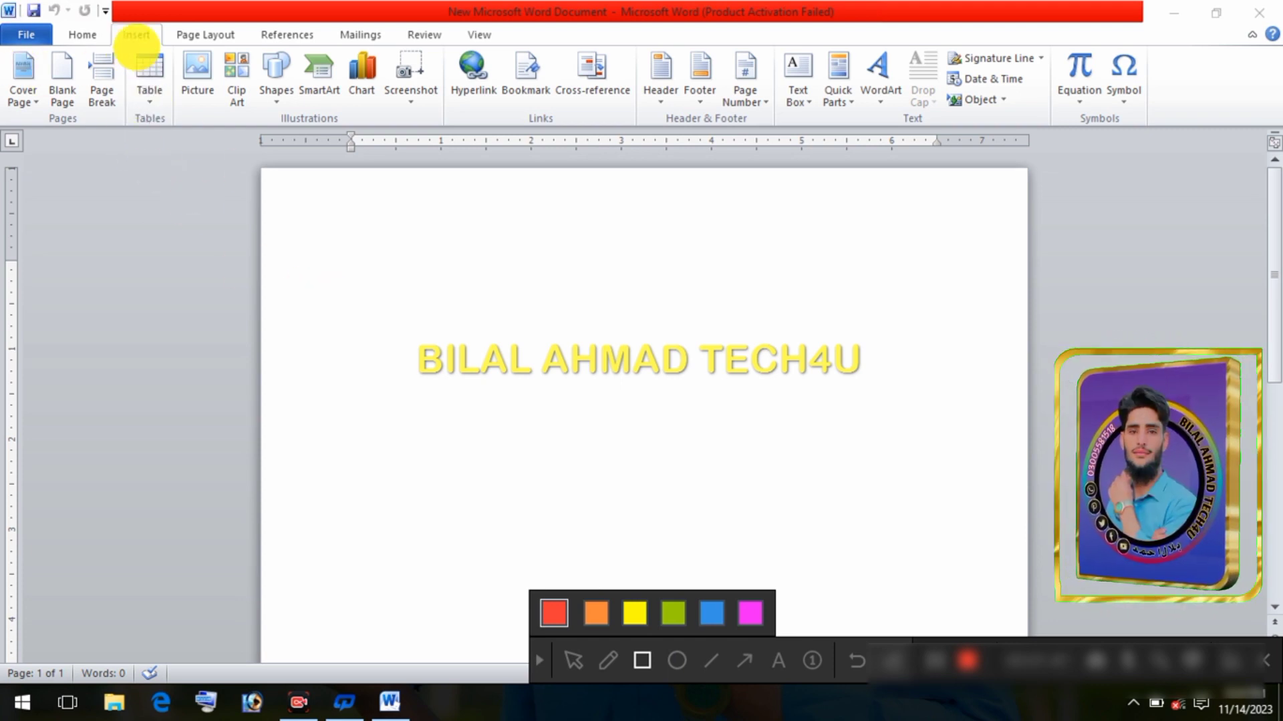
drag(122, 45, 172, 127)
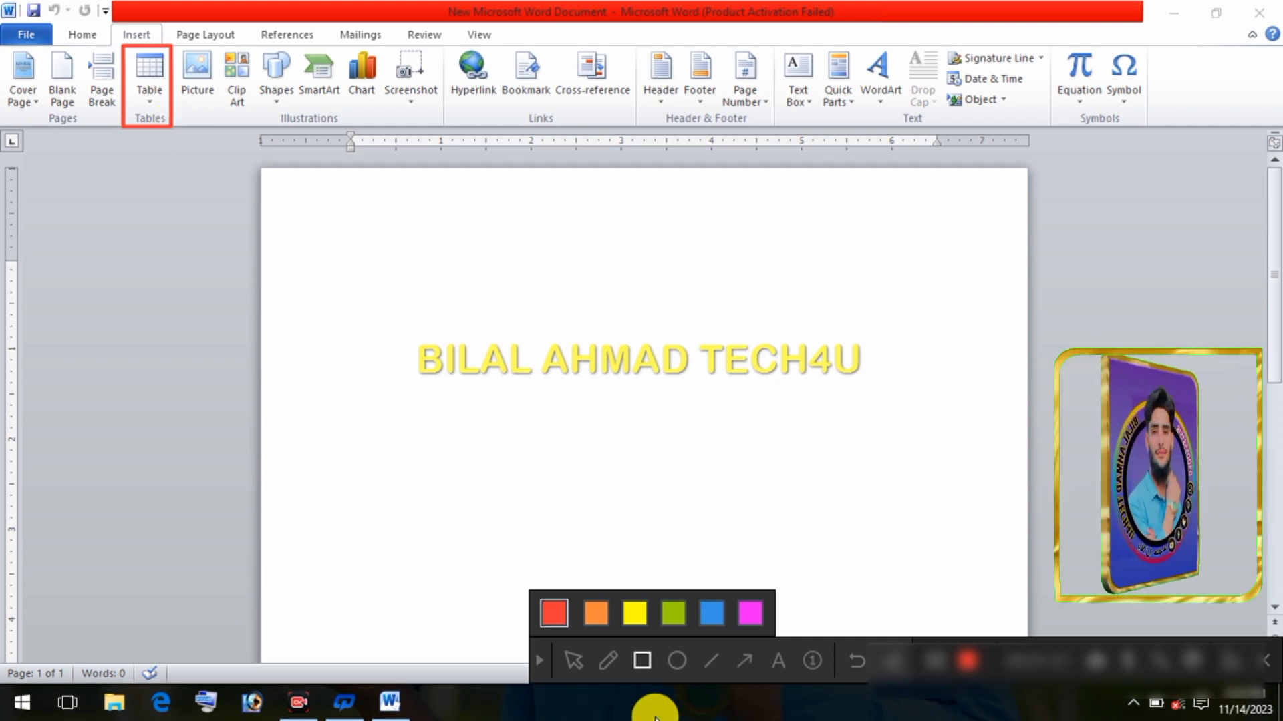
click(542, 663)
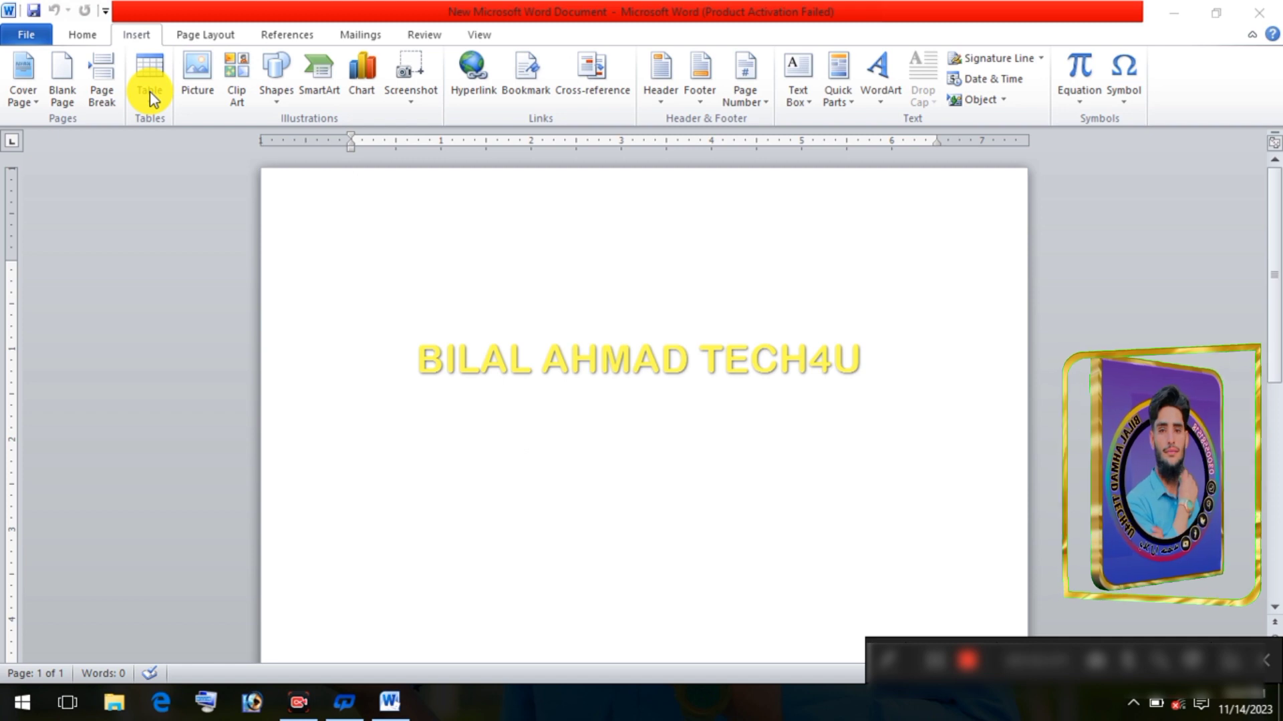
click(158, 107)
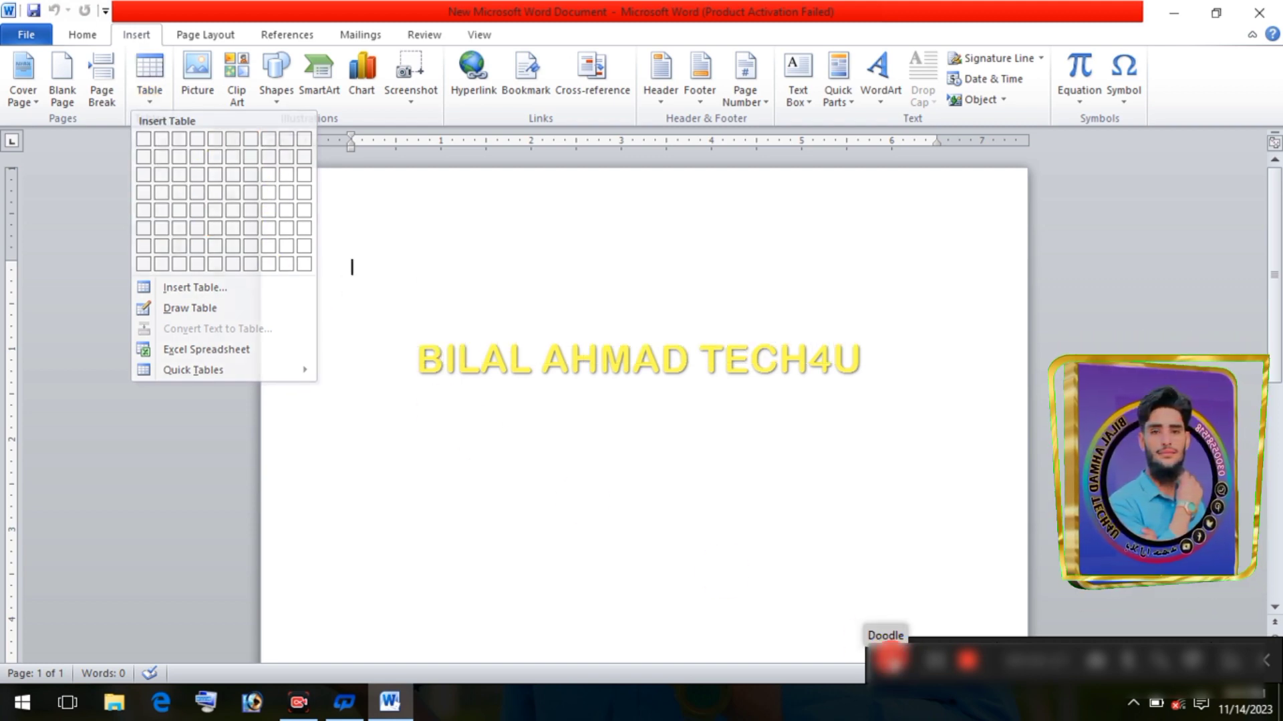
click(891, 660)
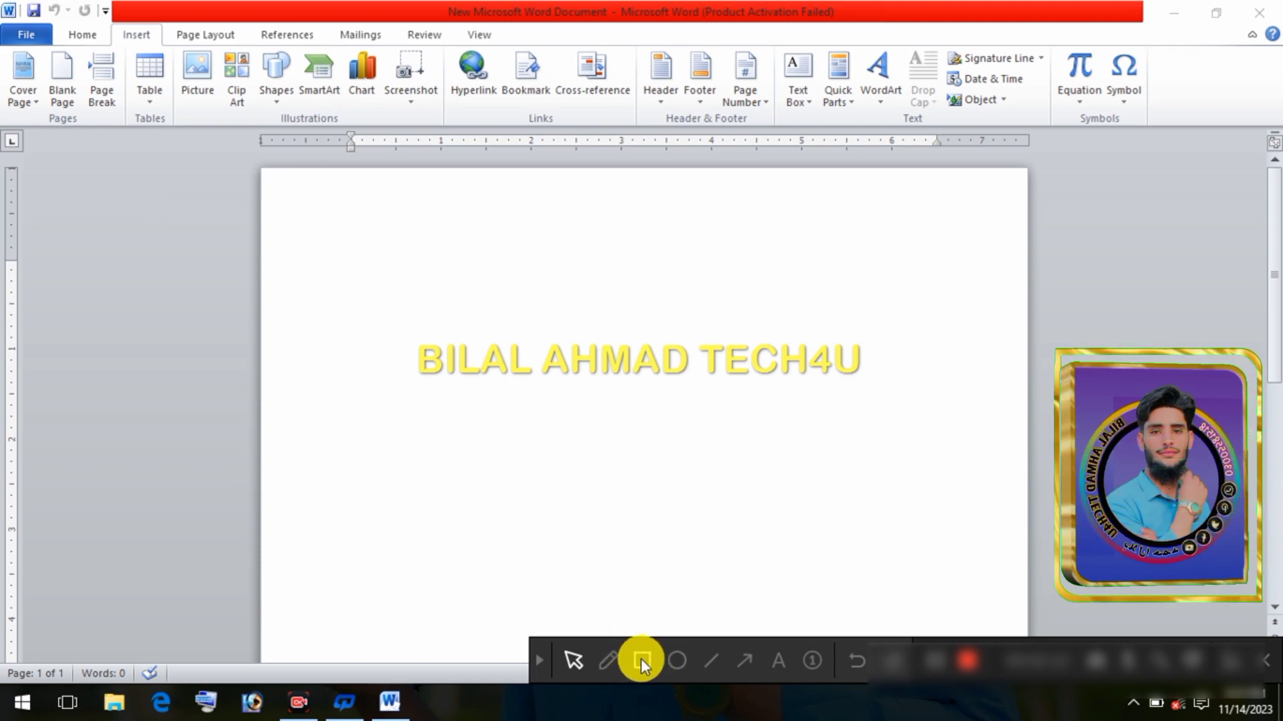
click(543, 658)
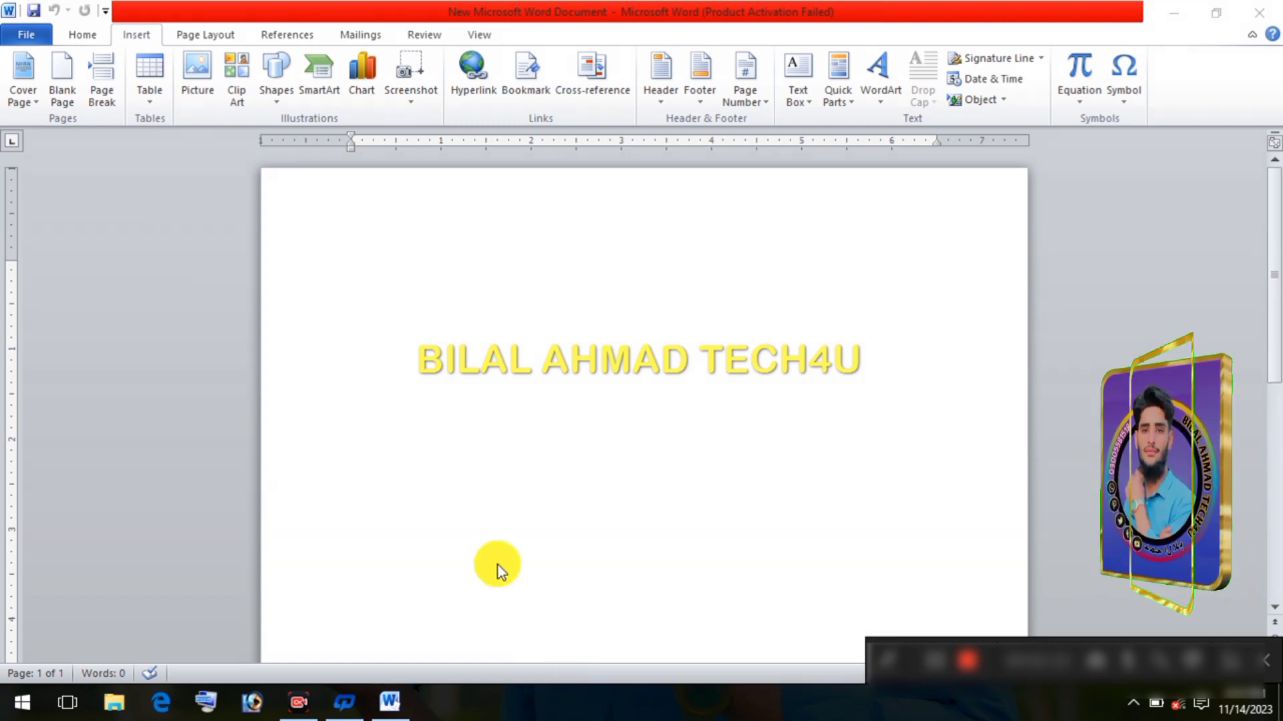
Insert a table with 10 columns and 8 rows at the start of the blank page
click(148, 98)
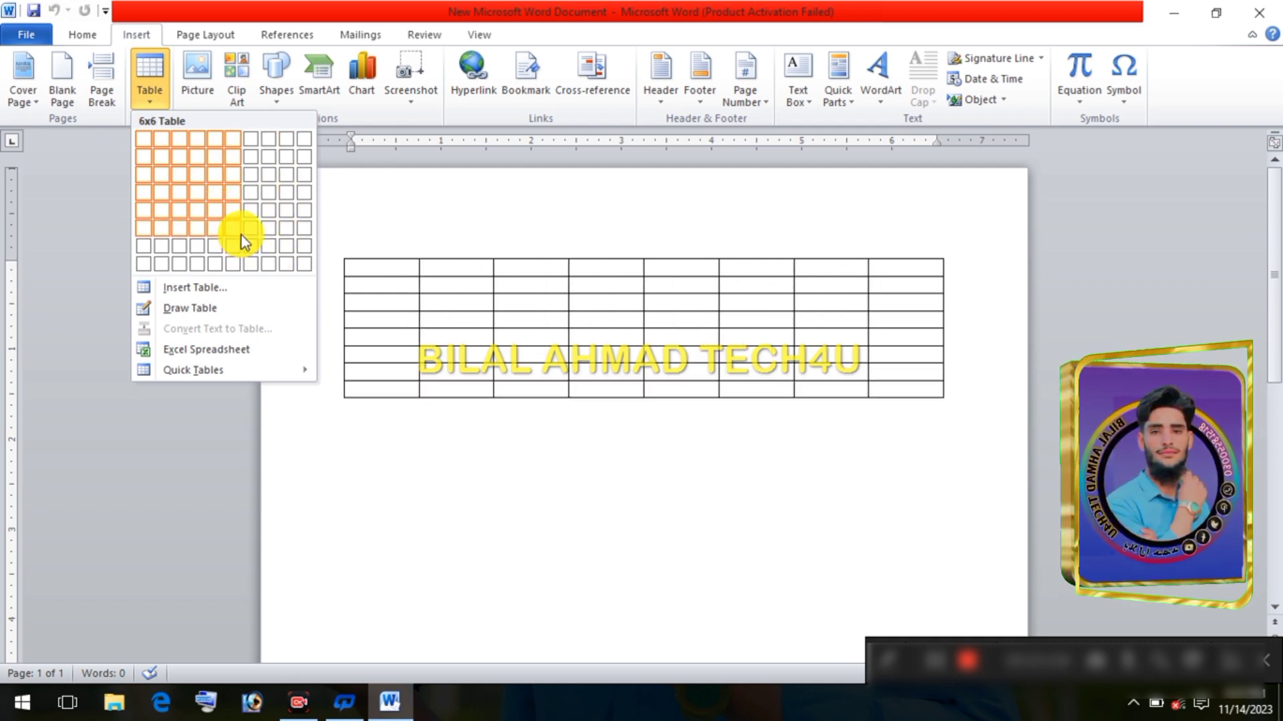
click(298, 256)
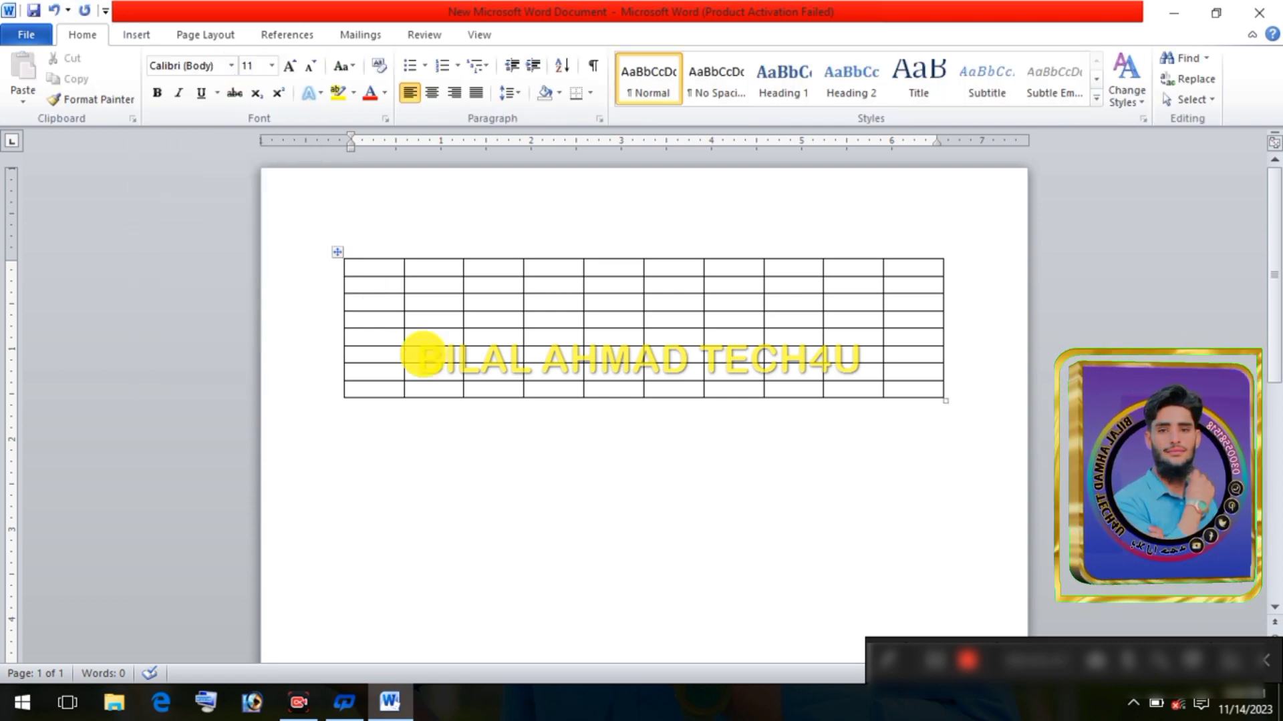
click(879, 668)
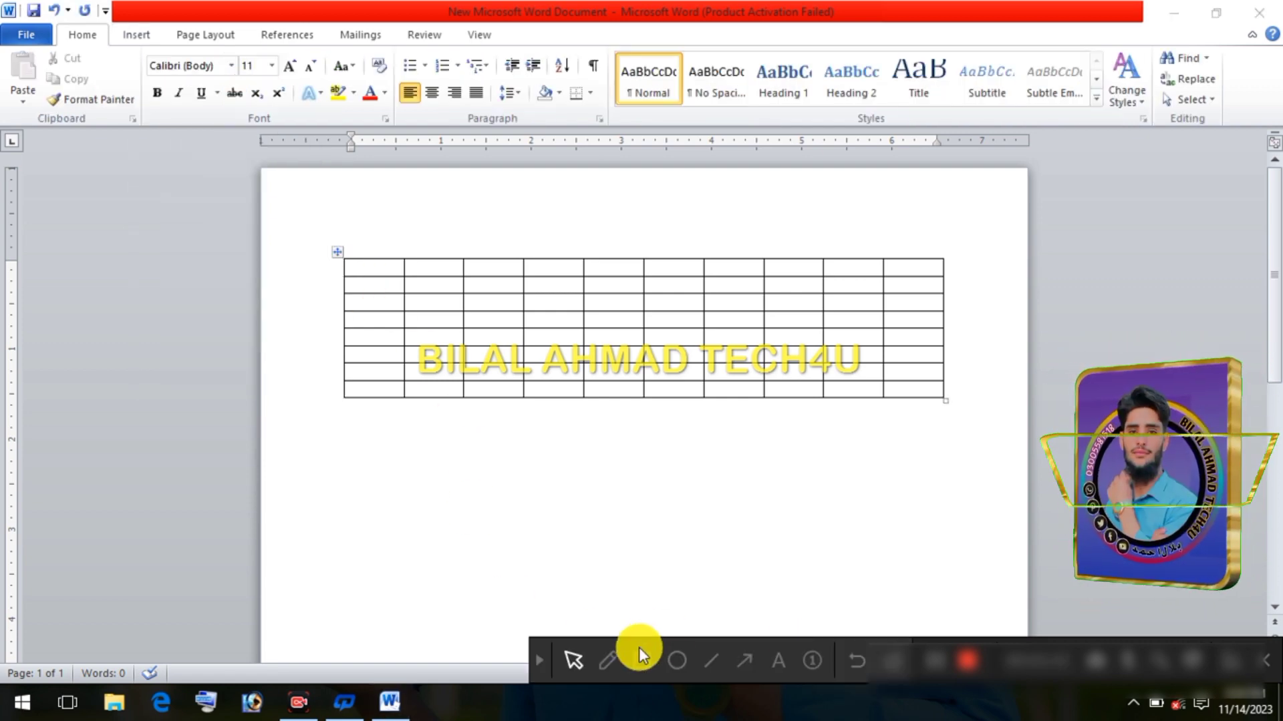
click(642, 663)
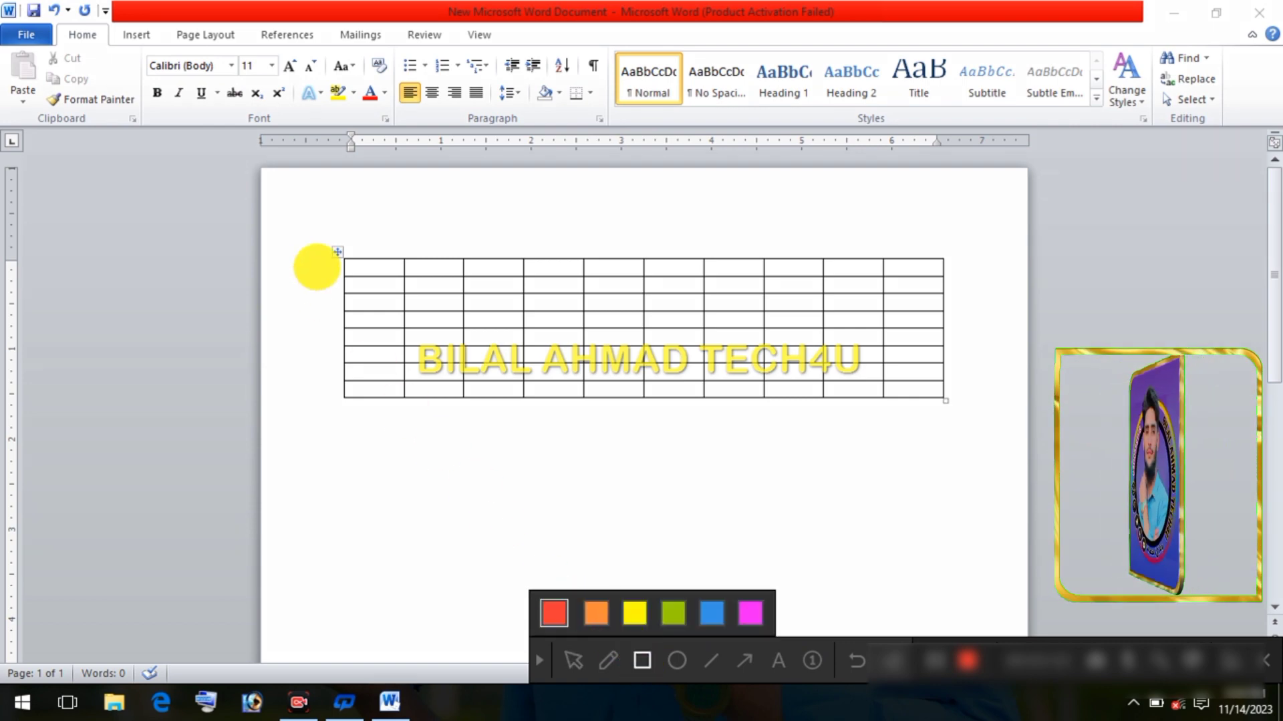
mouse_move(320, 239)
mouse_down()
mouse_move(770, 436)
mouse_move(941, 435)
mouse_up()
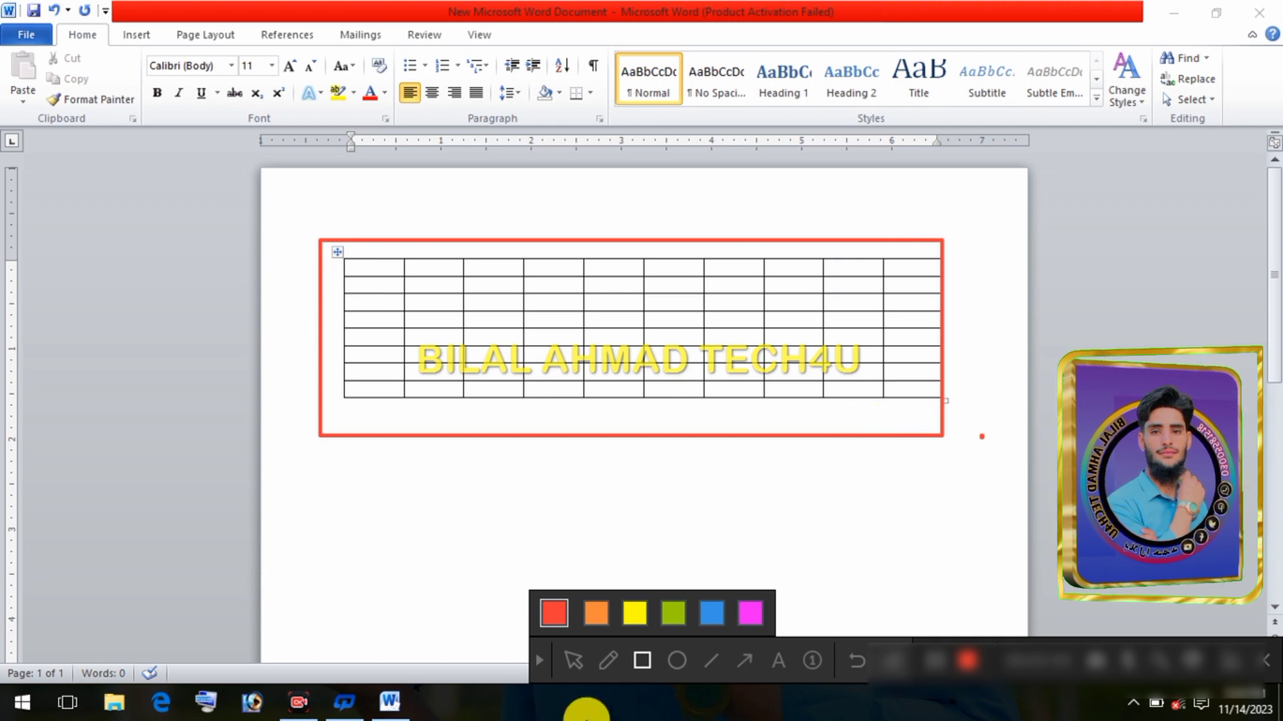
click(540, 666)
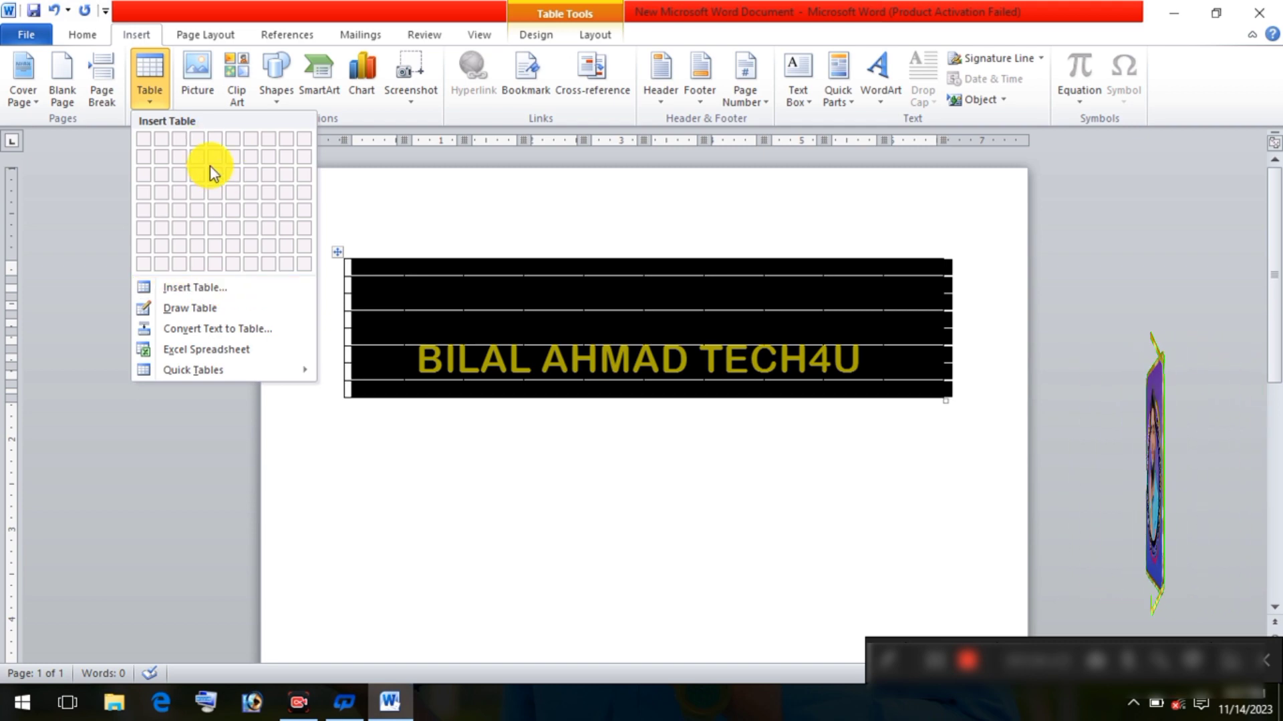
Wrap the whole 10x8 table in a single-cell outer table with the Insert Table command
click(207, 288)
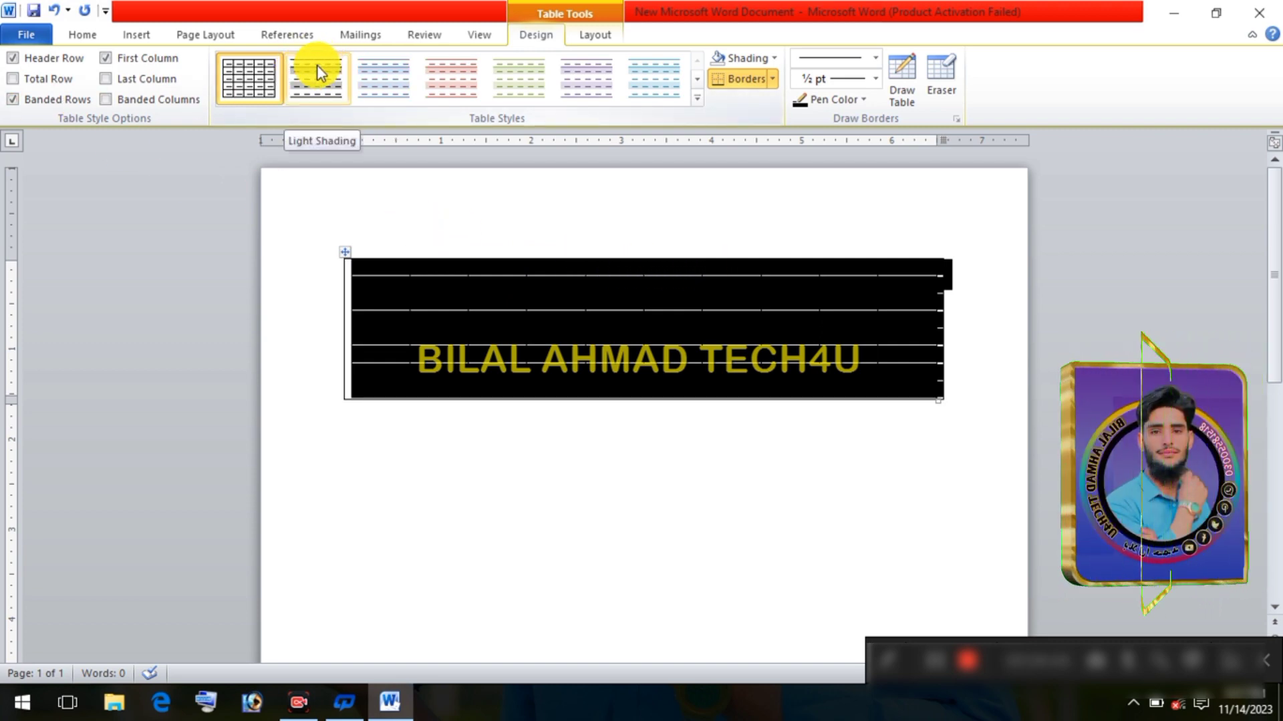
Switch the table's Header Row option off and back on, and its Total Row option on and back off
click(11, 58)
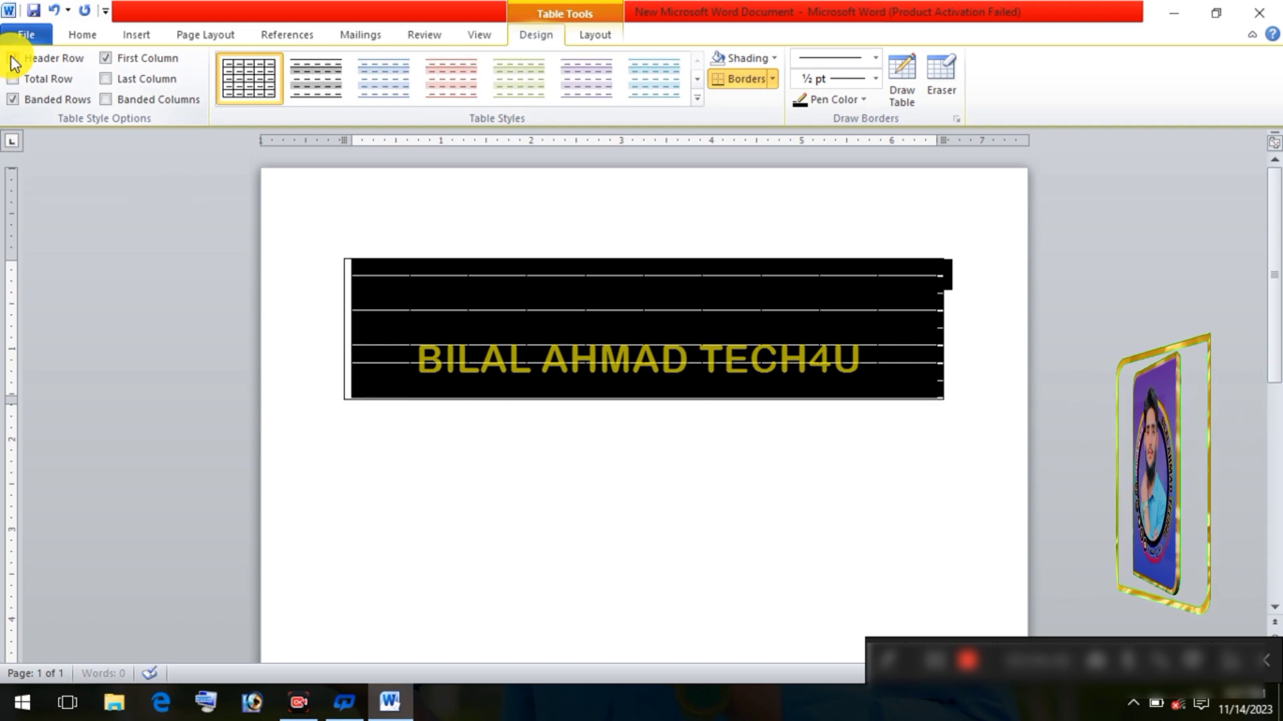
click(12, 58)
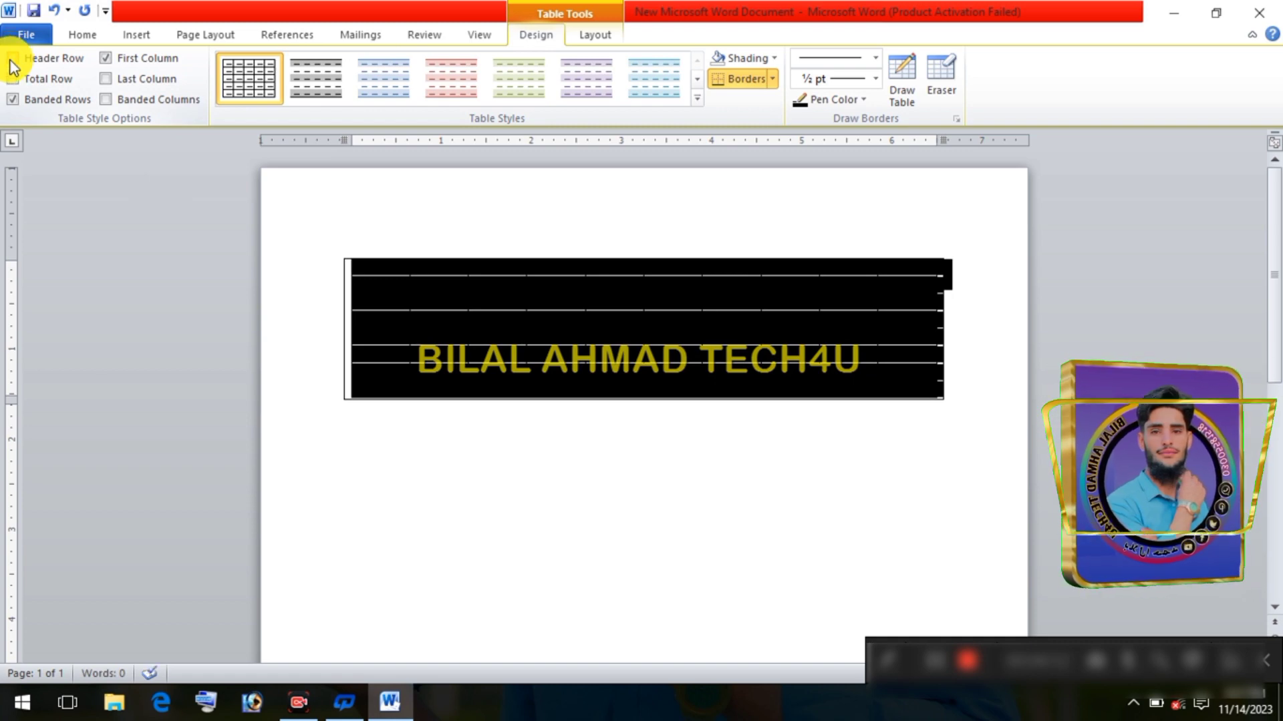
click(9, 58)
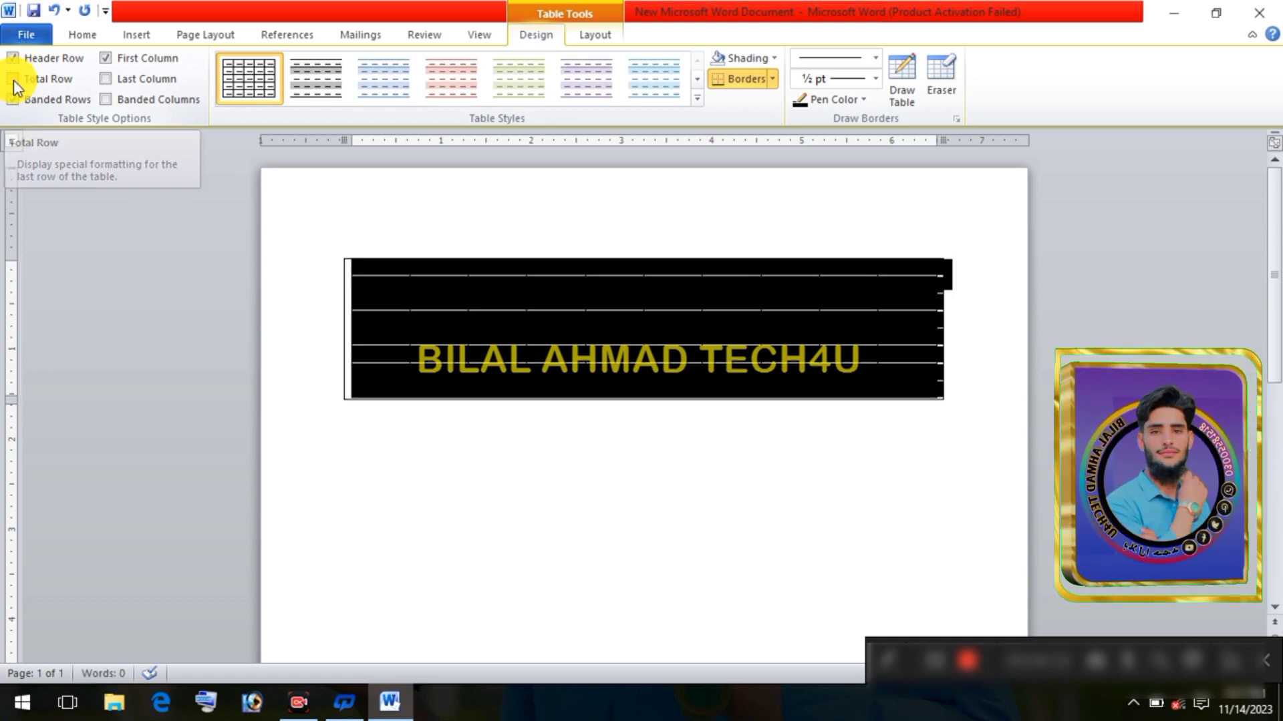
click(13, 80)
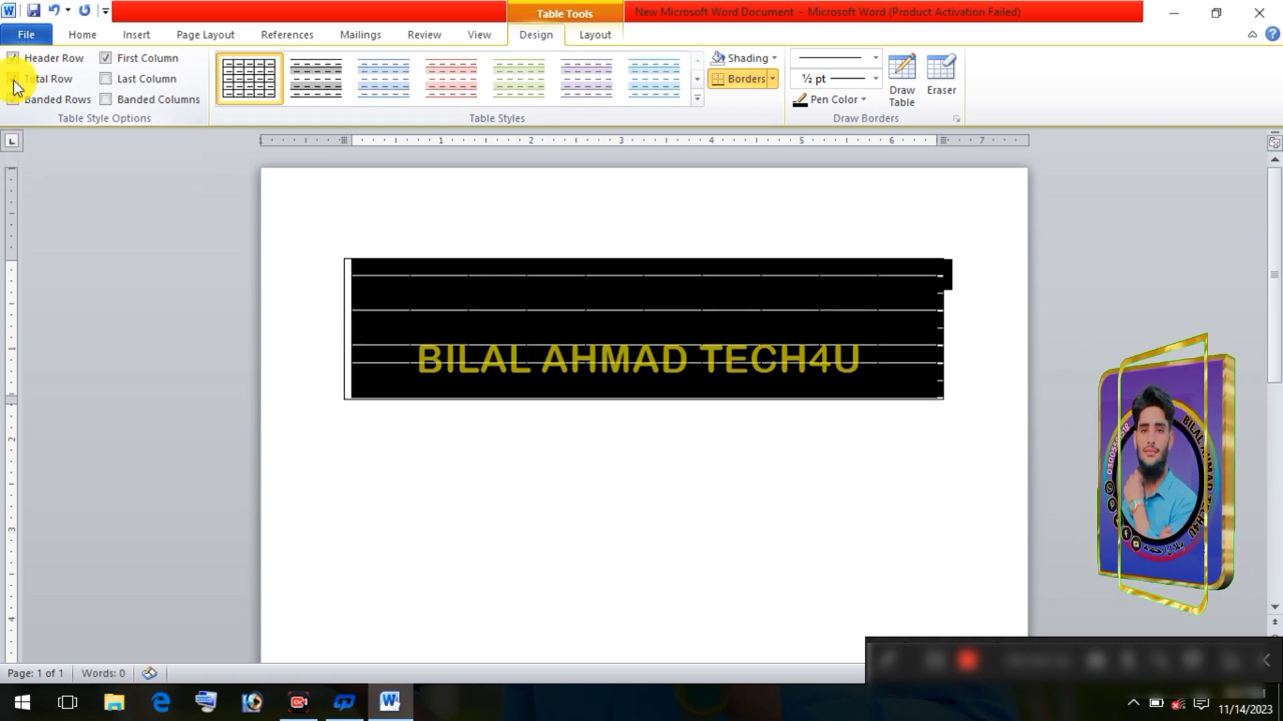
click(14, 80)
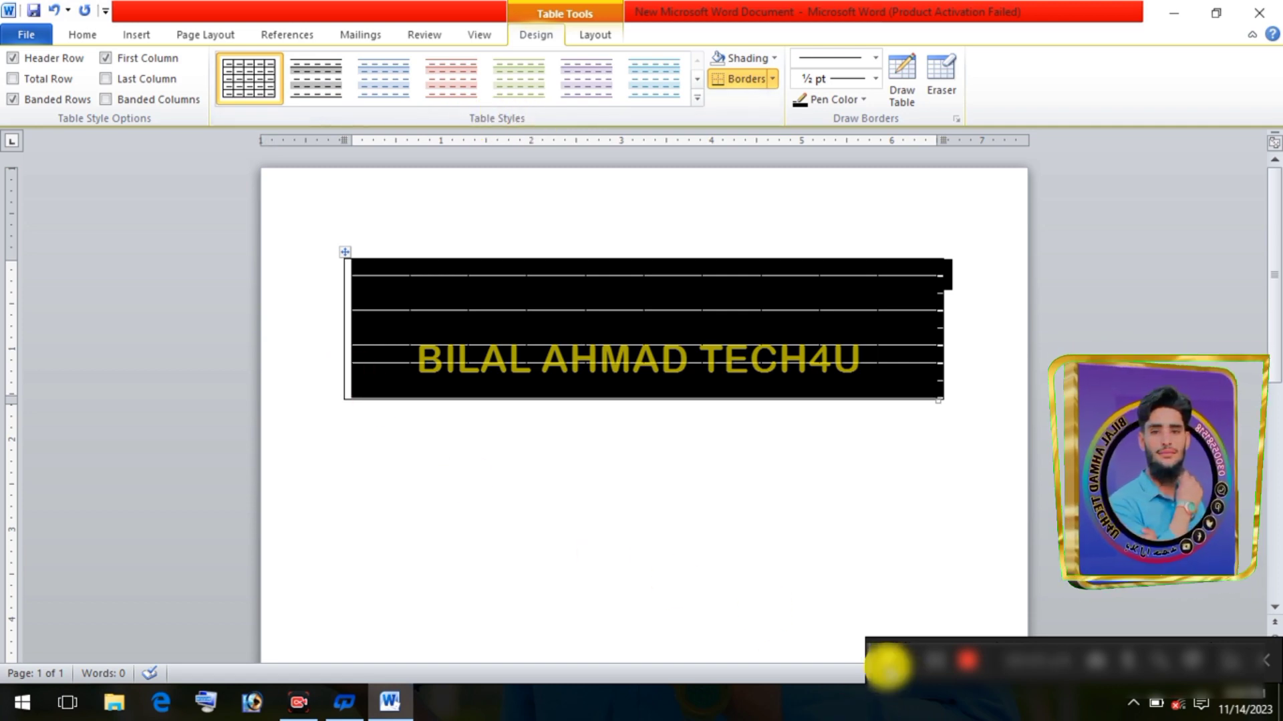
click(888, 664)
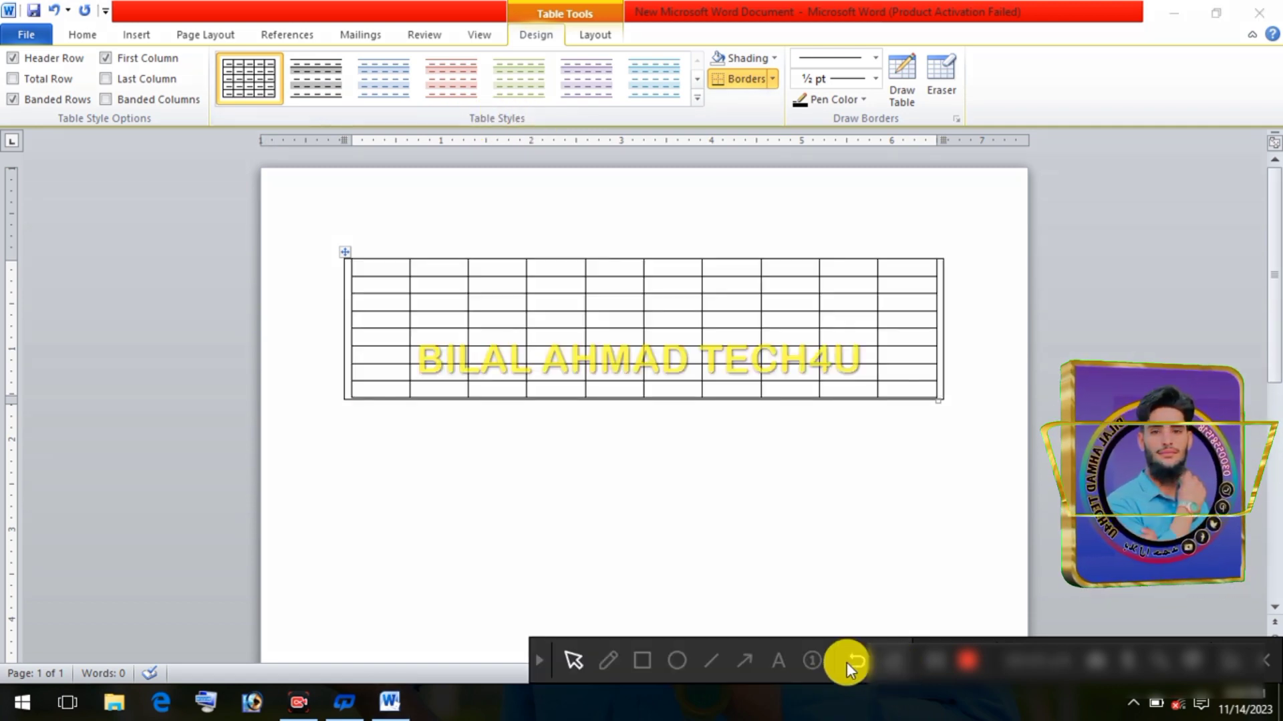
click(636, 658)
drag(413, 105, 599, 138)
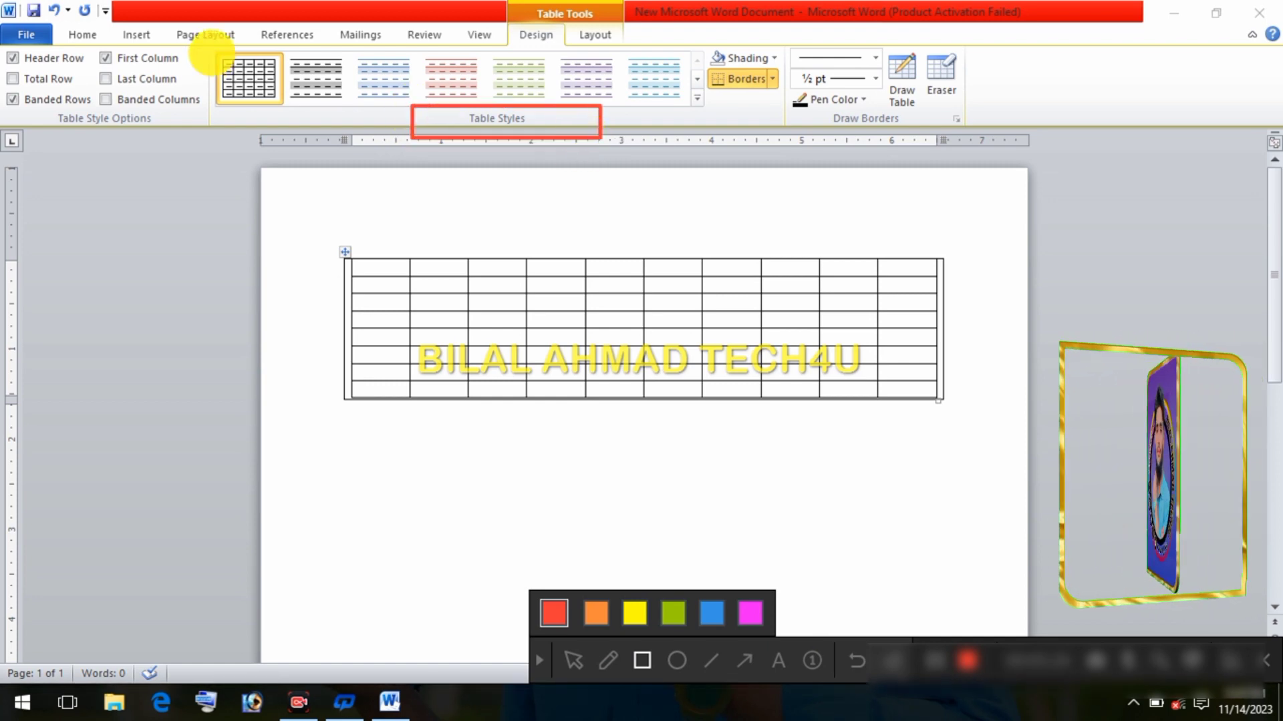
mouse_move(209, 48)
mouse_down()
mouse_move(424, 109)
mouse_move(682, 134)
mouse_up()
click(712, 131)
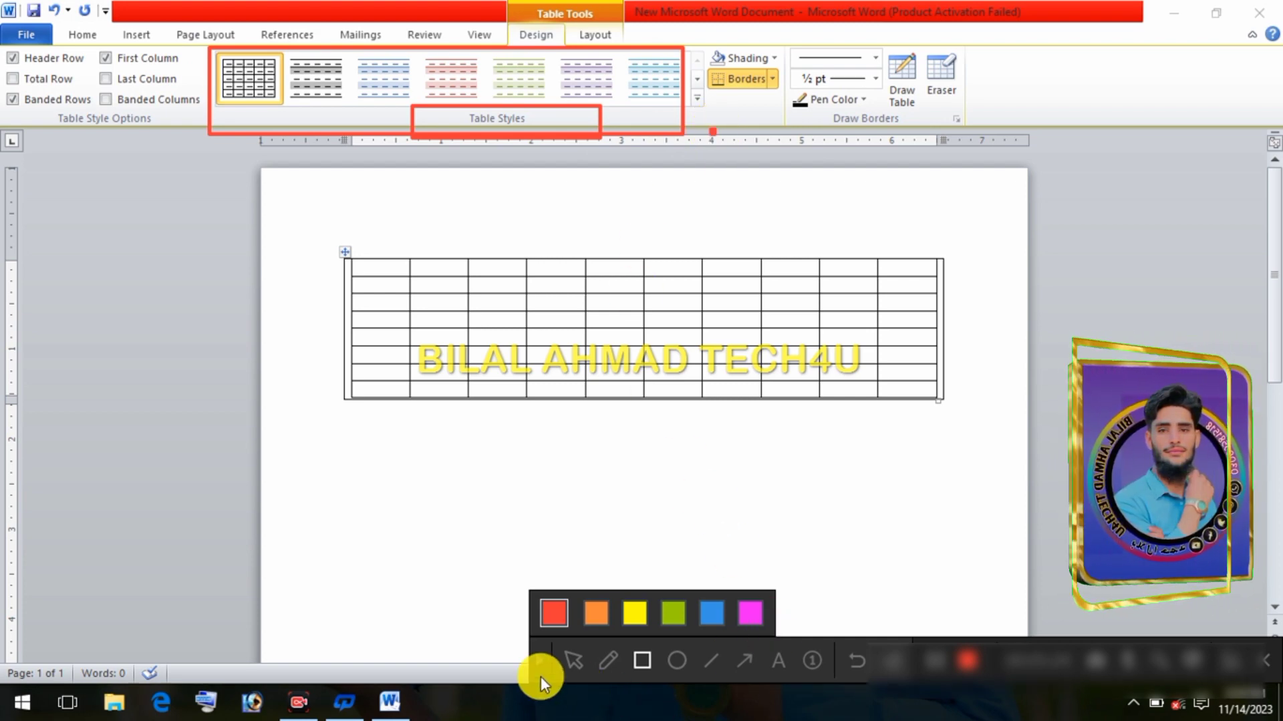
click(534, 662)
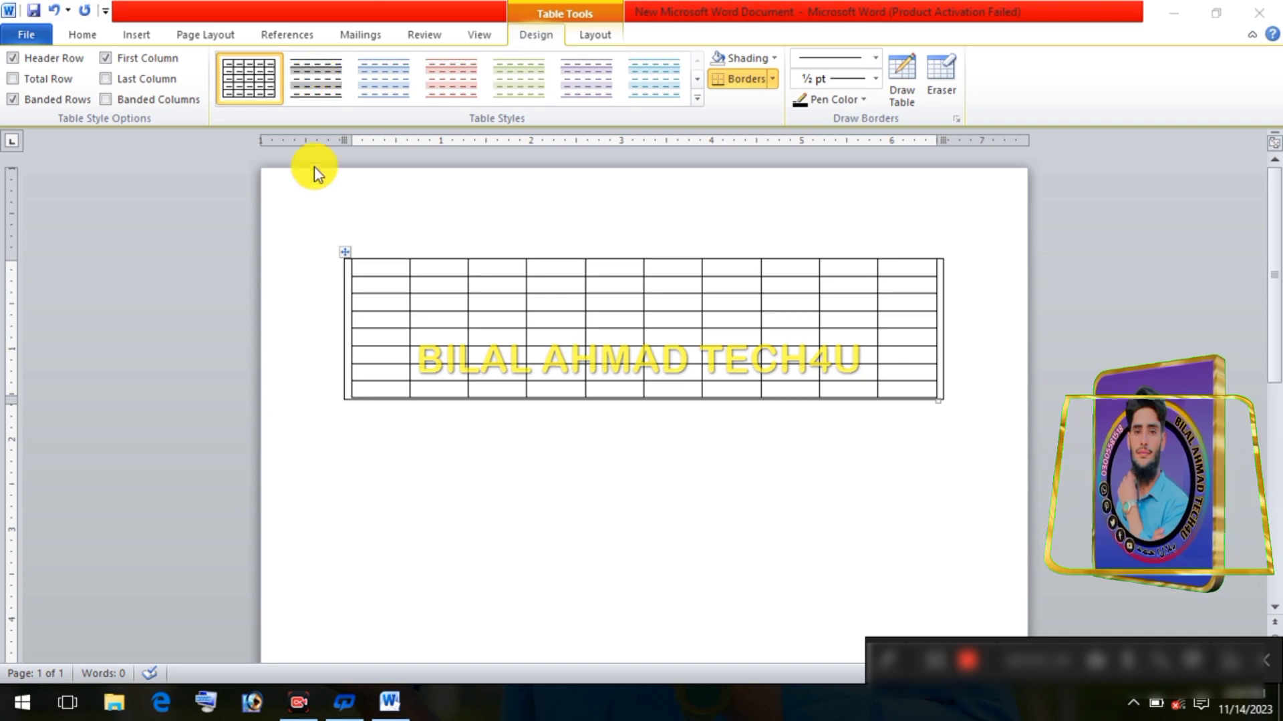
Try the black, blue and red Light Shading styles in turn on the whole table
click(345, 252)
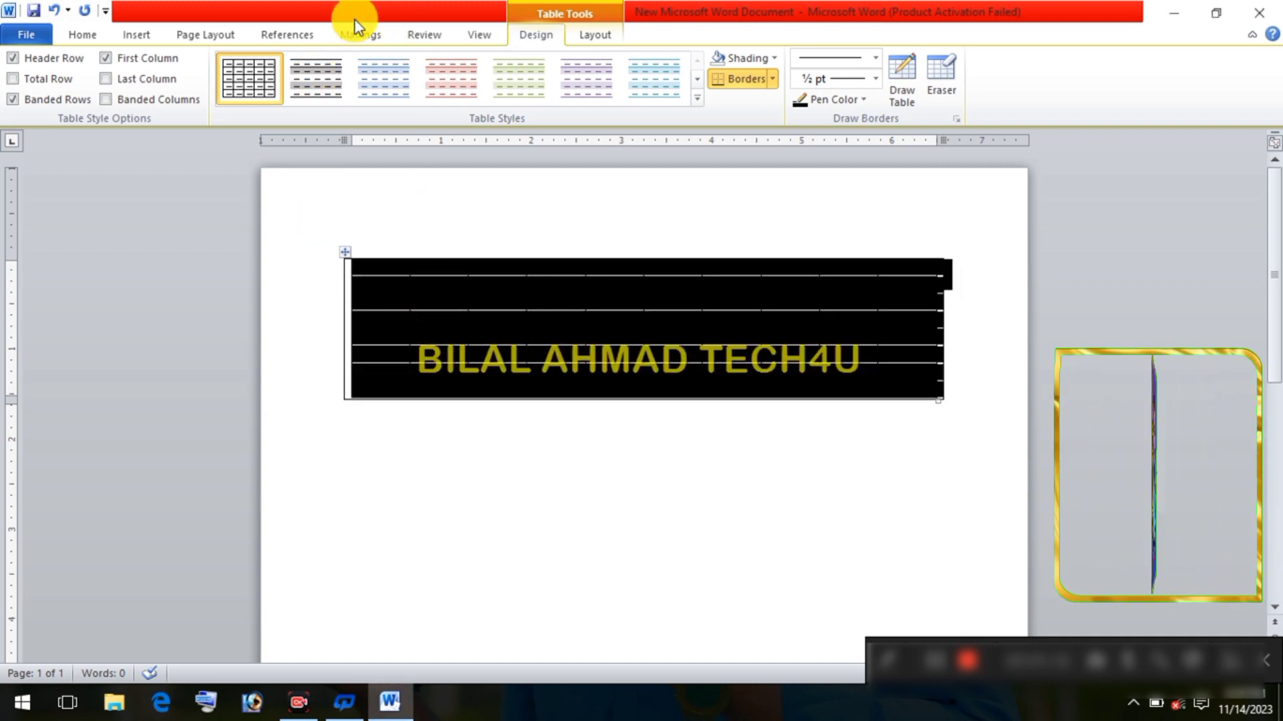
click(324, 89)
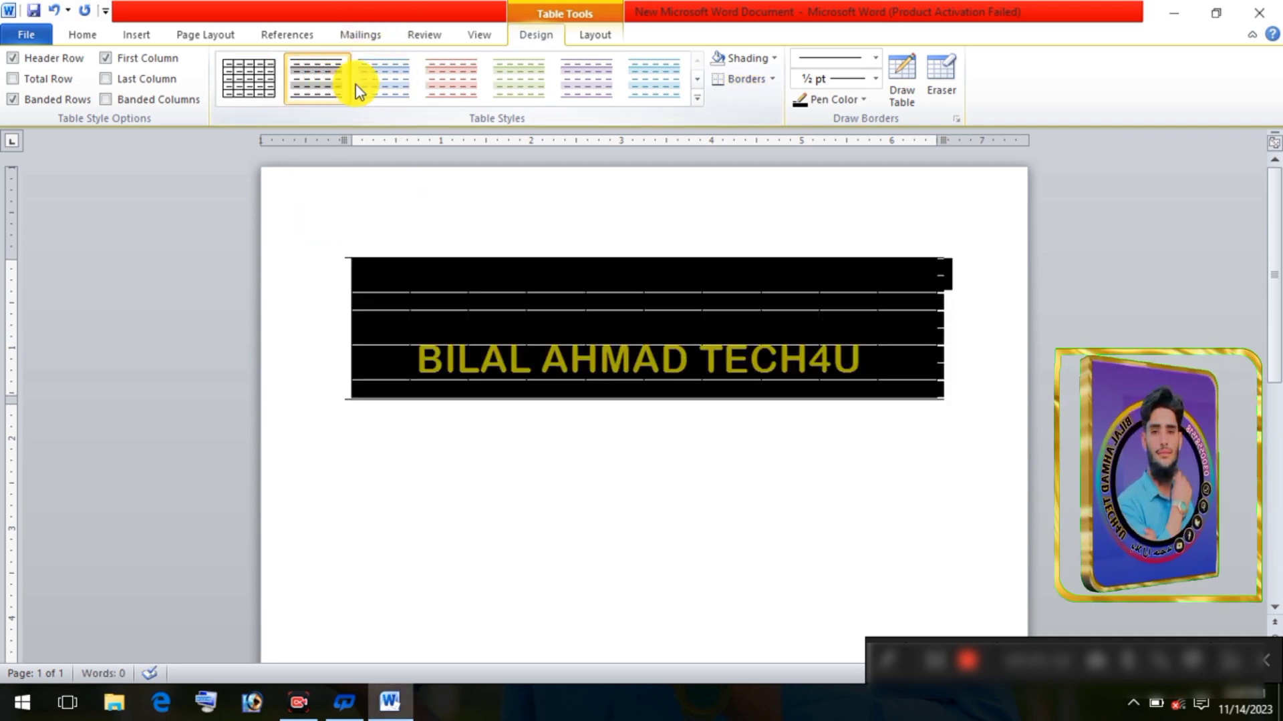
click(384, 86)
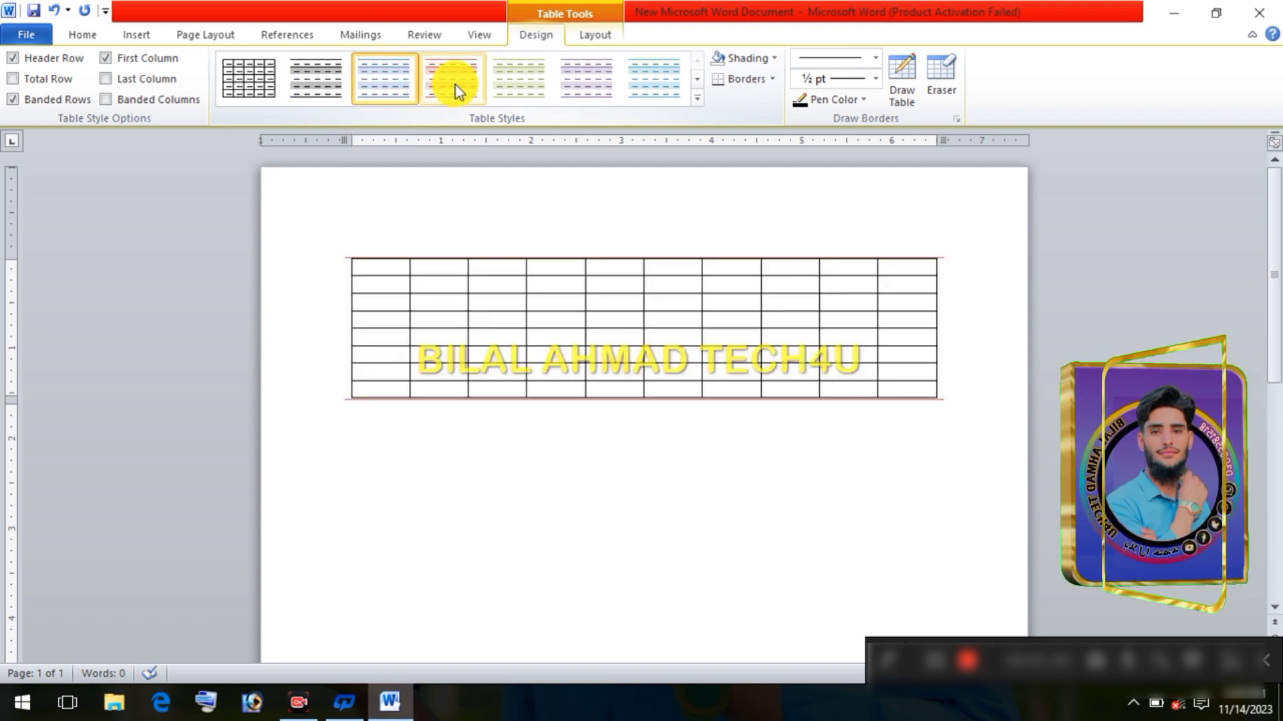
click(456, 87)
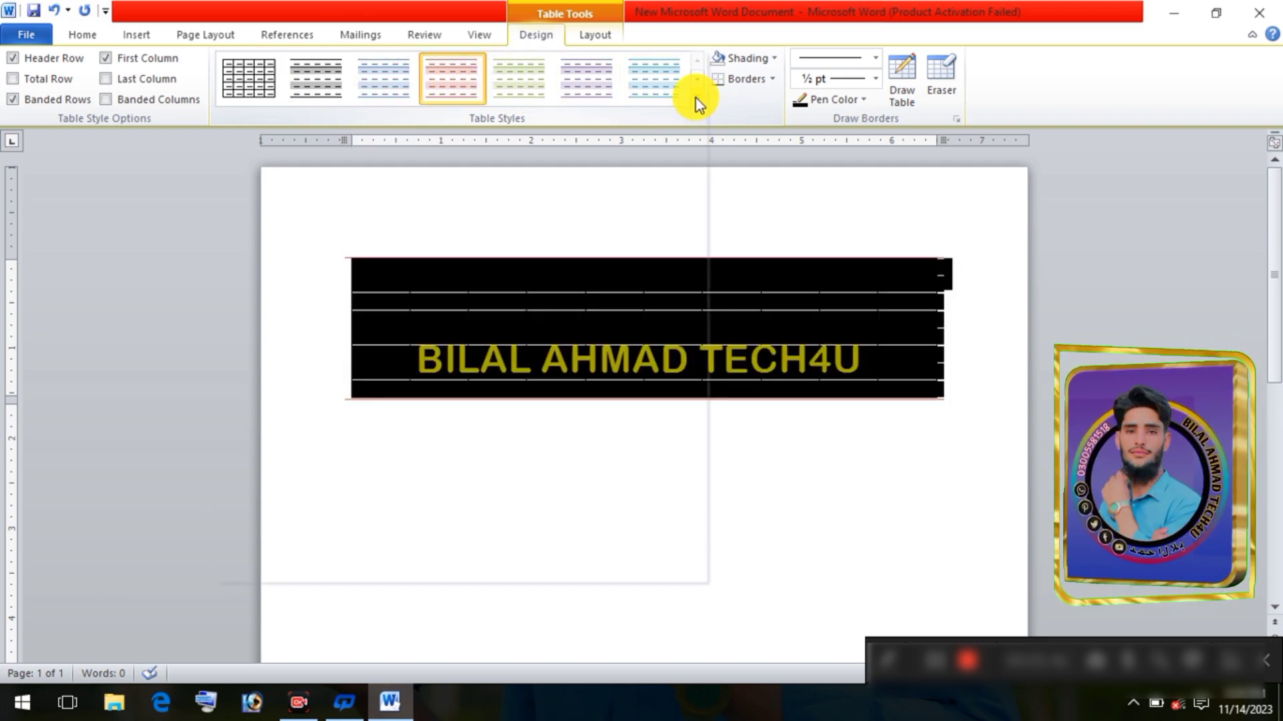
Apply the built-in solid red table style with thick black upper and lower borders, and deselect the table
click(697, 98)
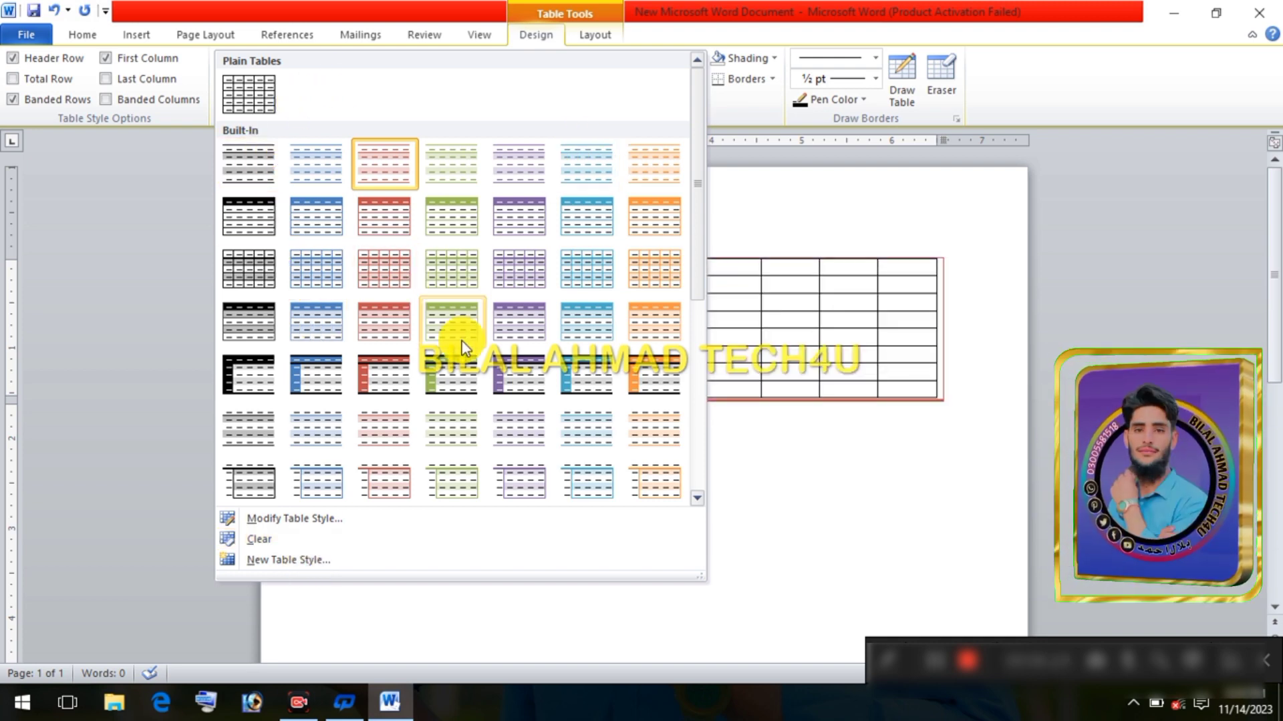
click(373, 369)
click(510, 452)
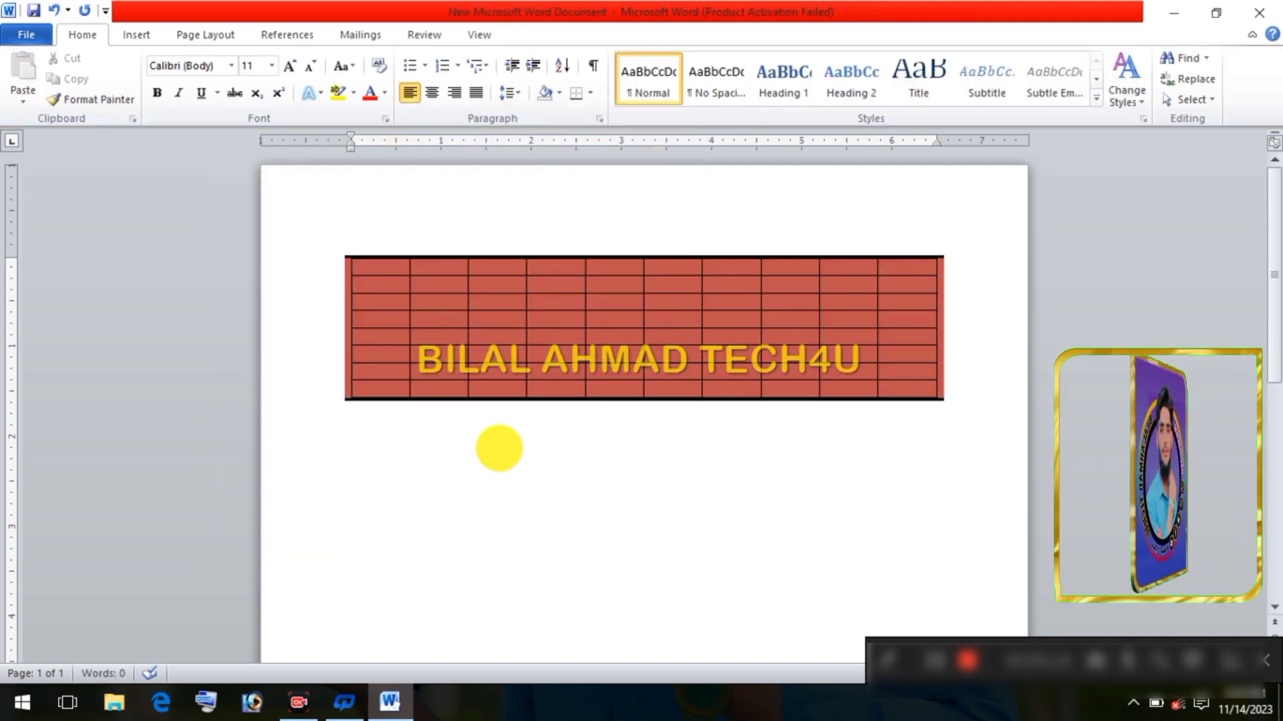
Preview shading colours on a cell in the third column and on the table's first eight columns
click(494, 315)
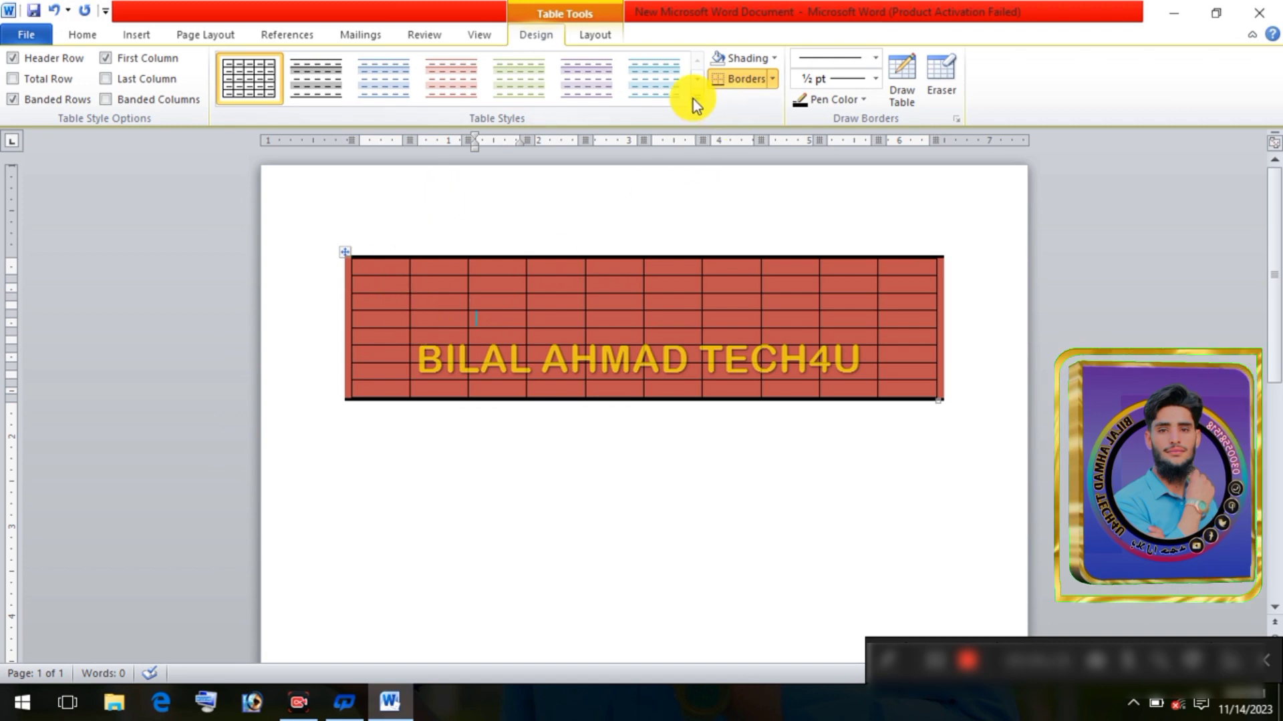
click(769, 58)
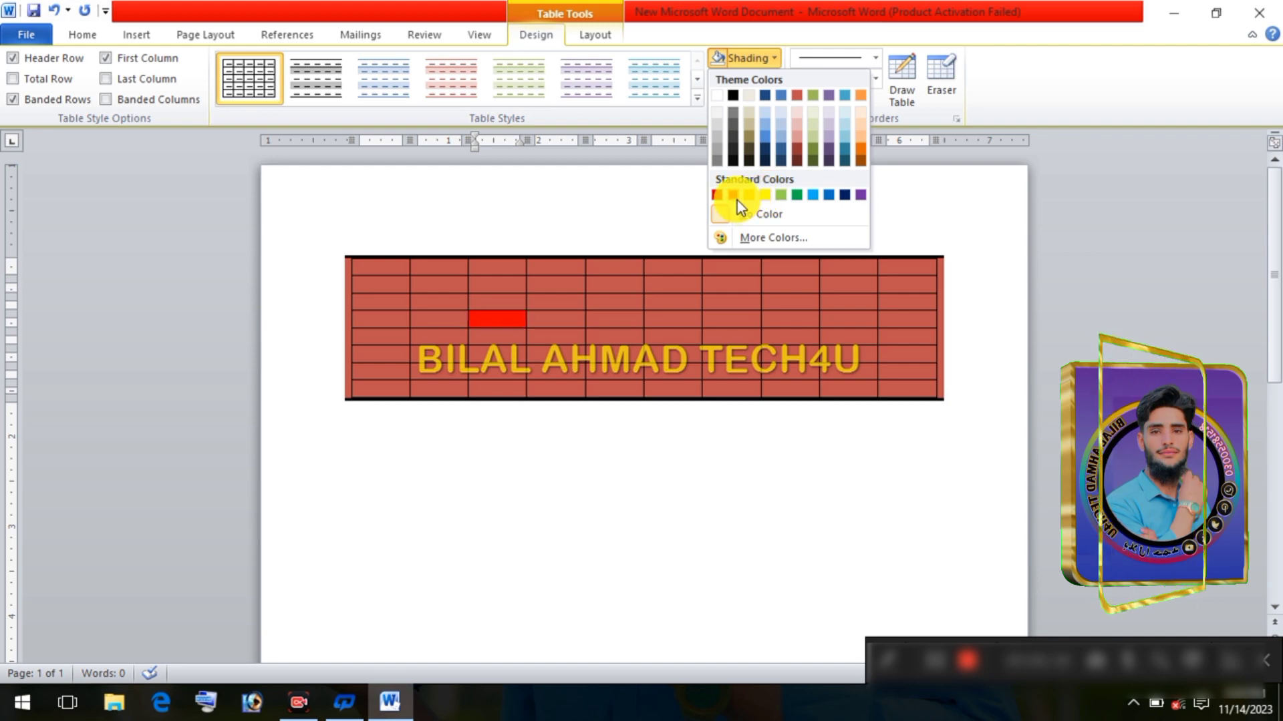
click(400, 289)
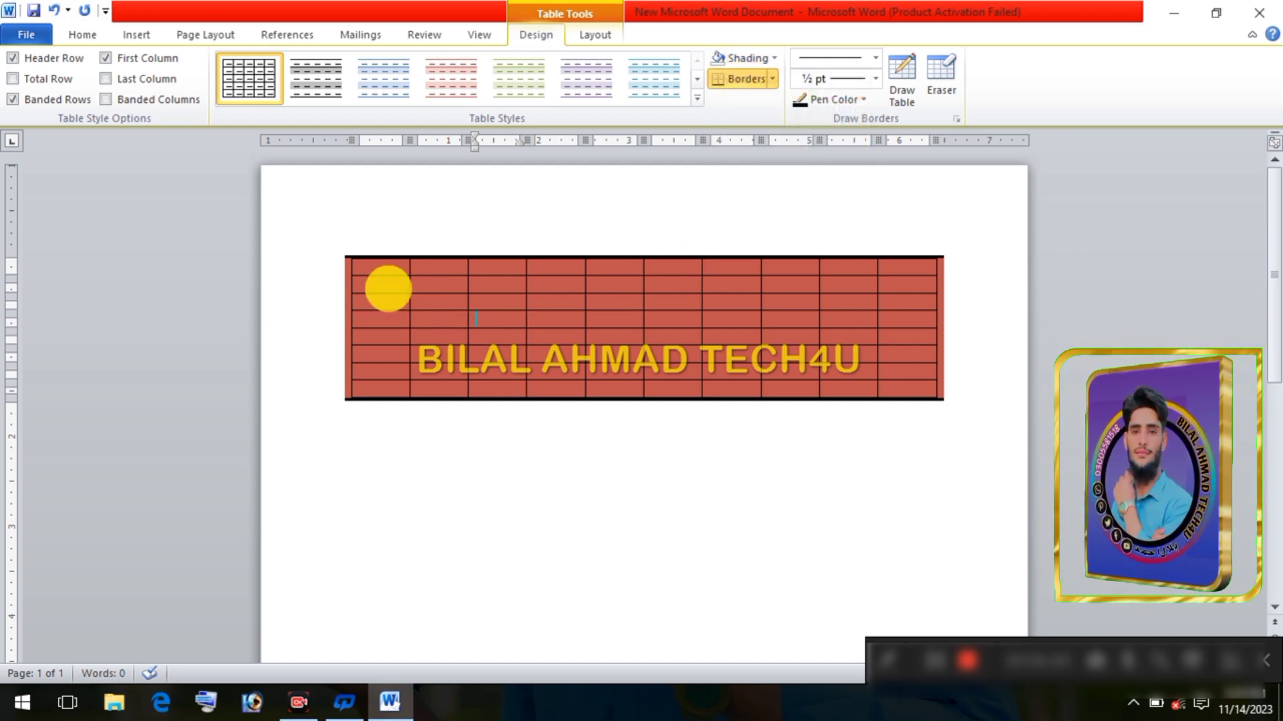
click(381, 283)
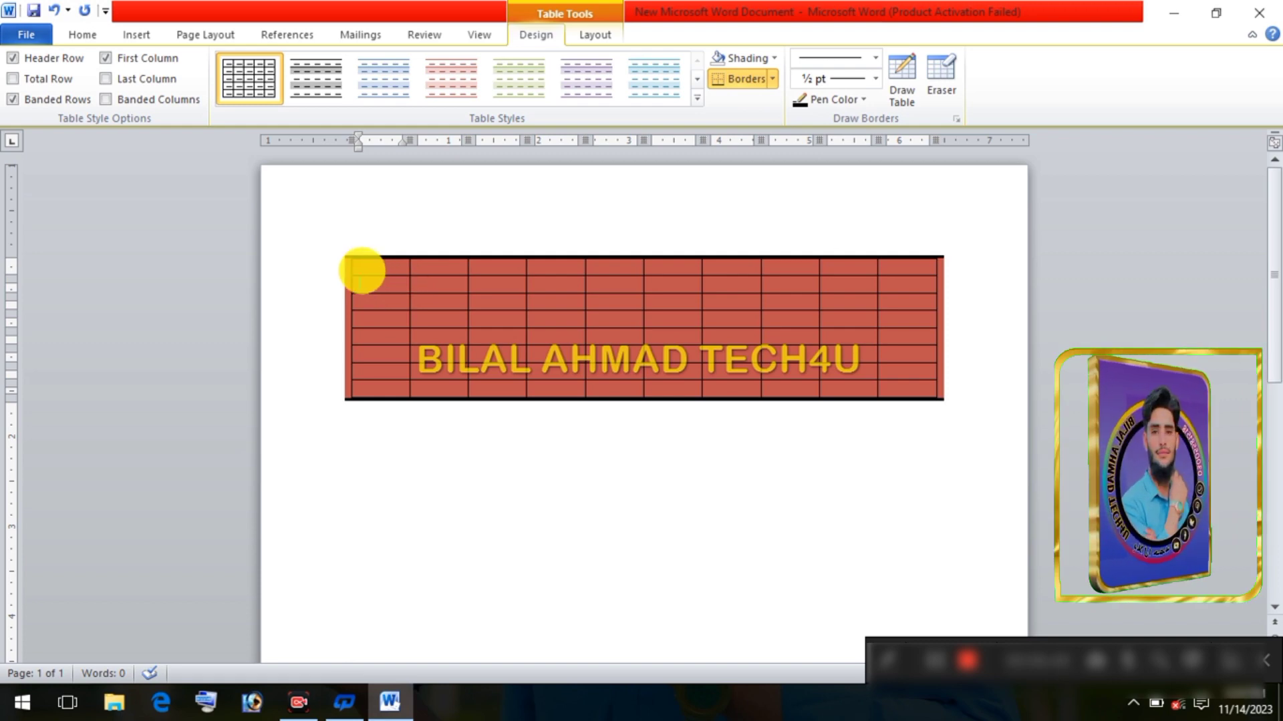
drag(362, 271, 799, 382)
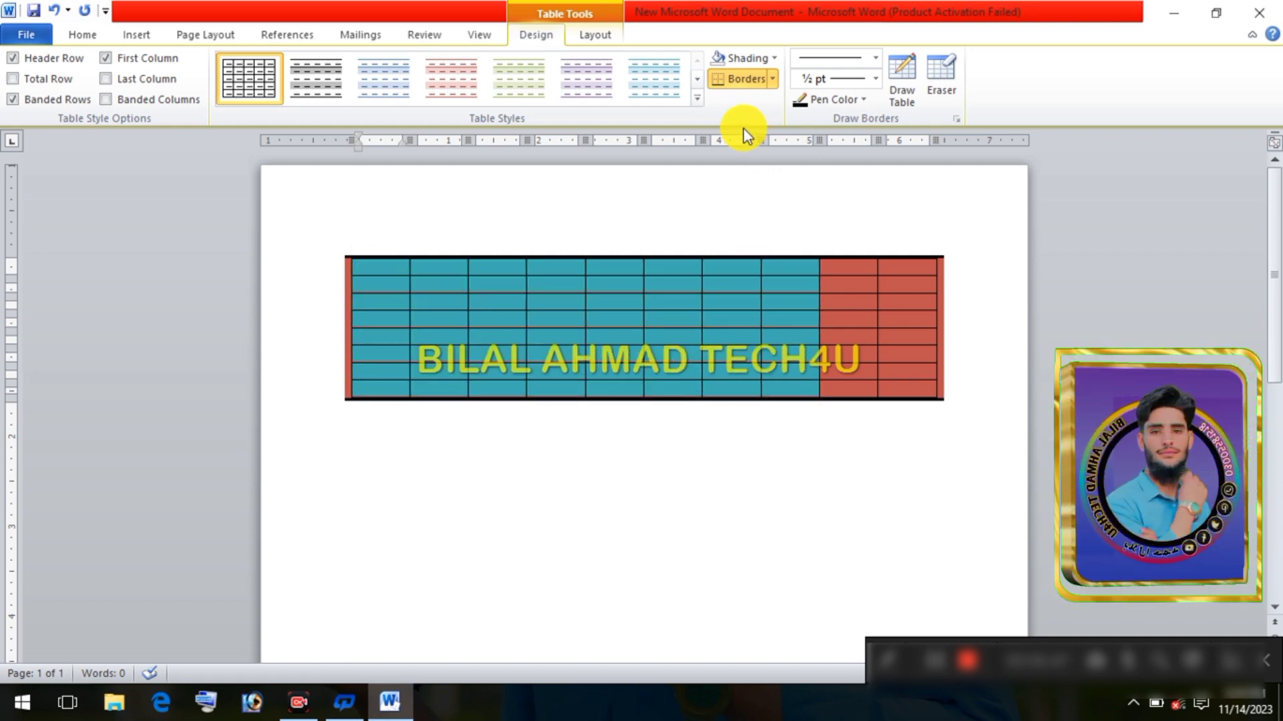
click(768, 61)
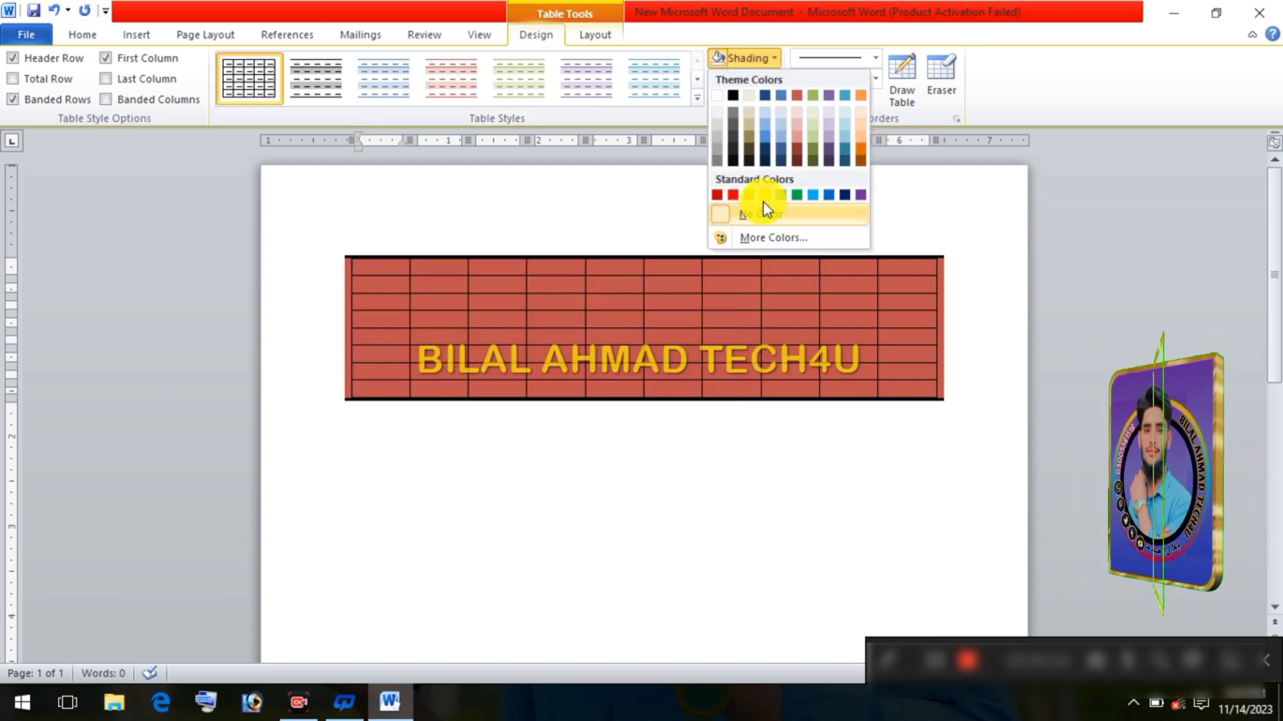
click(845, 310)
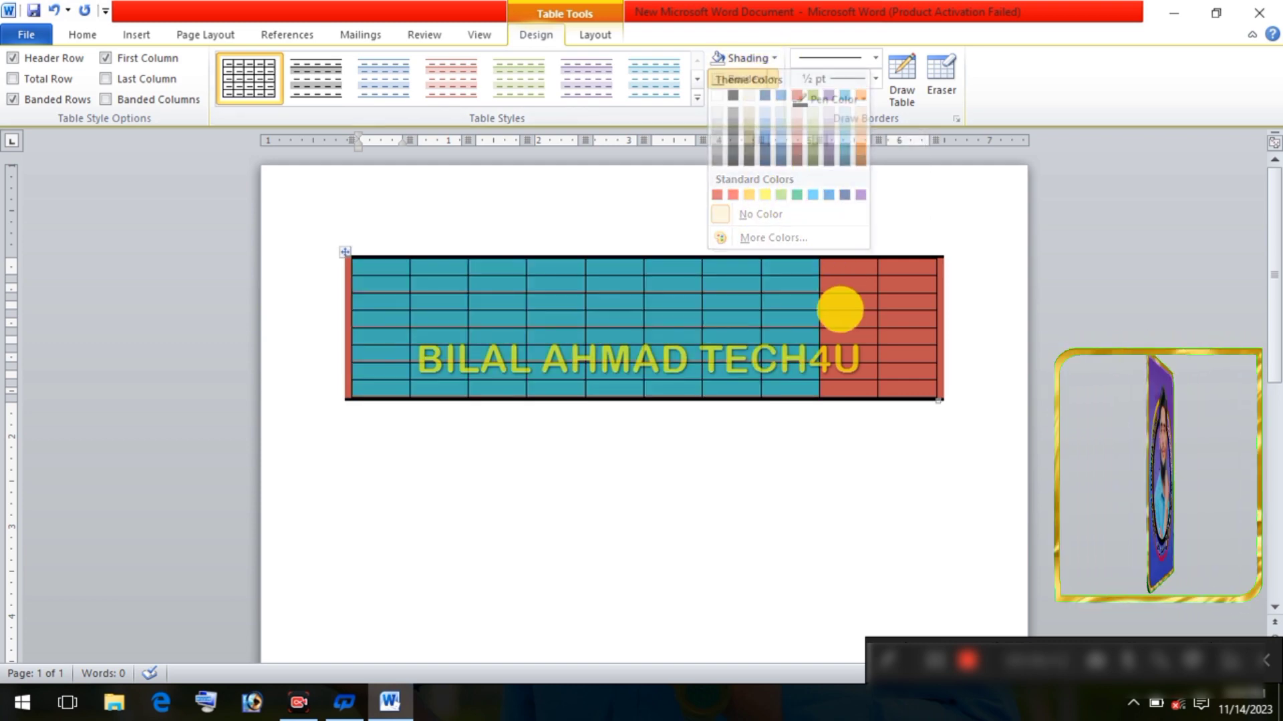
click(395, 304)
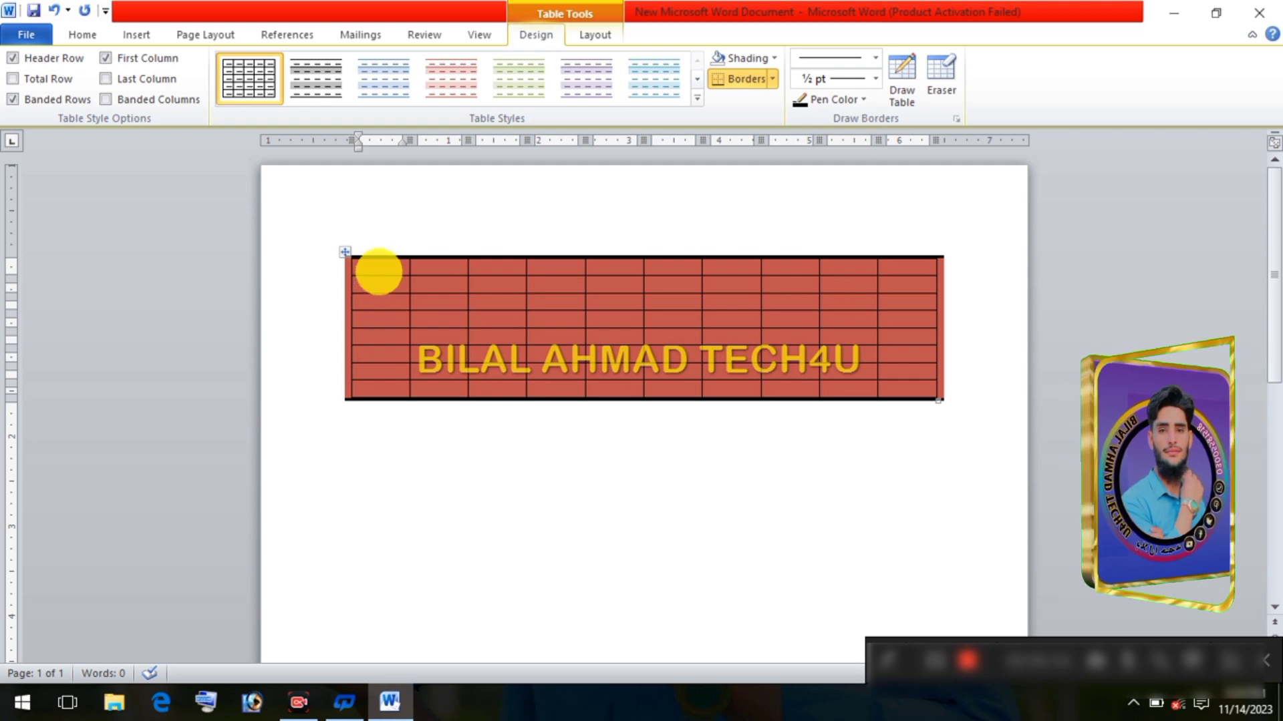
Shade the first three cells of the table's first row yellow, light green and light blue, in that order
click(378, 267)
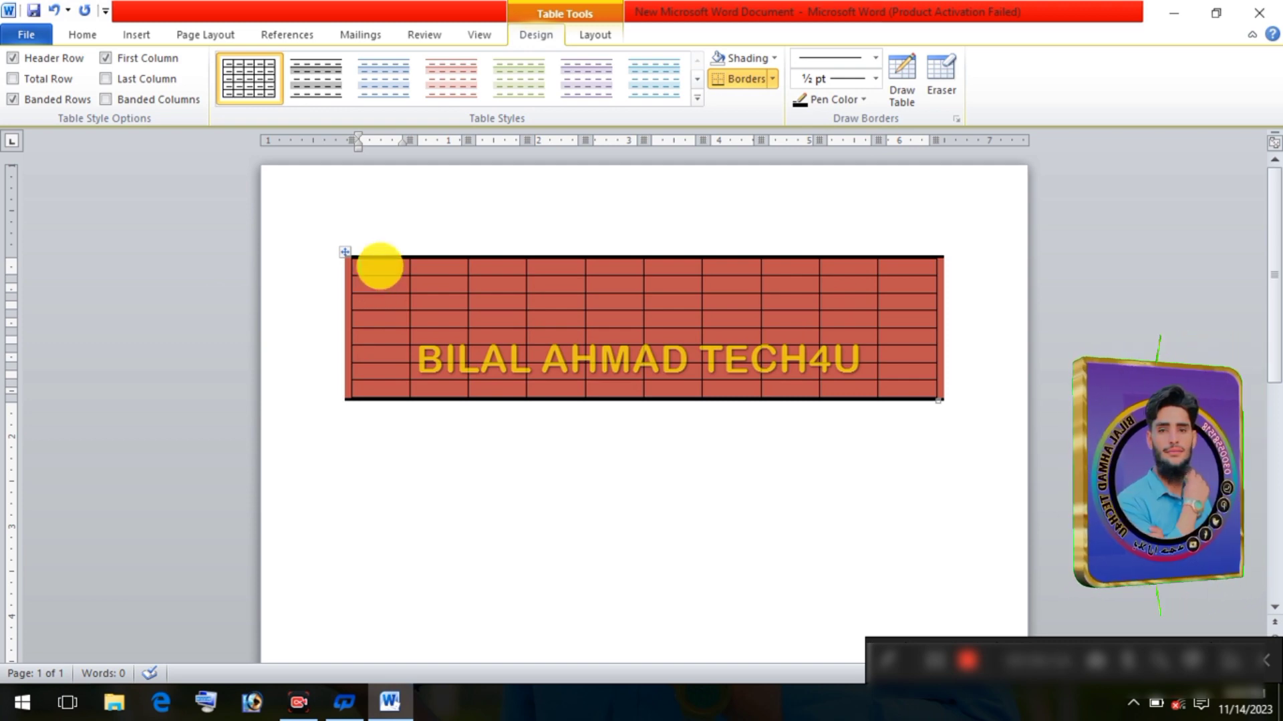
click(775, 58)
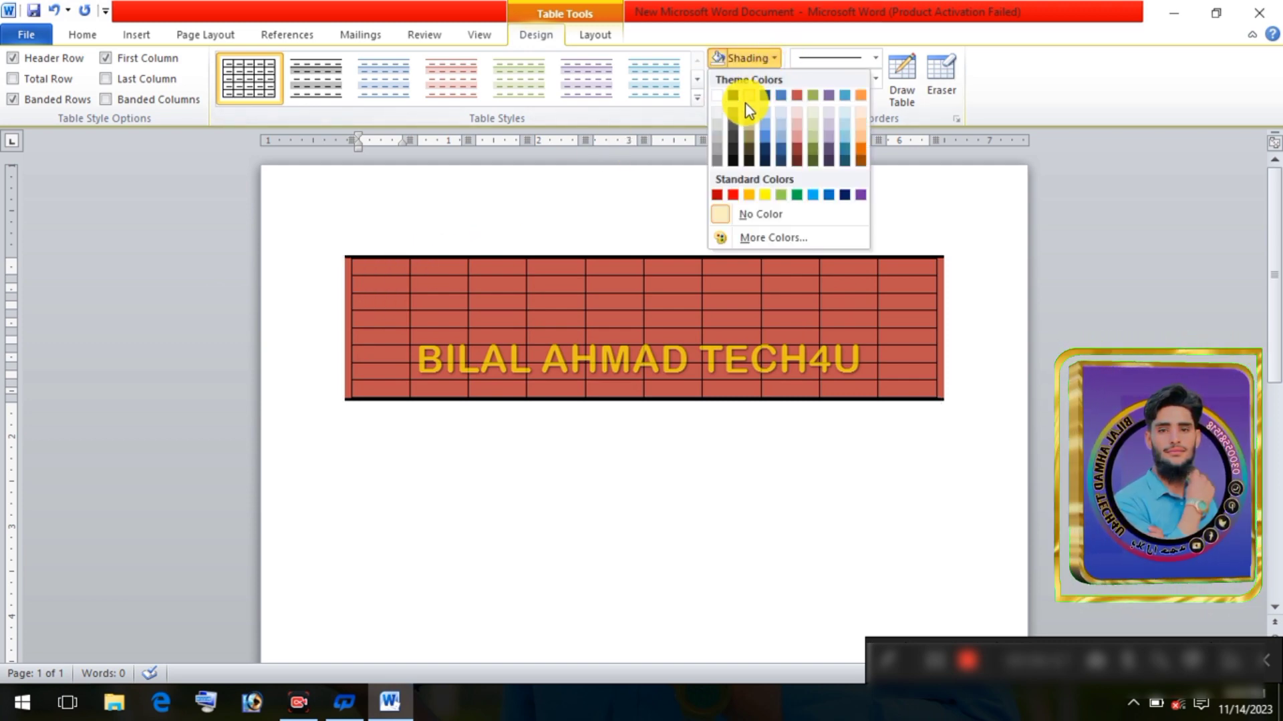
click(749, 195)
click(427, 271)
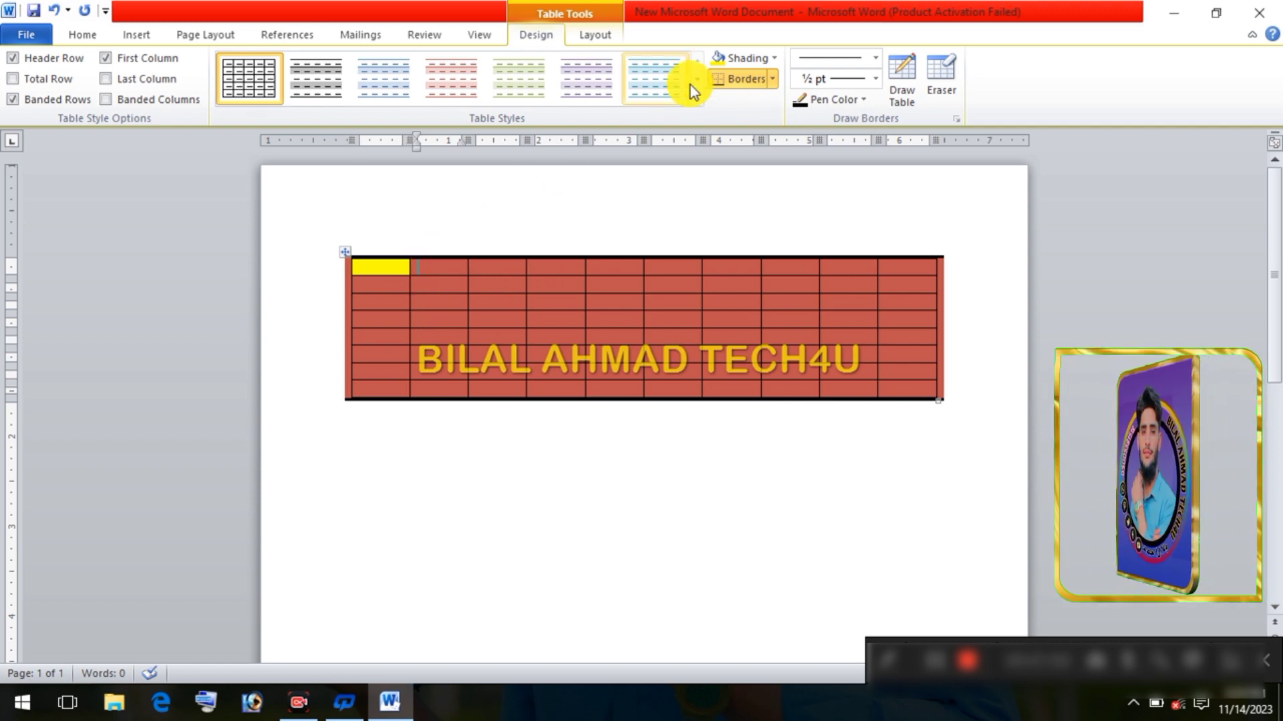
click(775, 59)
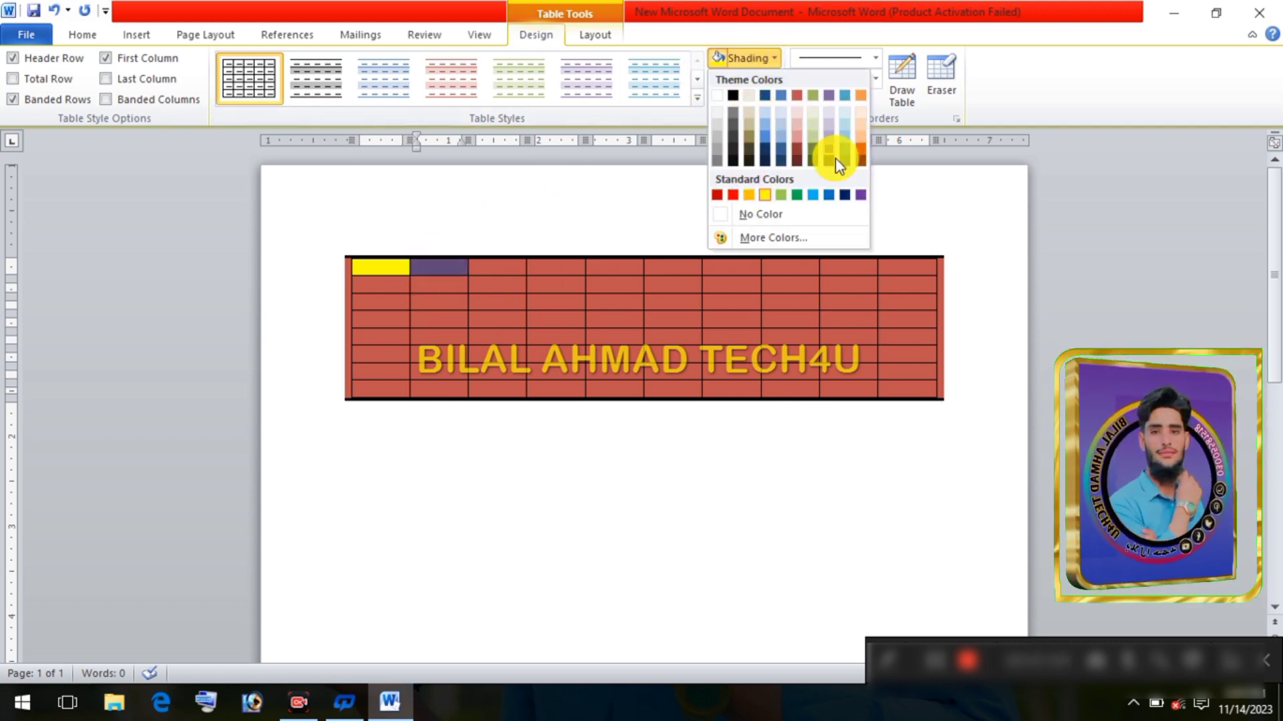
click(782, 194)
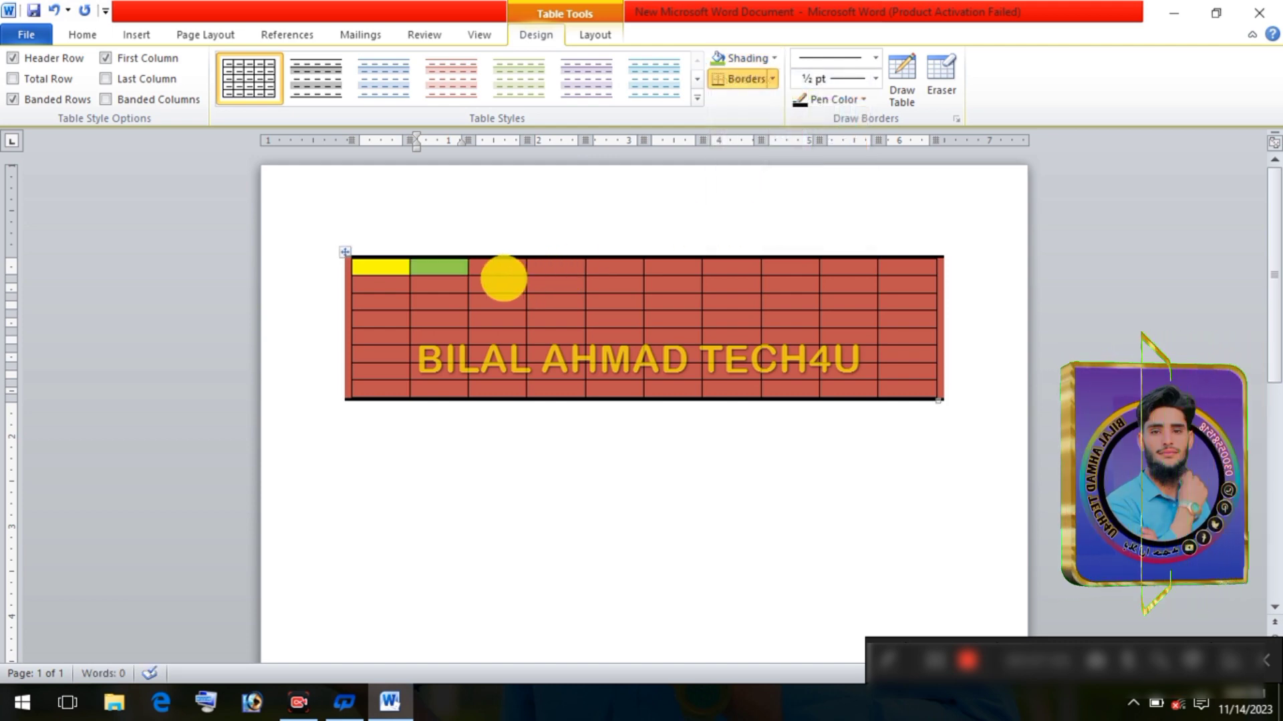
click(497, 267)
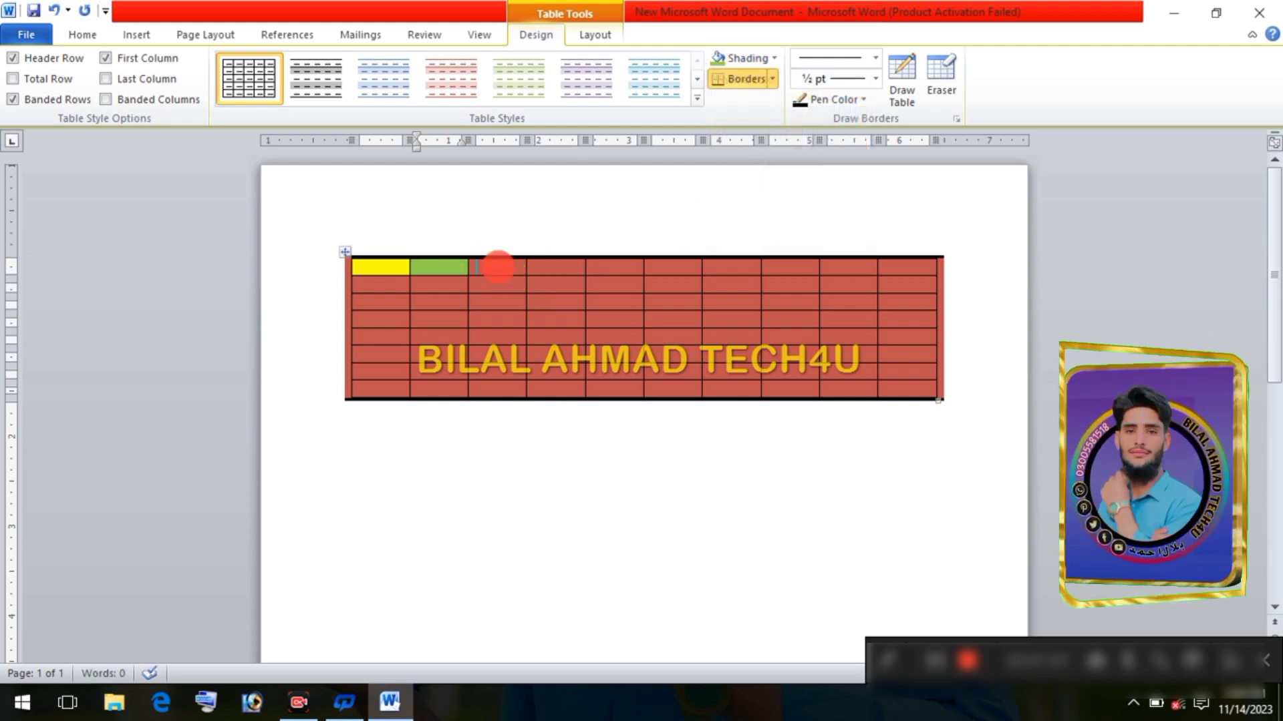
click(773, 58)
click(812, 194)
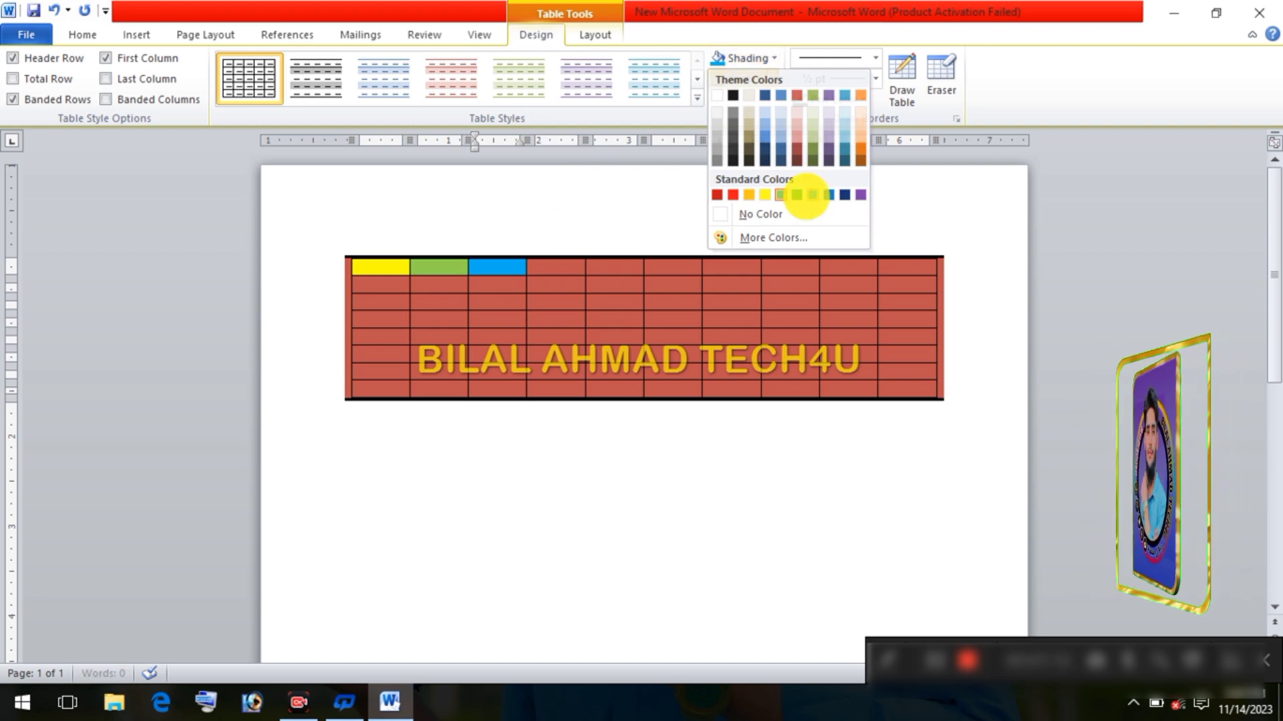
Shade the first three cells of the table's second row orange, green and purple, in that order
click(380, 289)
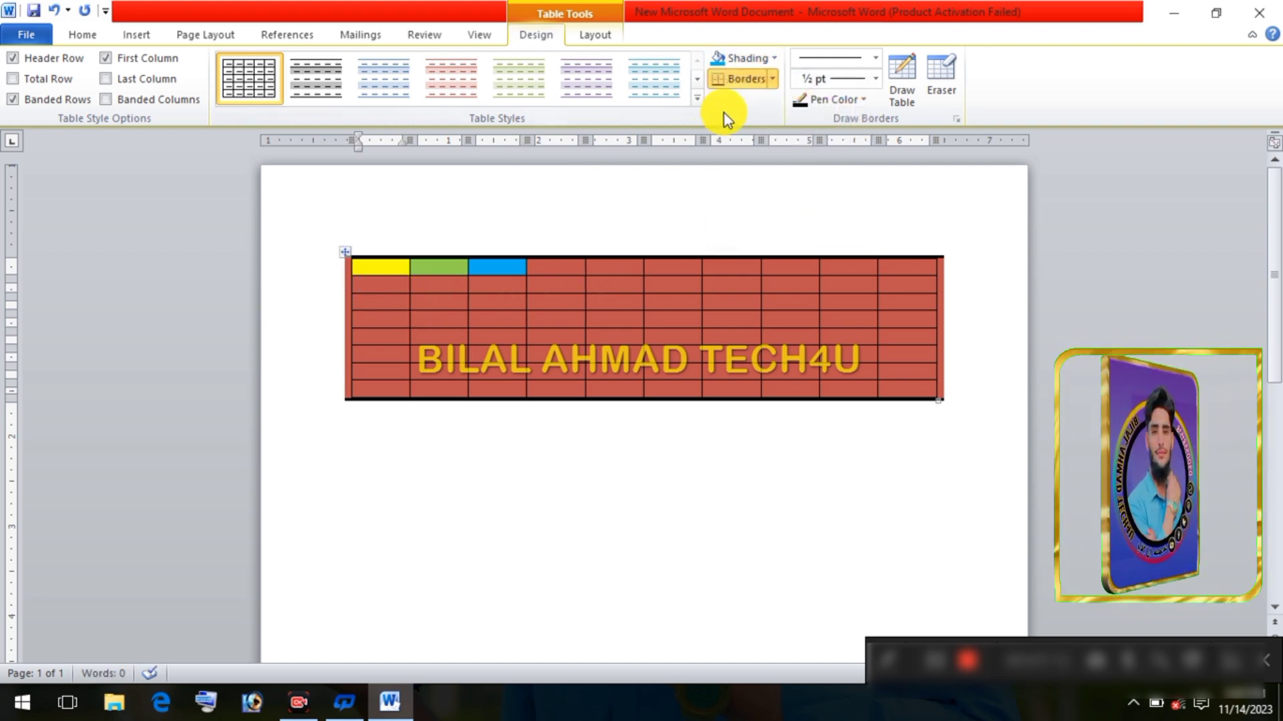
click(775, 58)
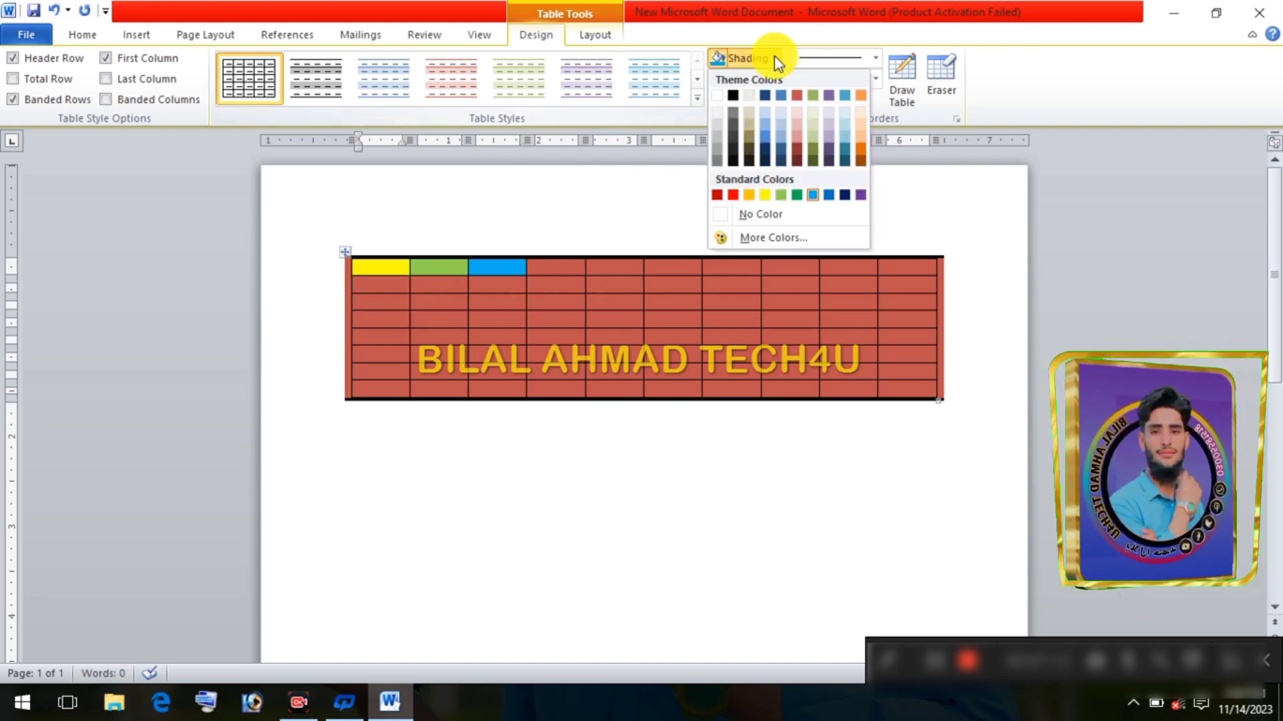
click(746, 193)
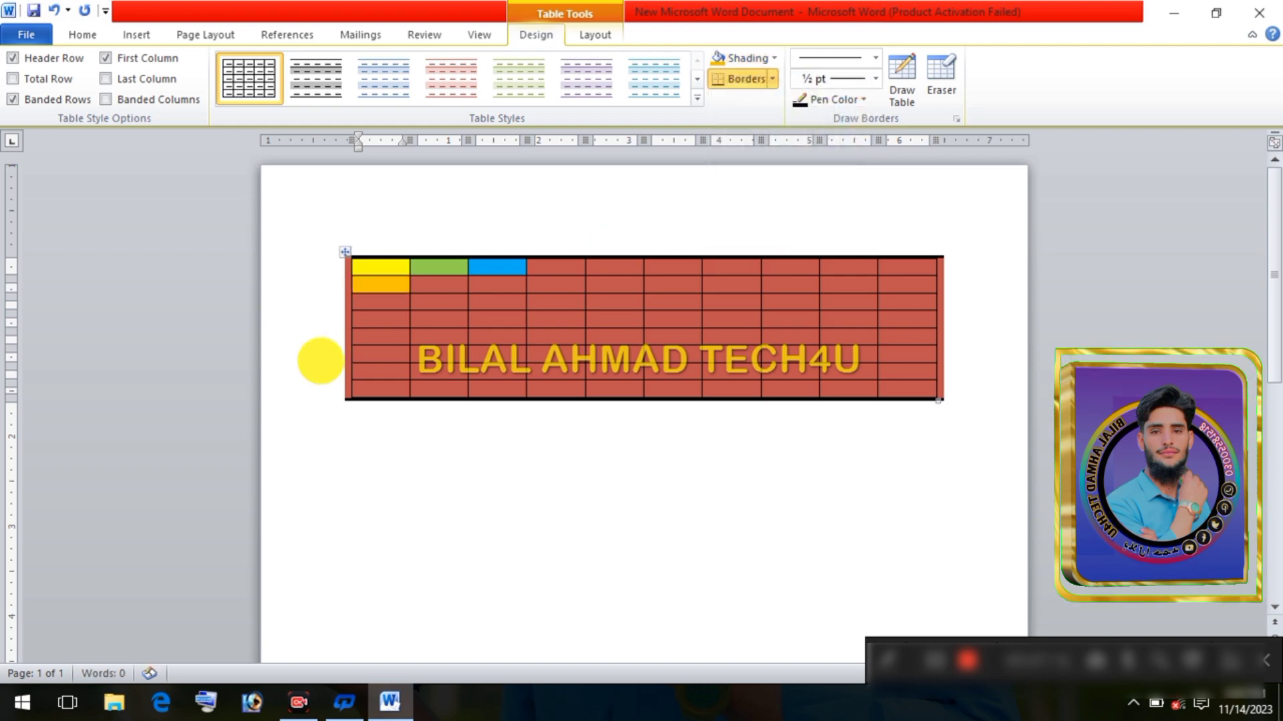
click(422, 285)
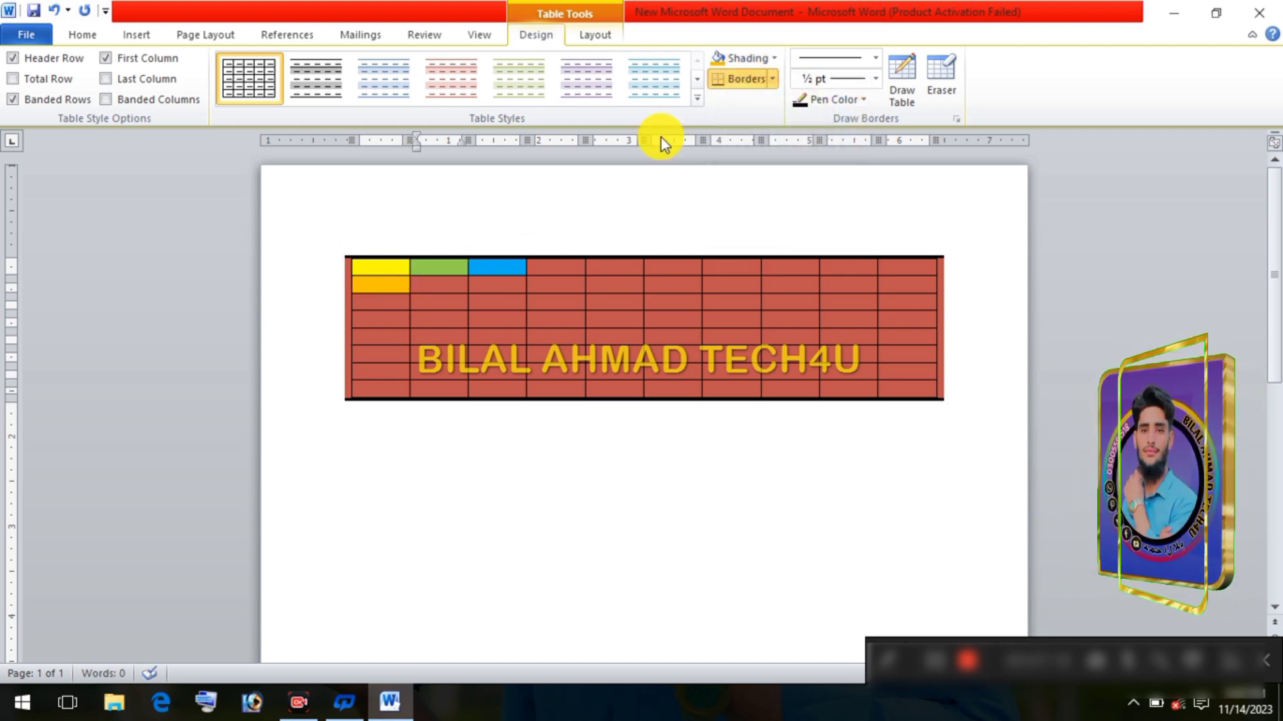
click(769, 62)
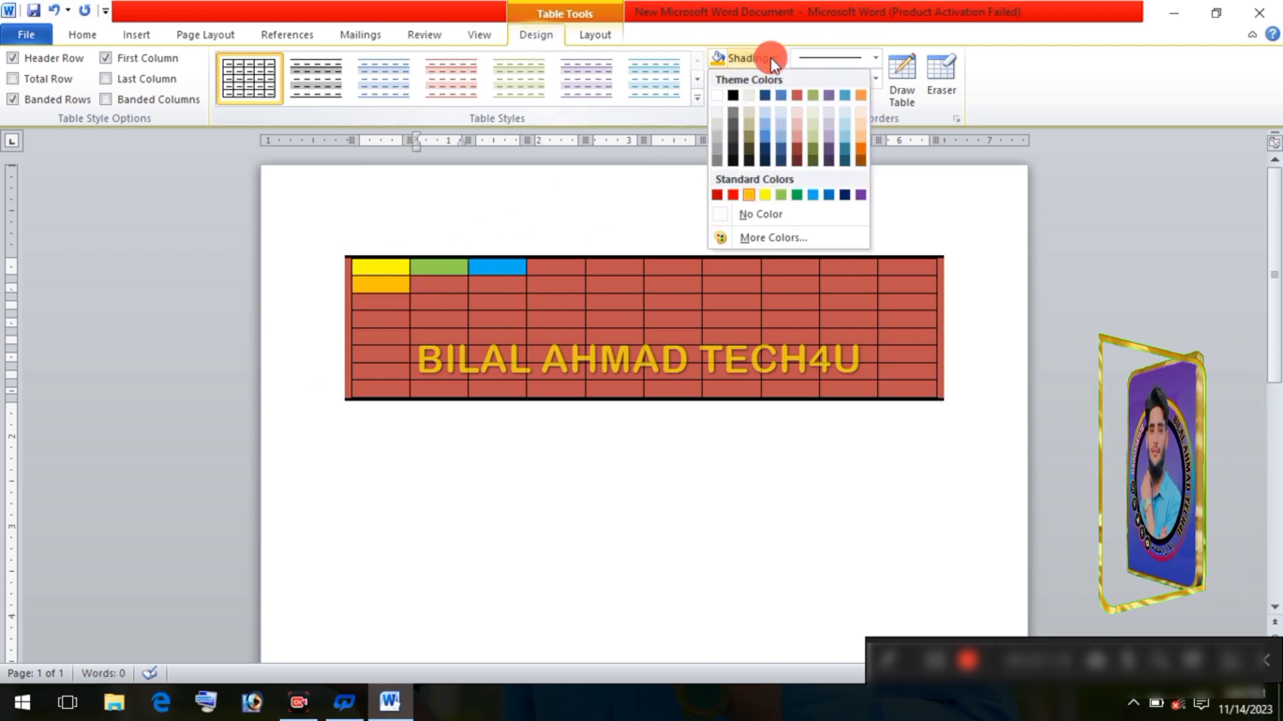
click(803, 195)
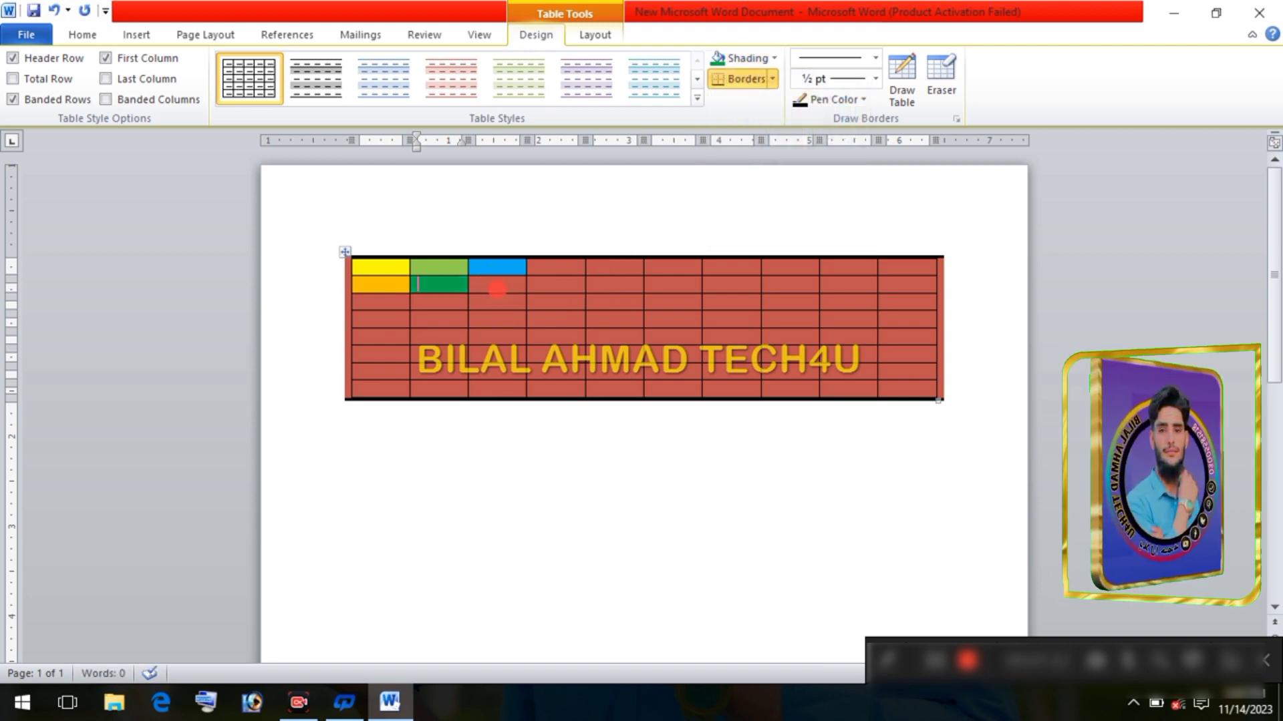
click(768, 61)
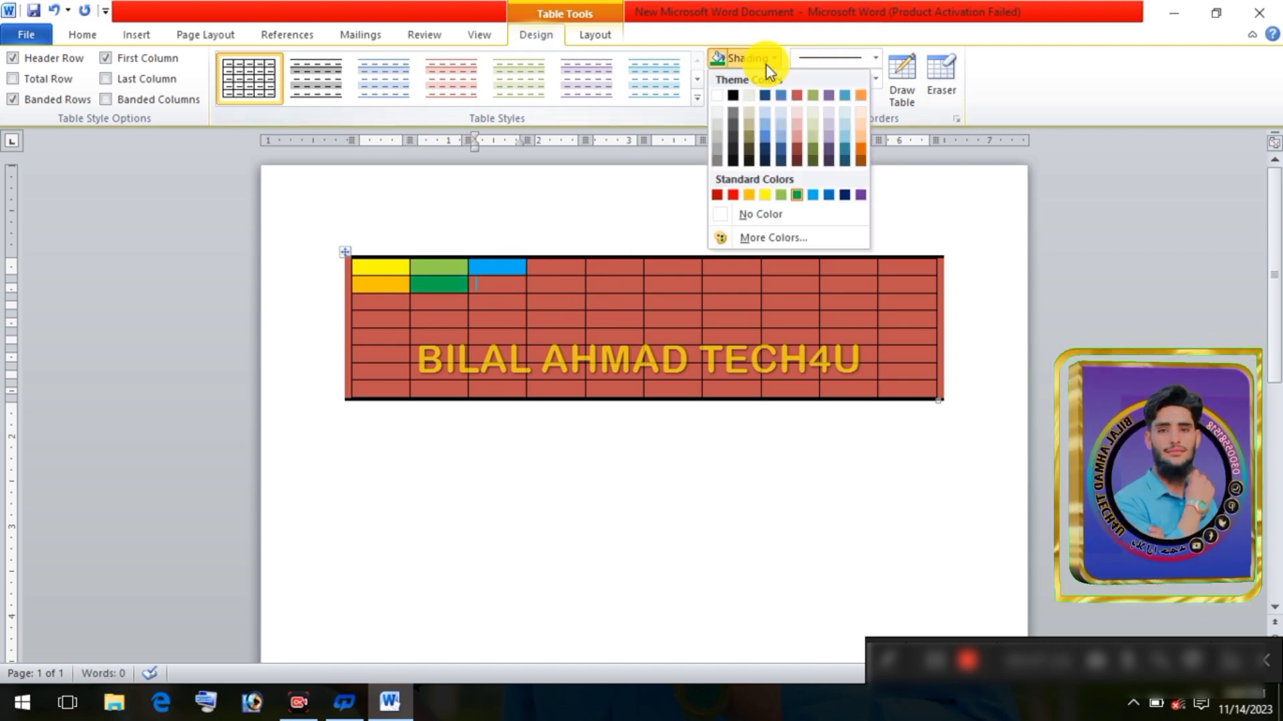
click(861, 195)
Select the whole table and examine the border options available for it
click(664, 284)
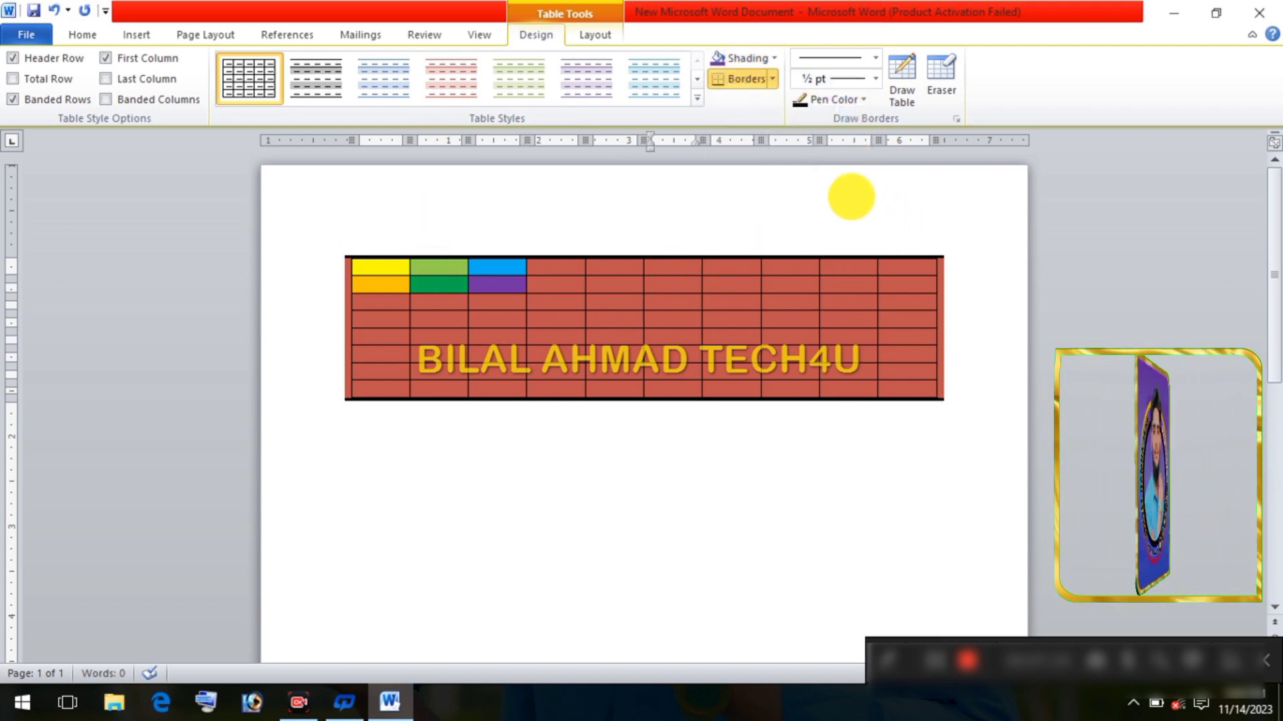
click(771, 79)
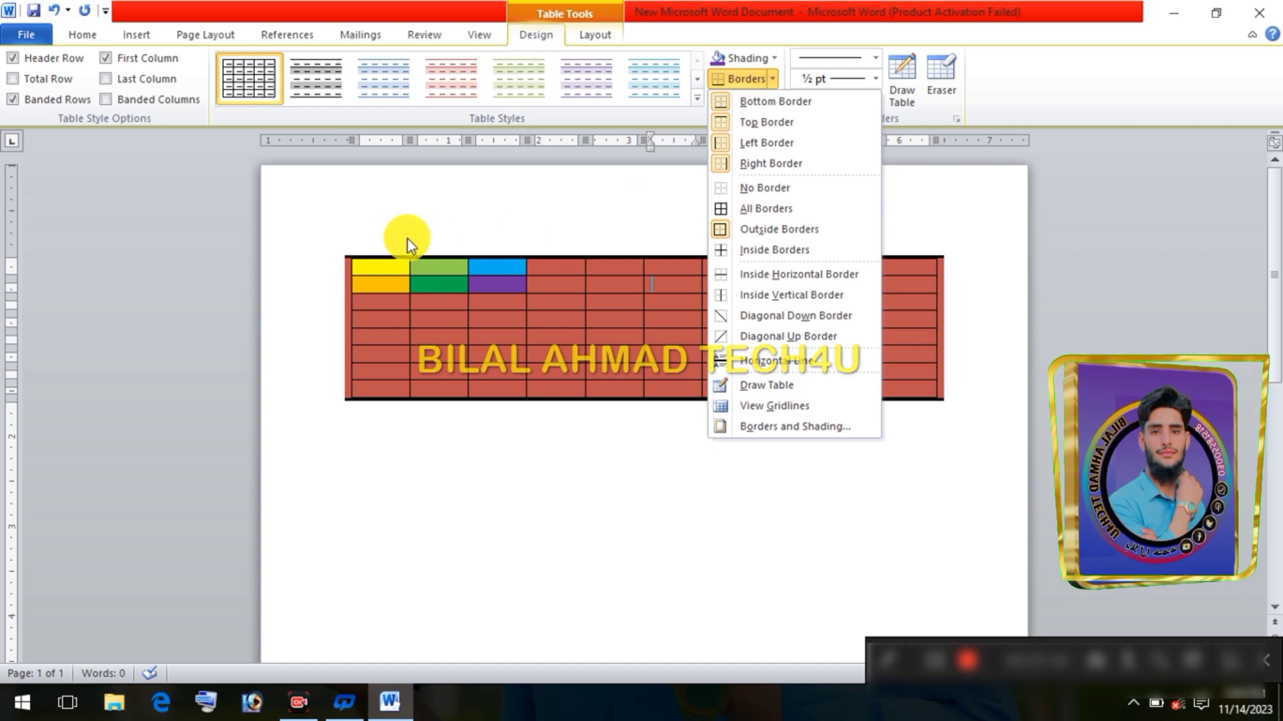
click(350, 248)
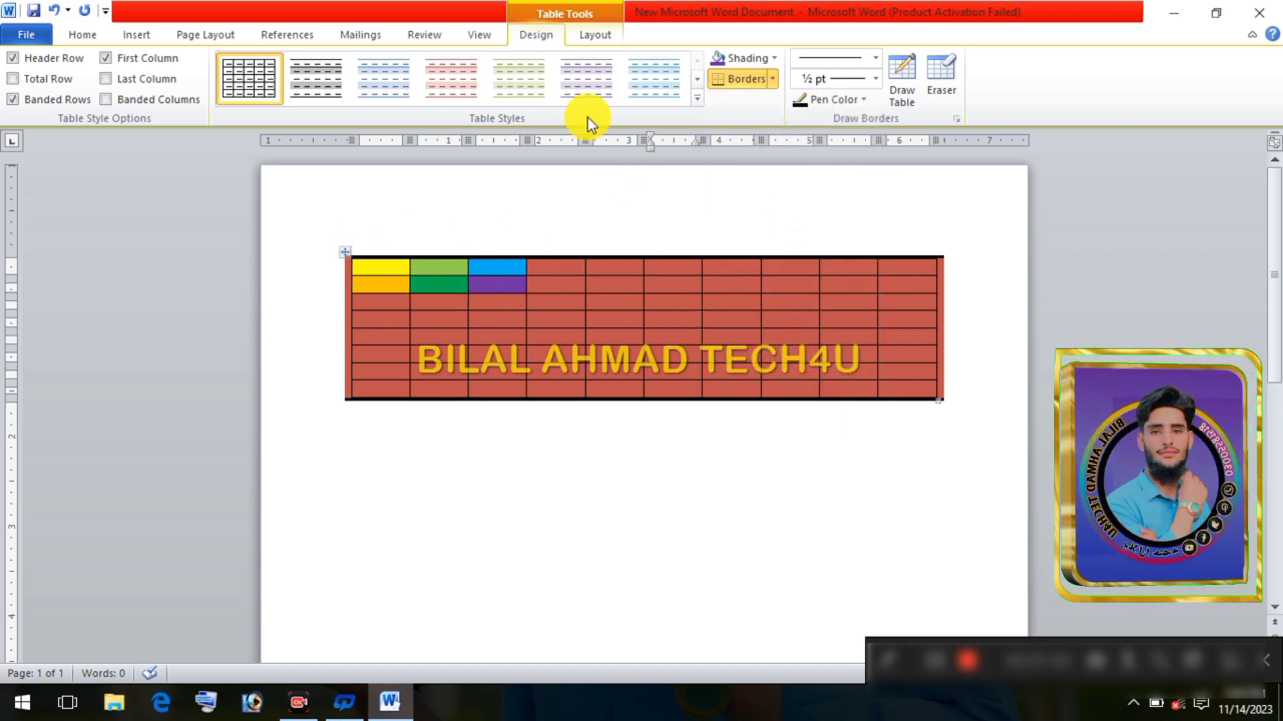
click(678, 332)
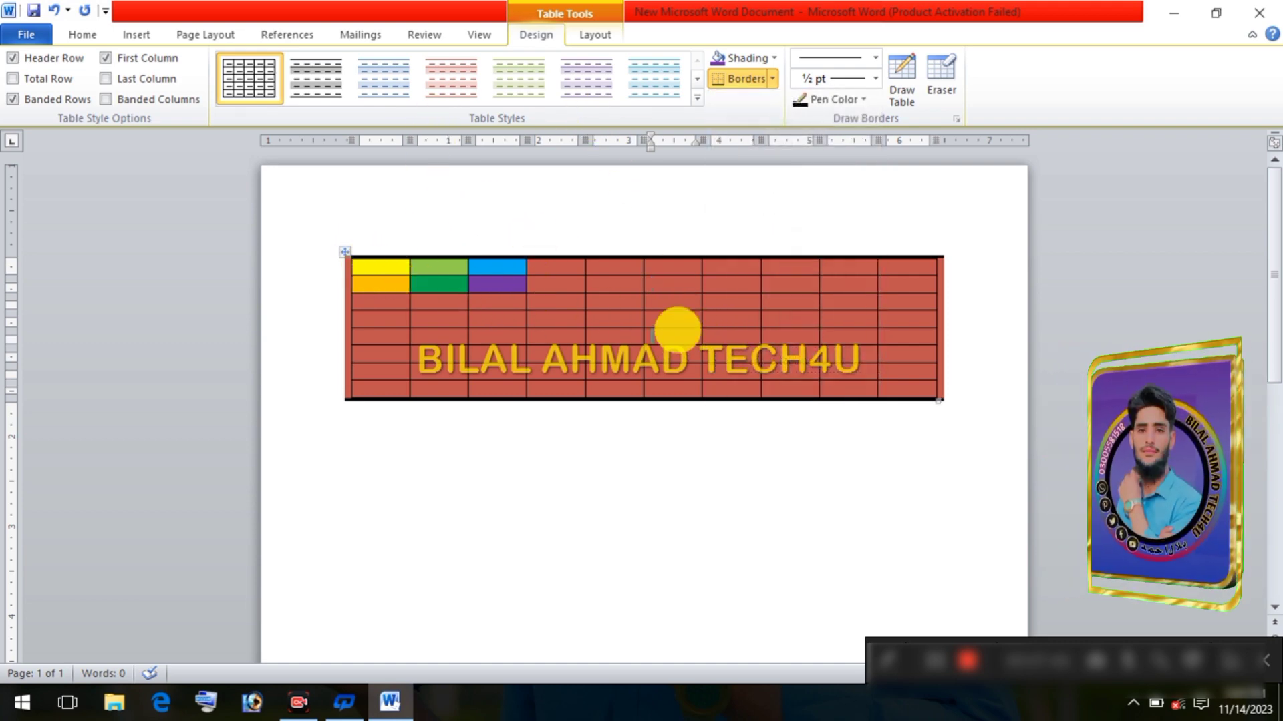
drag(357, 249, 1030, 270)
click(1031, 270)
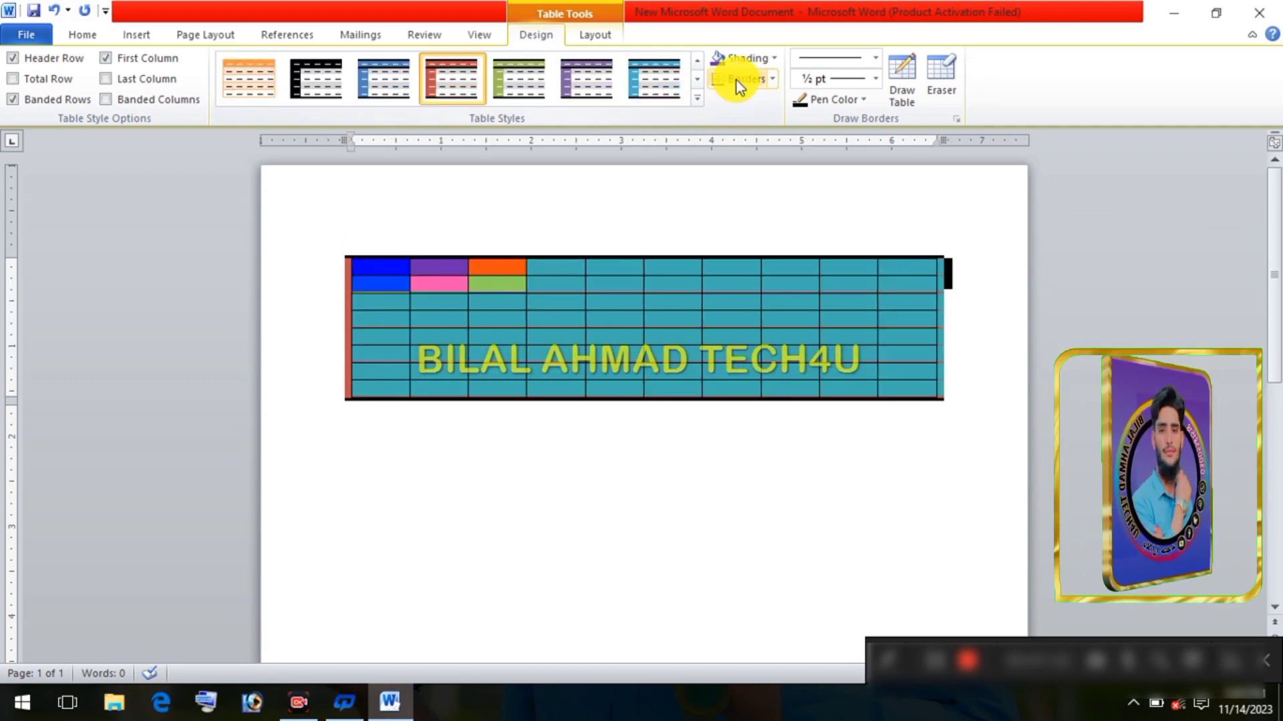
click(770, 81)
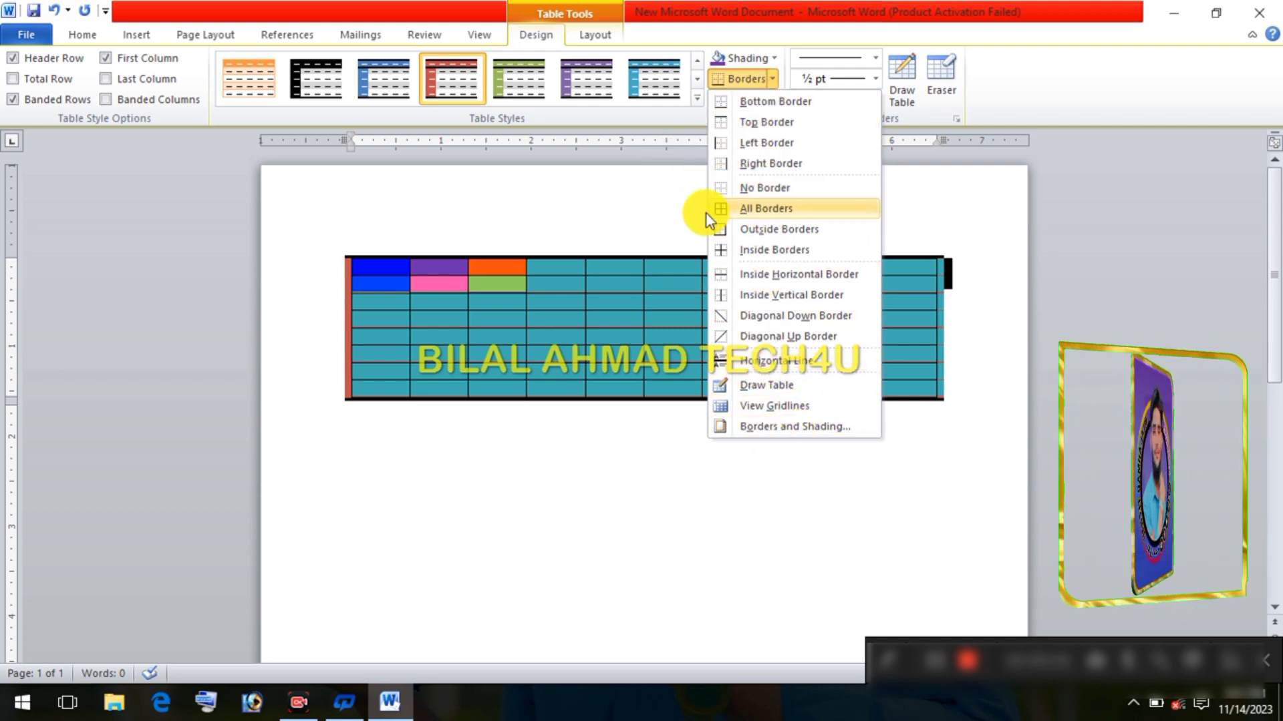
click(707, 138)
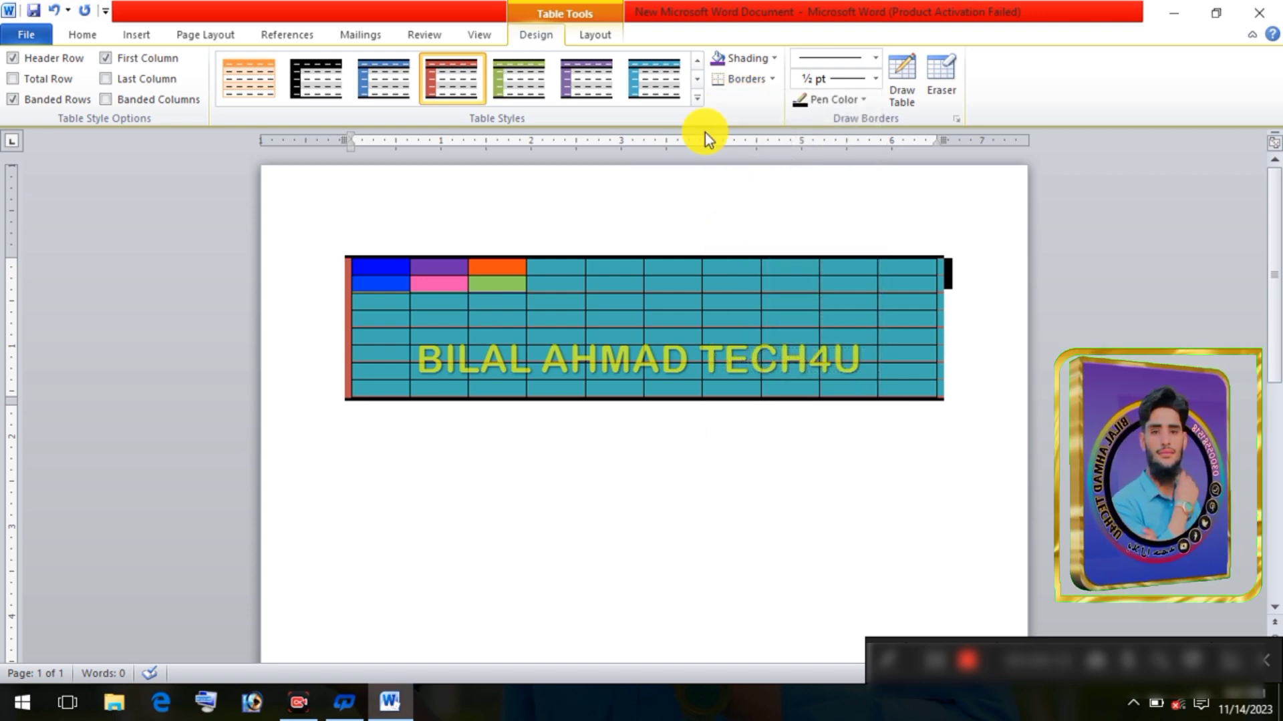
click(771, 77)
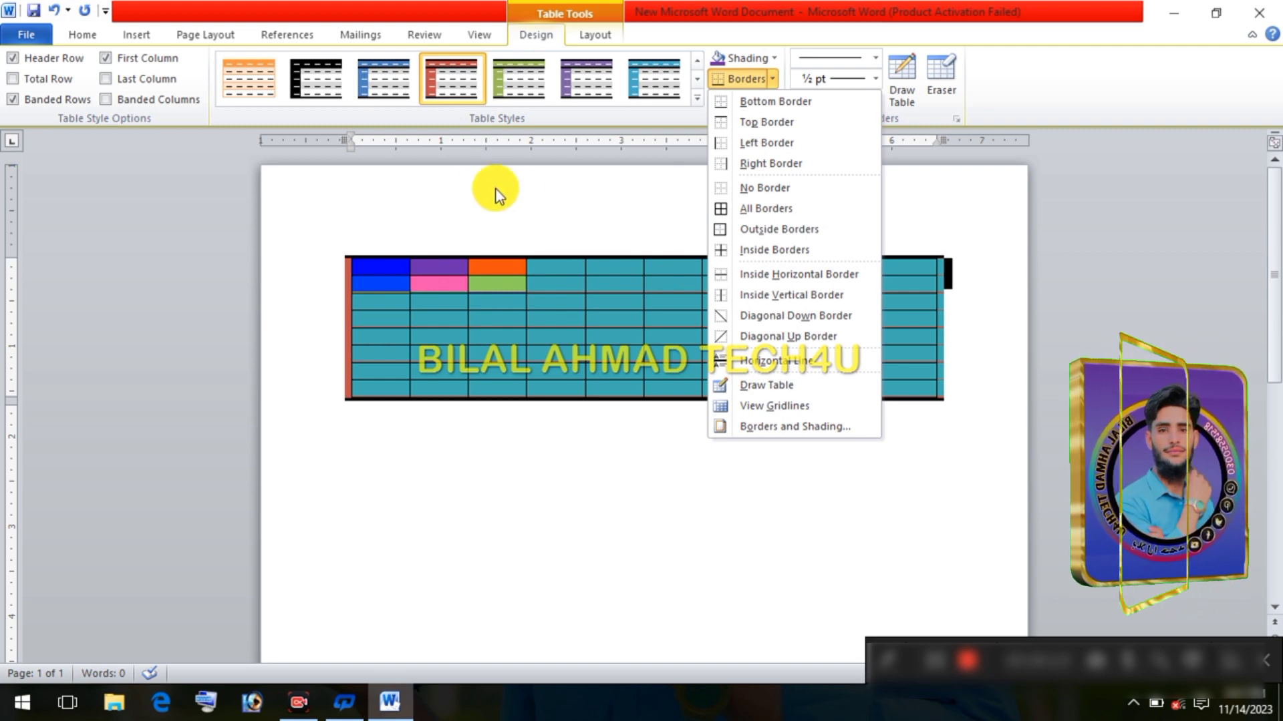
click(530, 172)
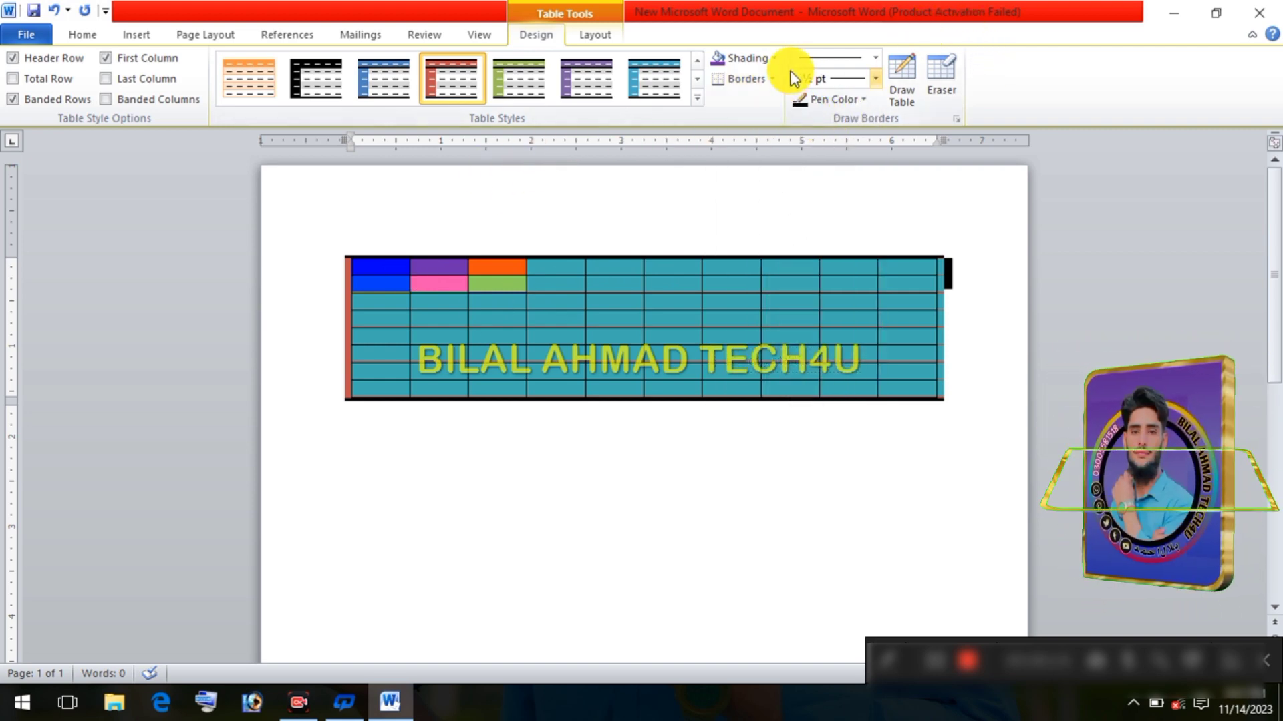
Examine the available border line styles and the line weights from ¼ pt to 6 pt
click(876, 60)
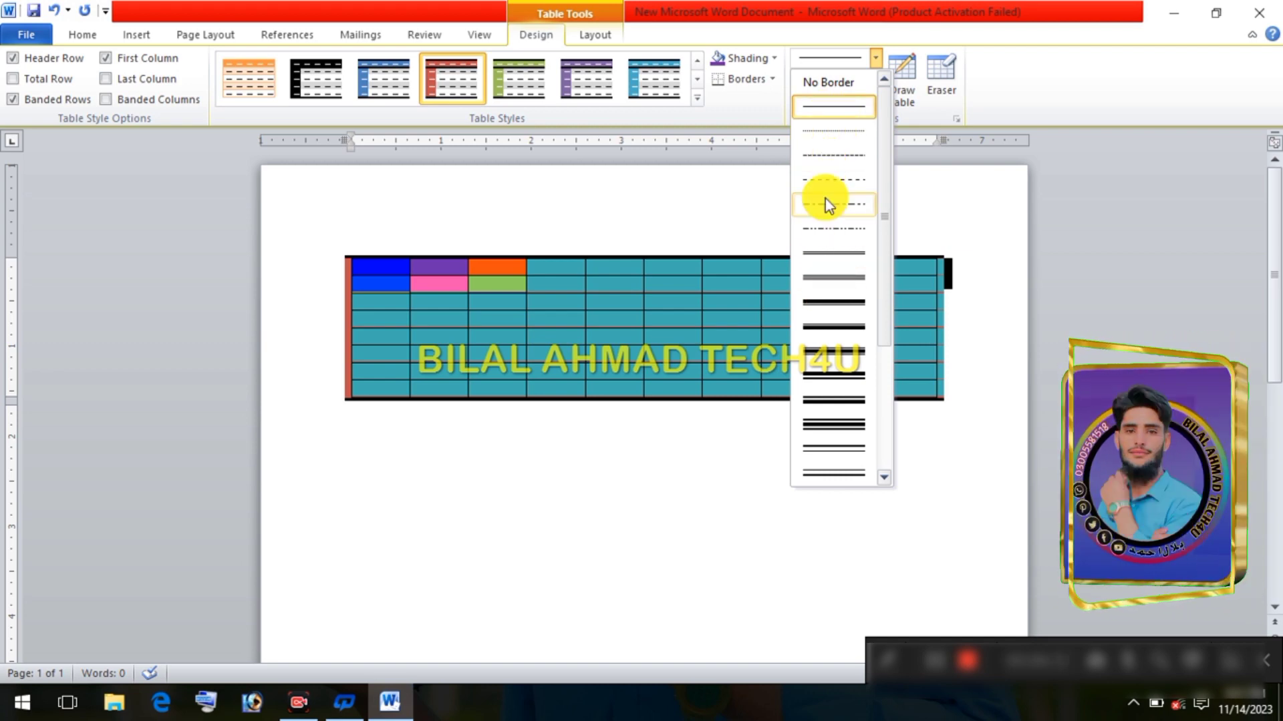
scroll(887, 473, down, 6)
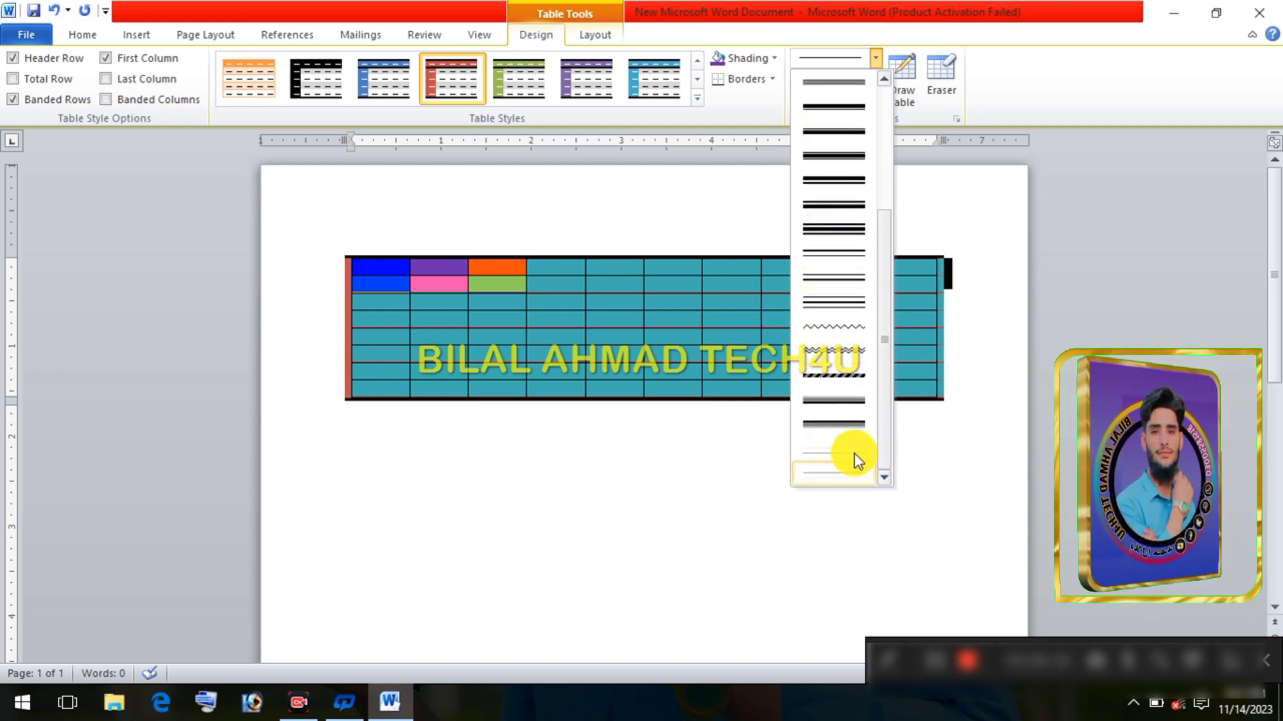
click(879, 59)
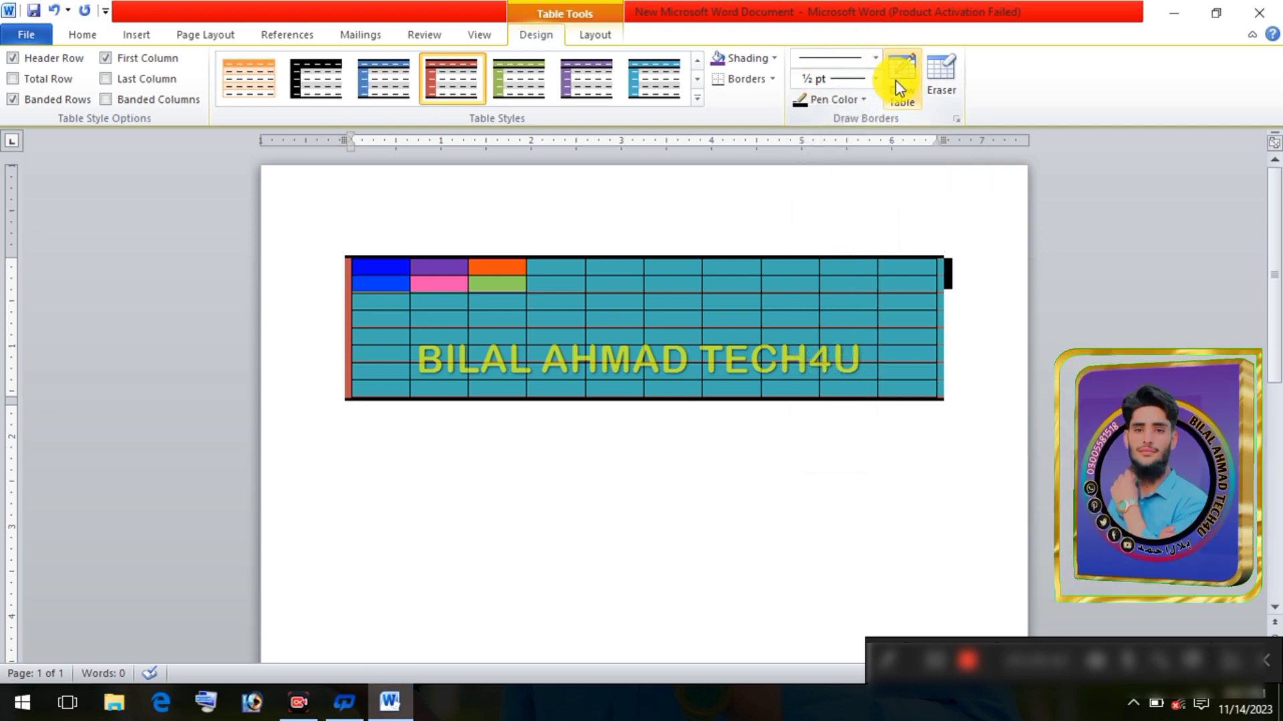
click(876, 78)
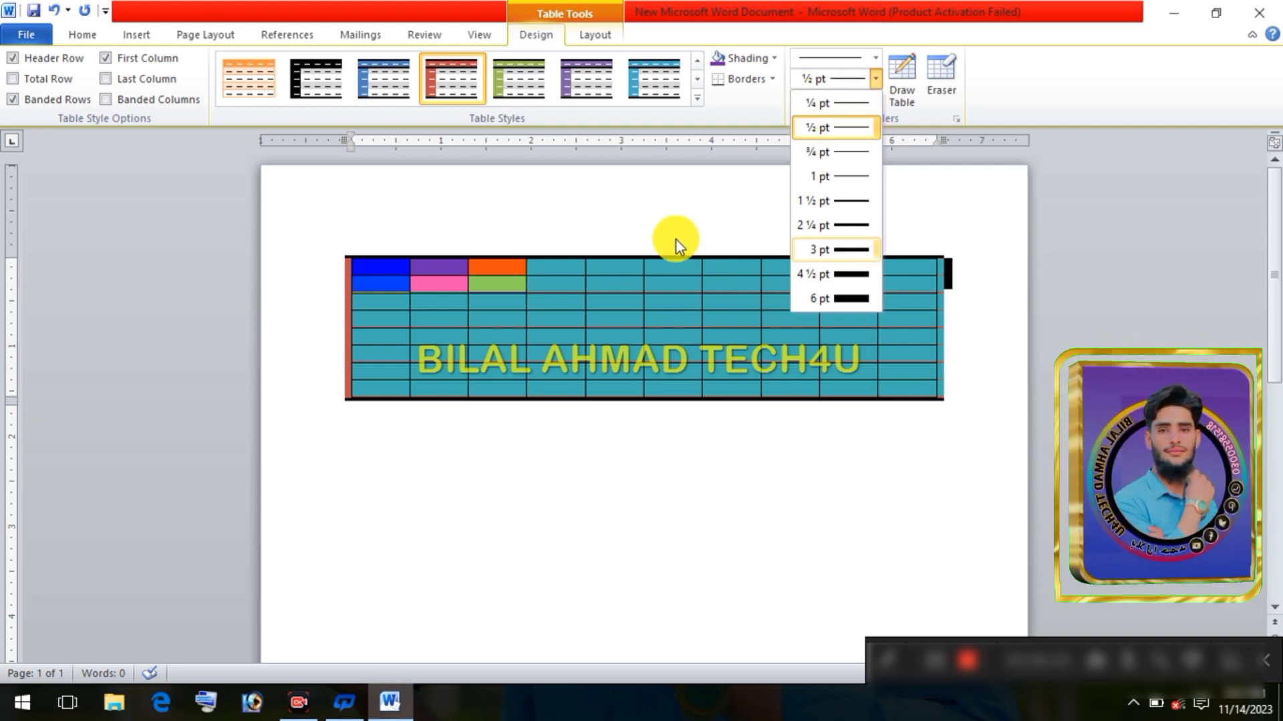
click(876, 58)
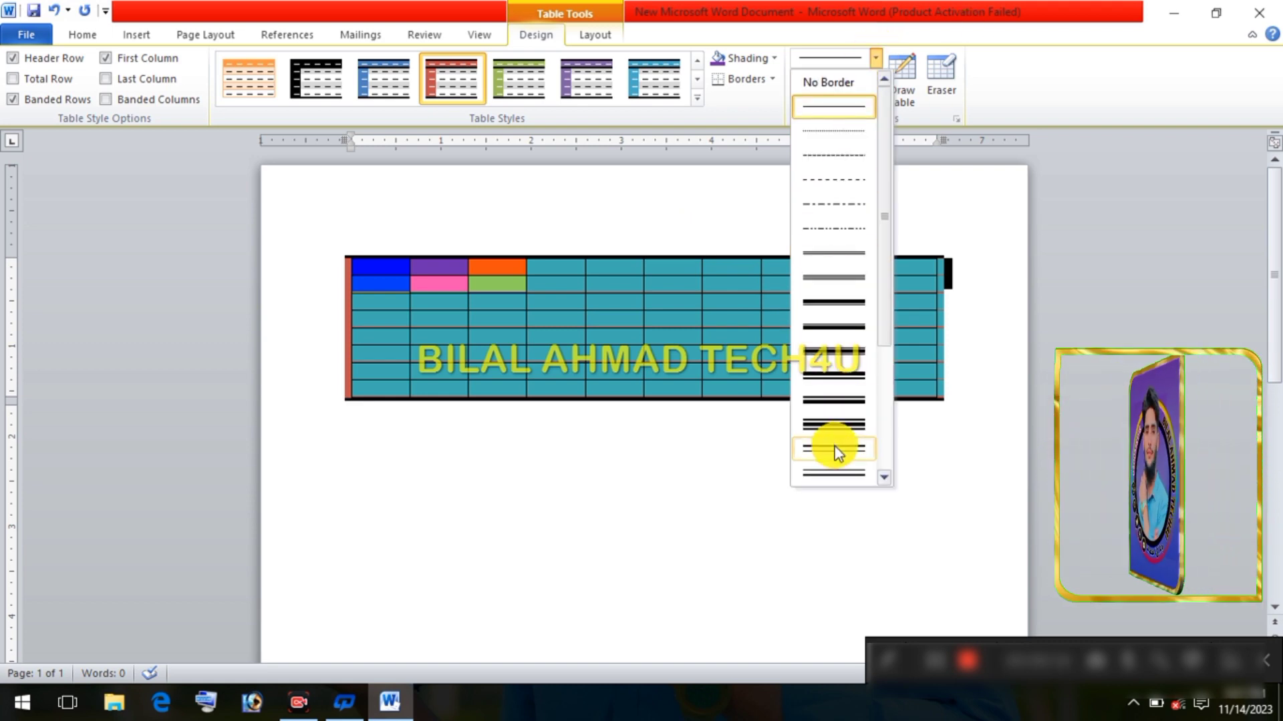
scroll(831, 301, down, 2)
scroll(839, 274, down, 1)
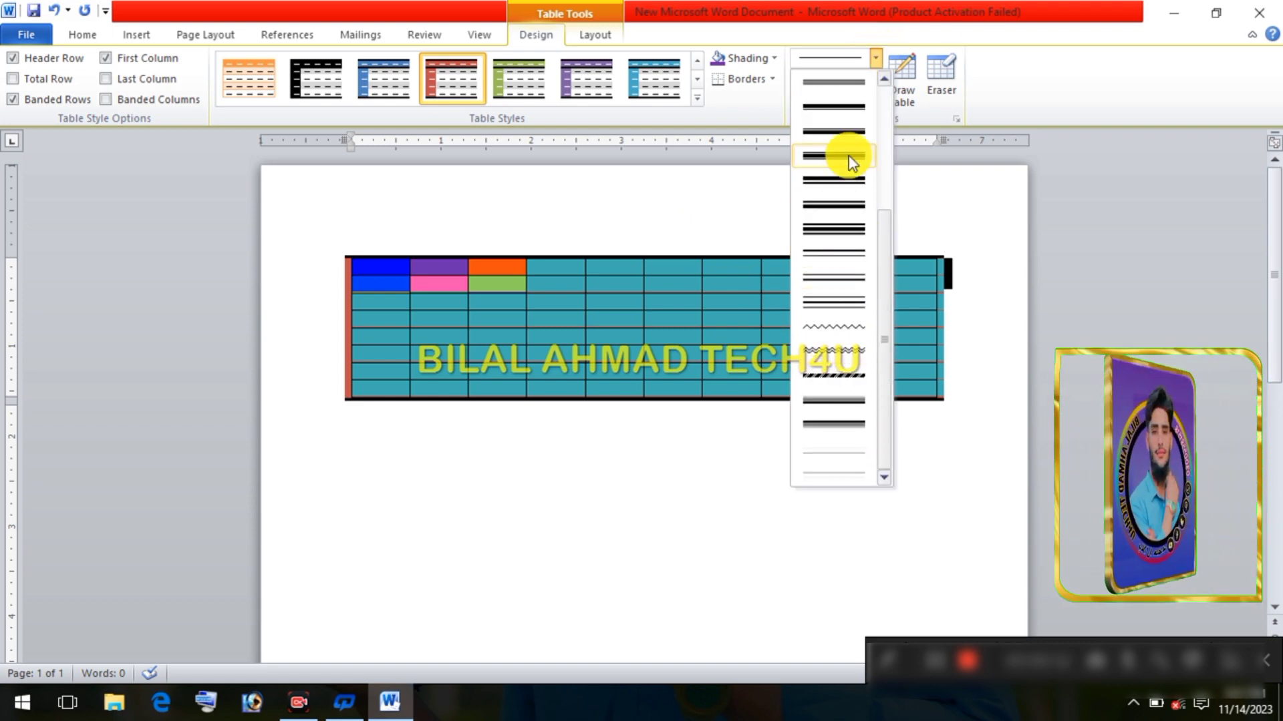
click(866, 60)
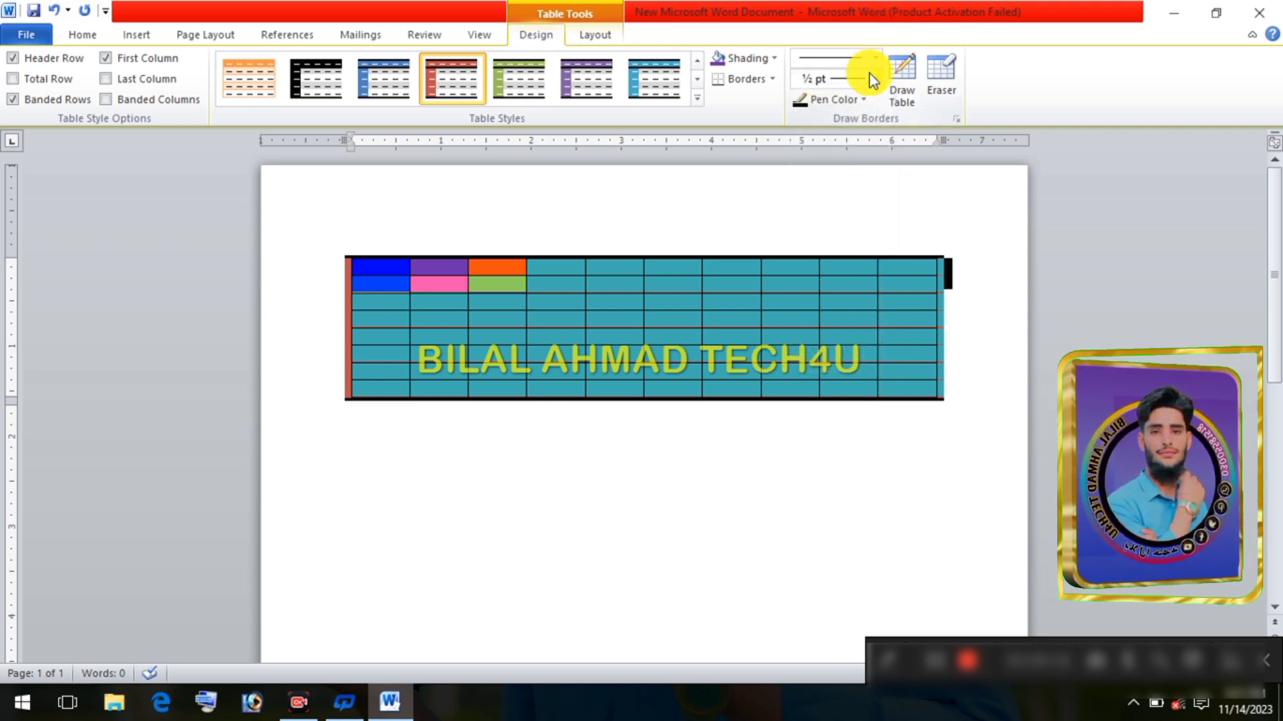
click(876, 78)
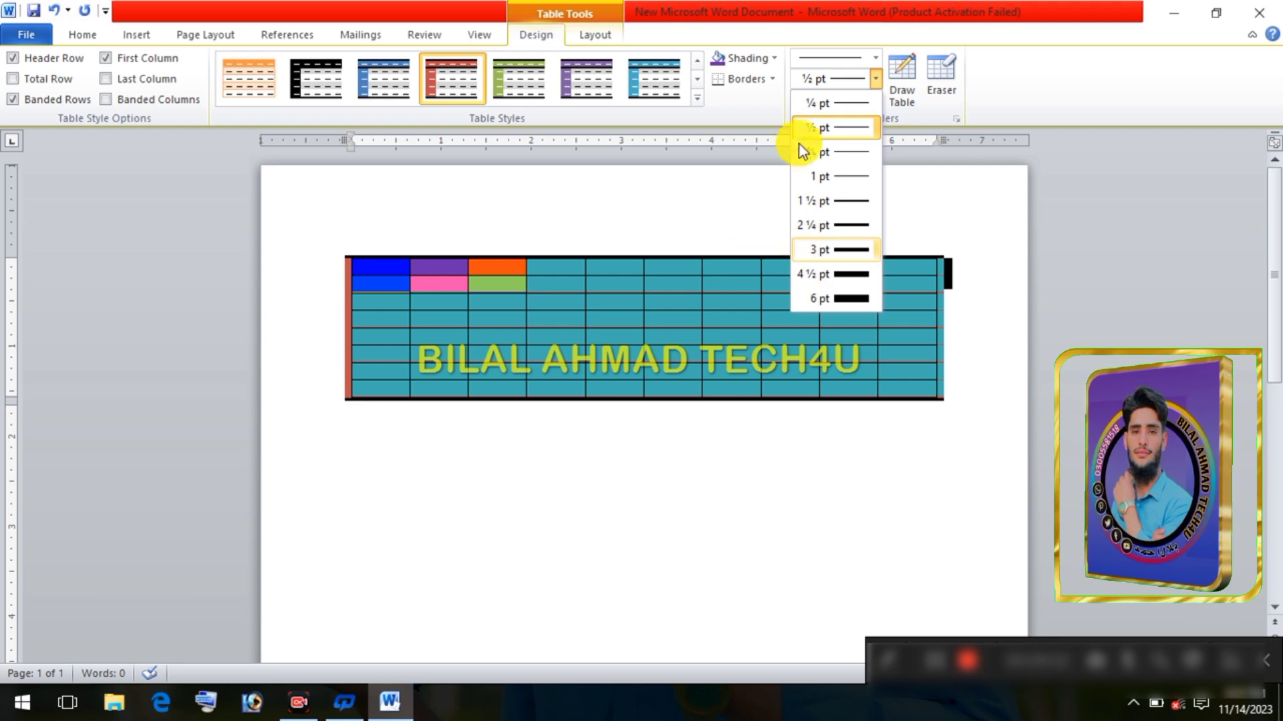
click(873, 77)
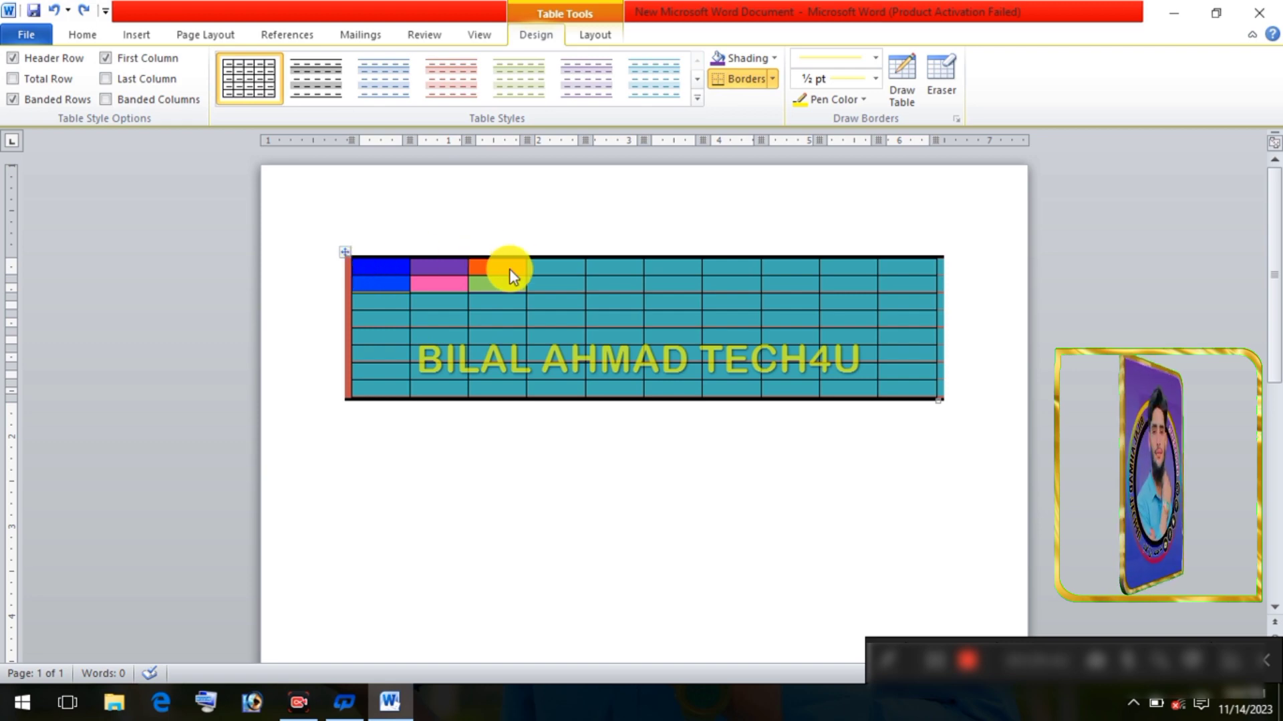
Draw a two-row, one-column table with yellow ½ pt borders below the red table, as wide as that table
click(904, 74)
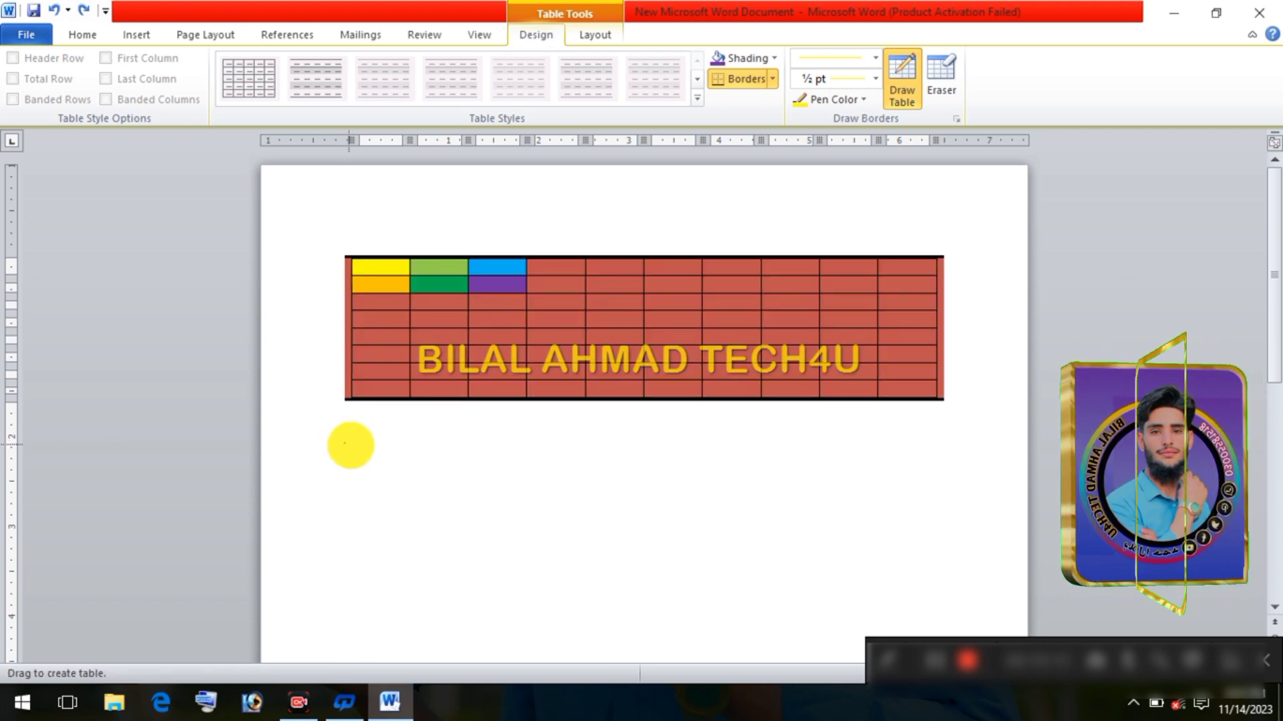
mouse_move(344, 442)
mouse_down()
mouse_move(441, 490)
mouse_move(632, 507)
mouse_move(855, 516)
mouse_move(962, 493)
mouse_move(871, 467)
mouse_move(761, 479)
mouse_move(702, 516)
mouse_move(839, 535)
mouse_move(913, 513)
mouse_move(942, 481)
mouse_up()
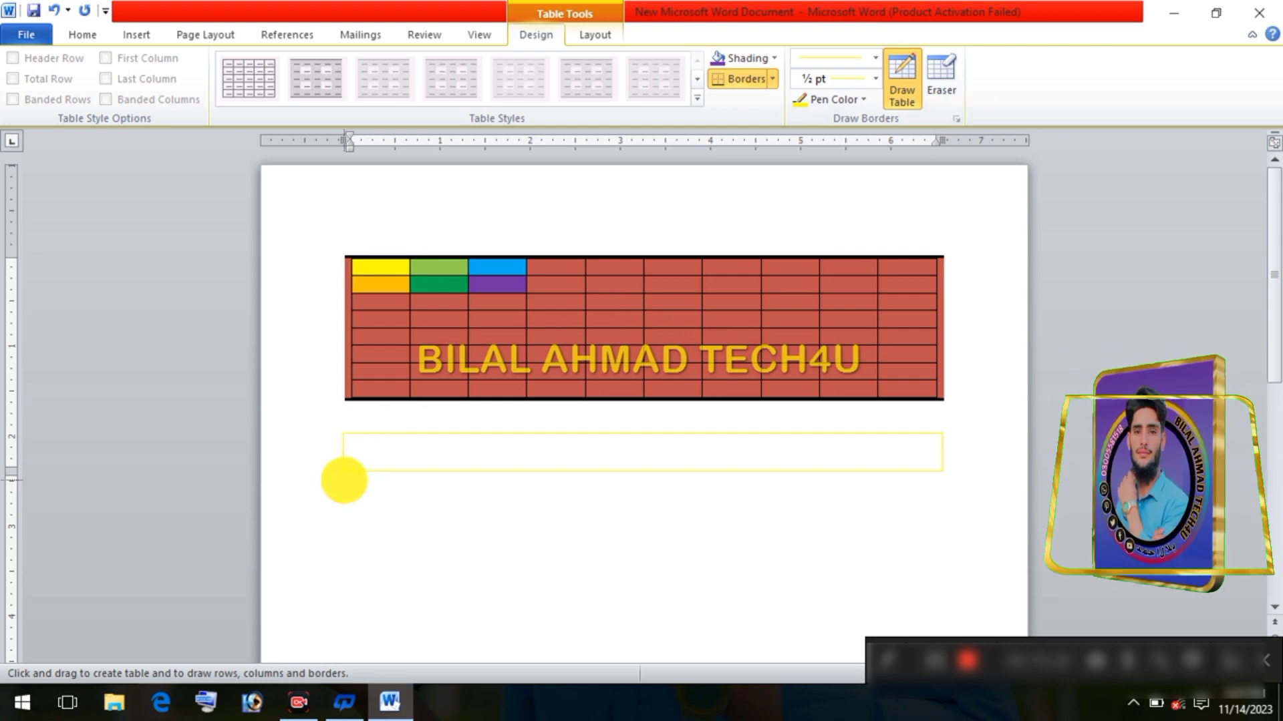
mouse_move(344, 471)
mouse_down()
mouse_move(415, 507)
mouse_move(818, 562)
mouse_move(933, 532)
mouse_move(941, 500)
mouse_up()
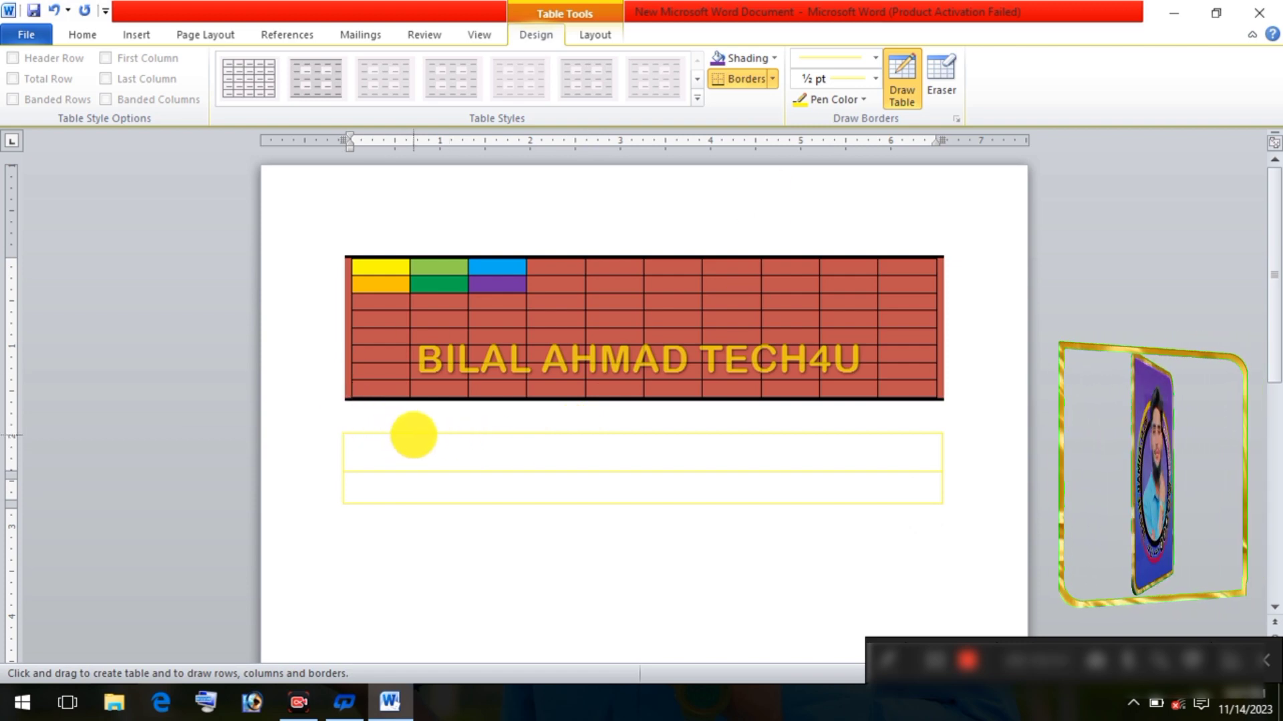
Draw seven vertical lines through both rows of the yellow table, splitting it into eight columns of varying width
drag(407, 435, 395, 480)
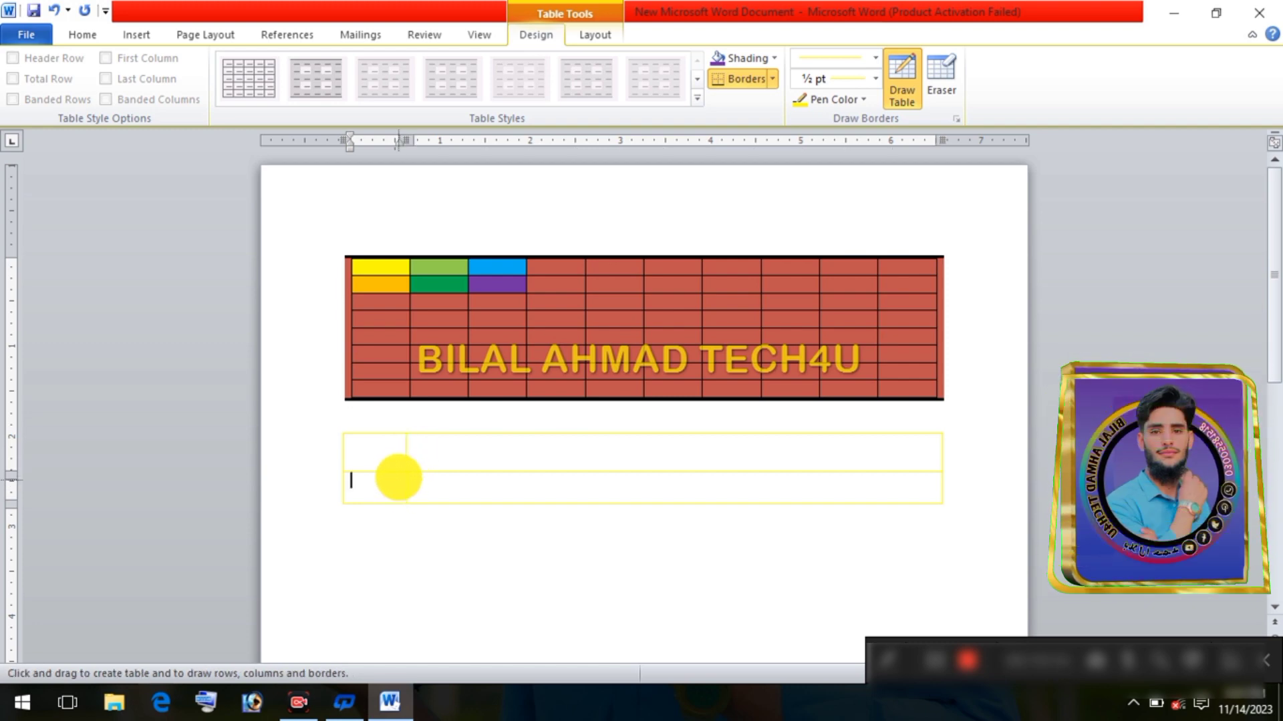
drag(474, 434, 477, 494)
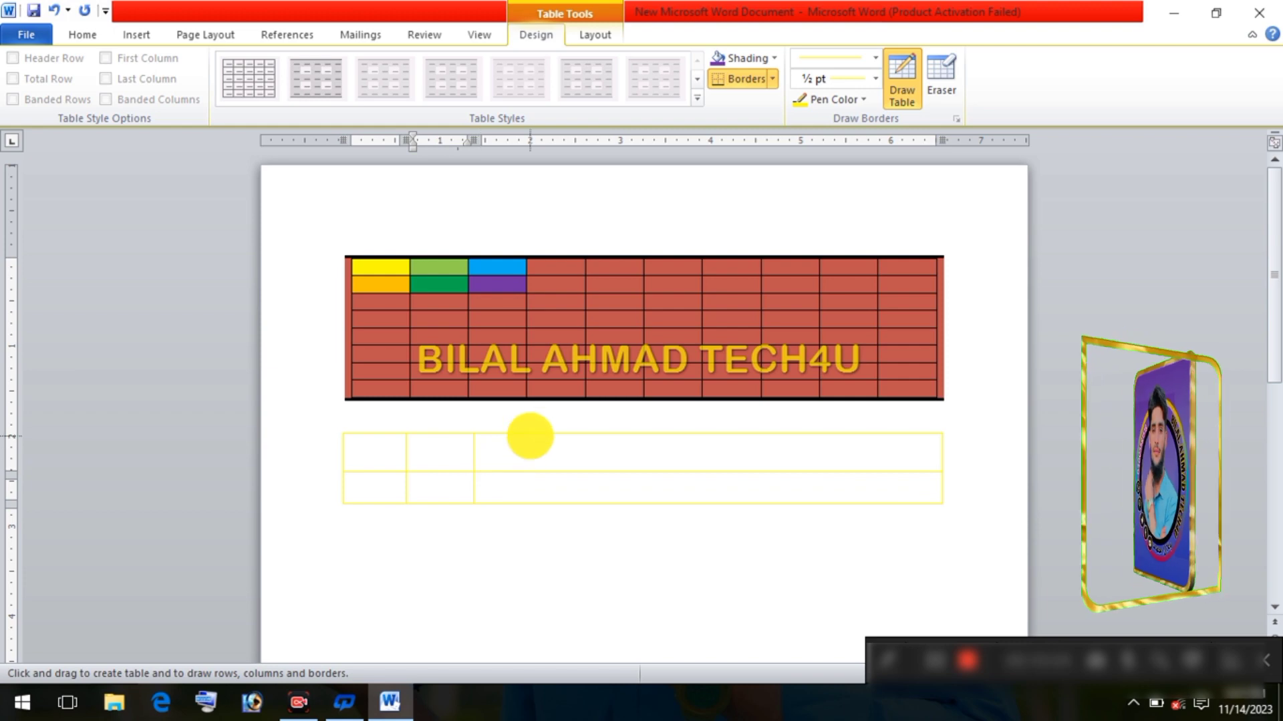
drag(529, 435, 529, 492)
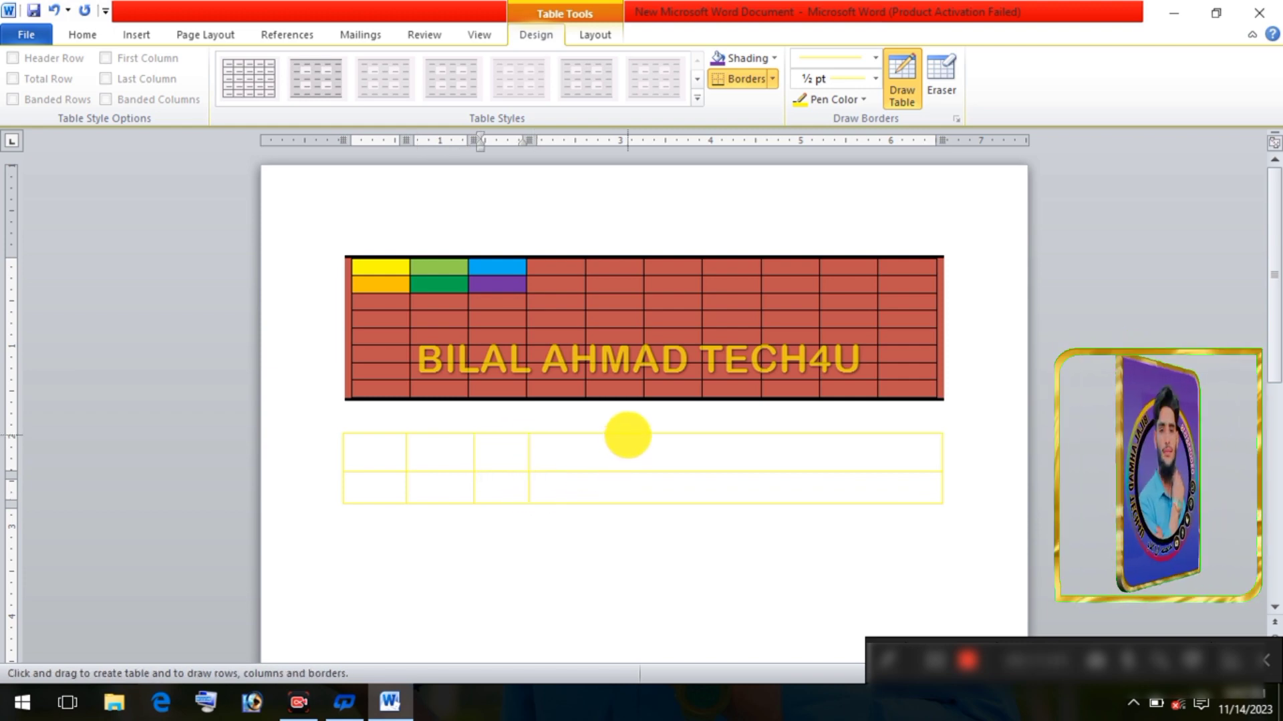
drag(627, 433, 624, 493)
drag(716, 435, 718, 494)
drag(806, 435, 819, 481)
drag(879, 435, 885, 493)
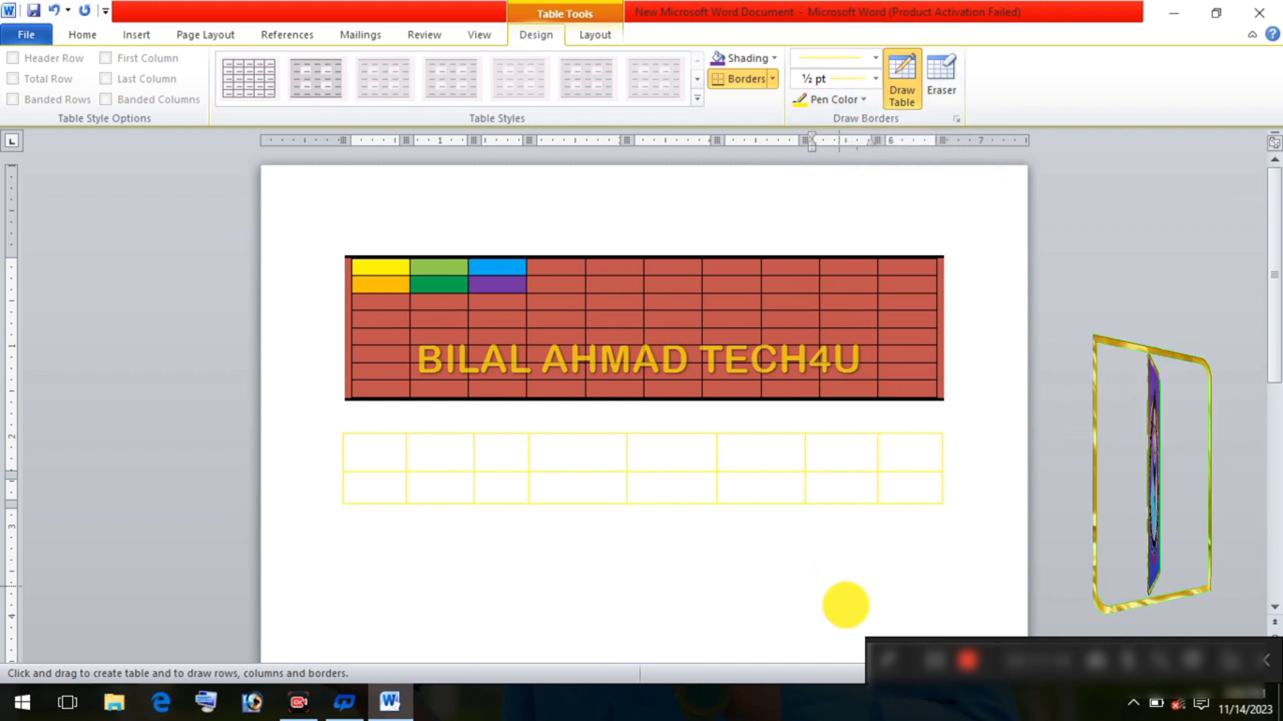
click(888, 660)
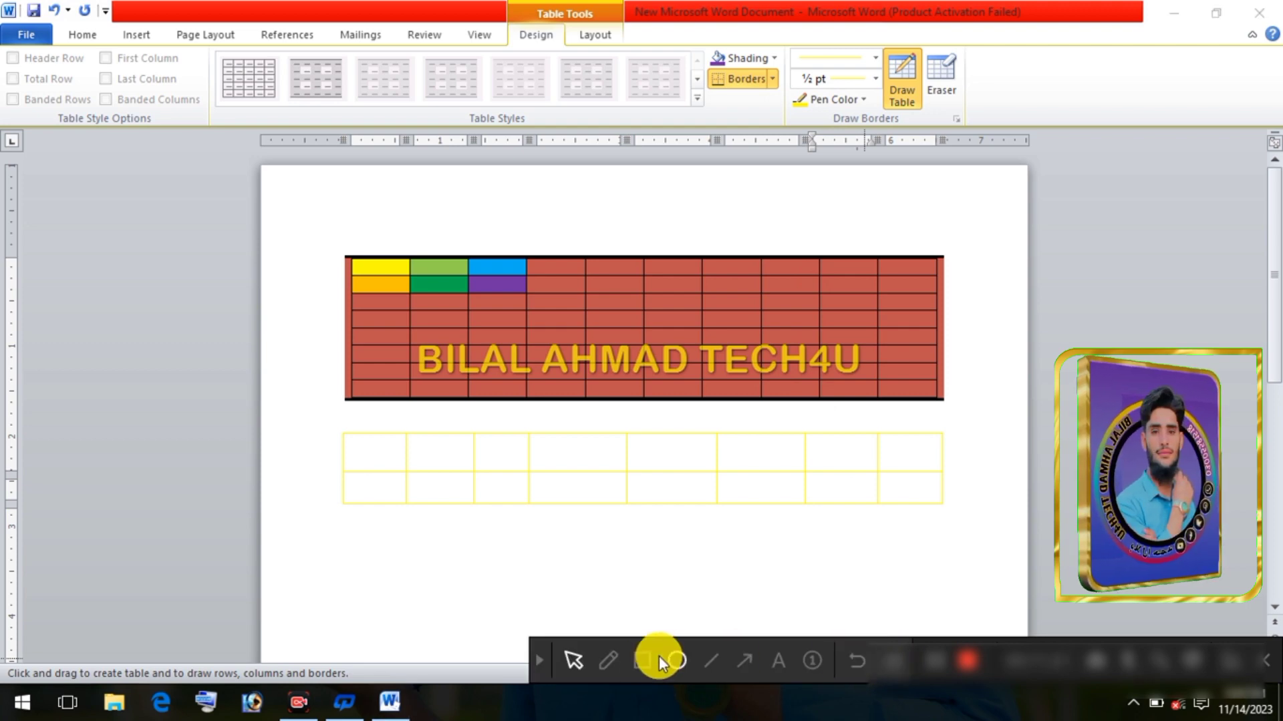
click(641, 660)
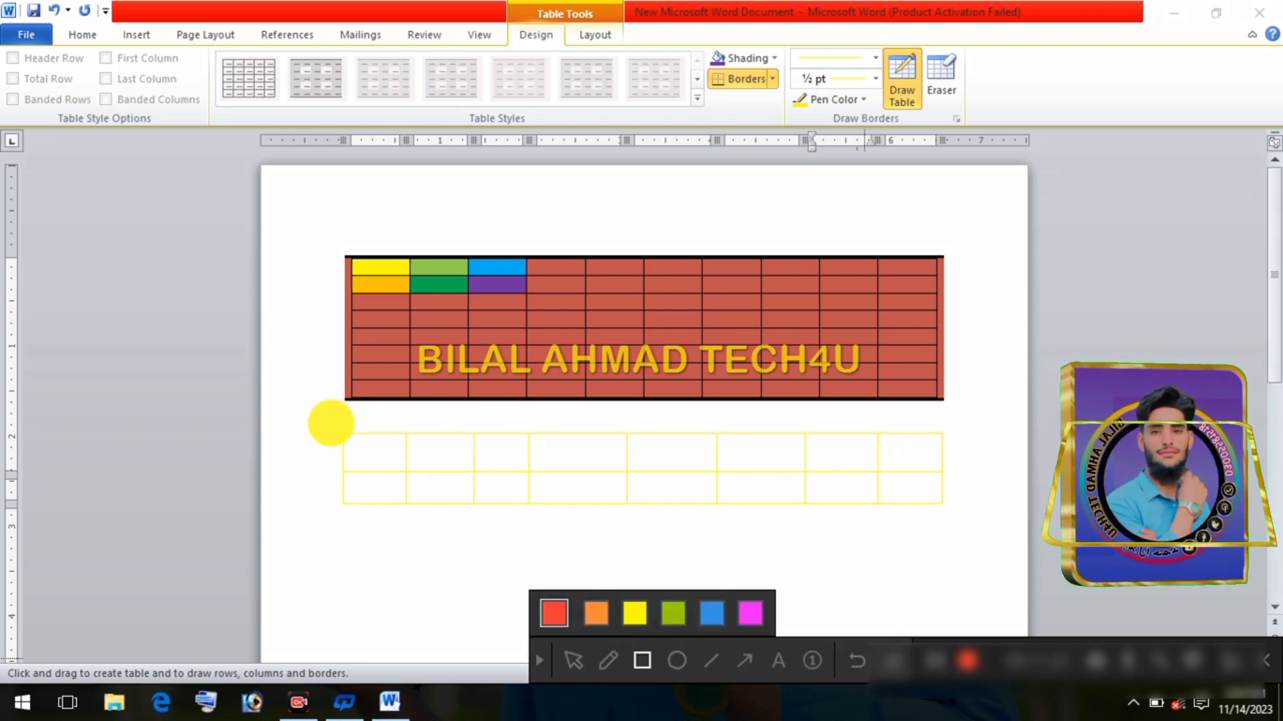
mouse_move(330, 423)
mouse_down()
mouse_move(768, 538)
mouse_move(986, 528)
mouse_up()
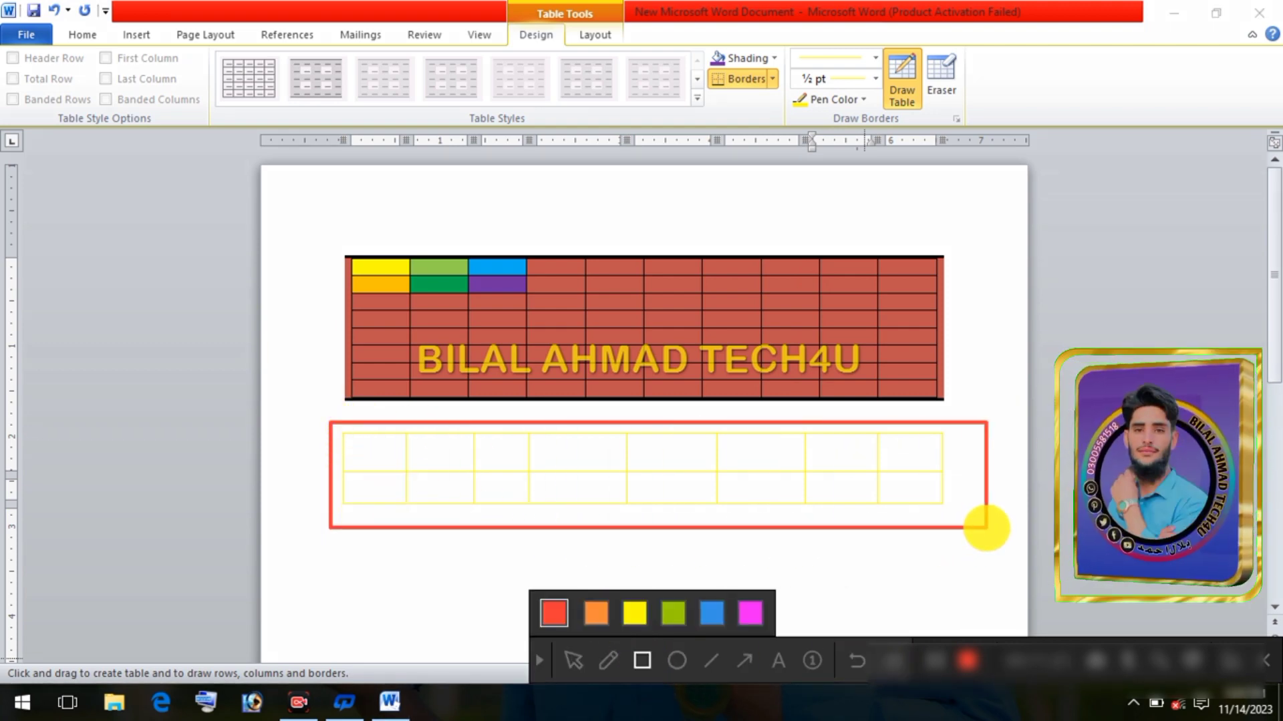
click(540, 662)
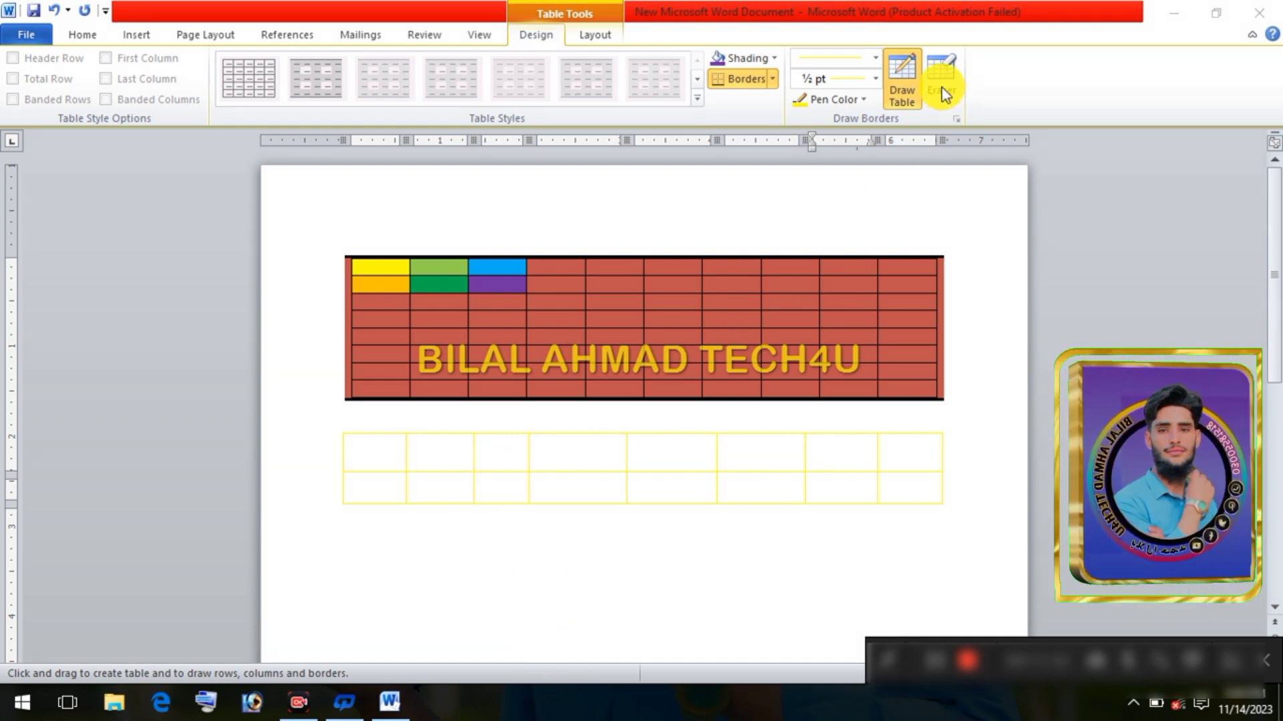
Draw a full-width single-cell row with red ½ pt borders directly below the yellow table
click(862, 100)
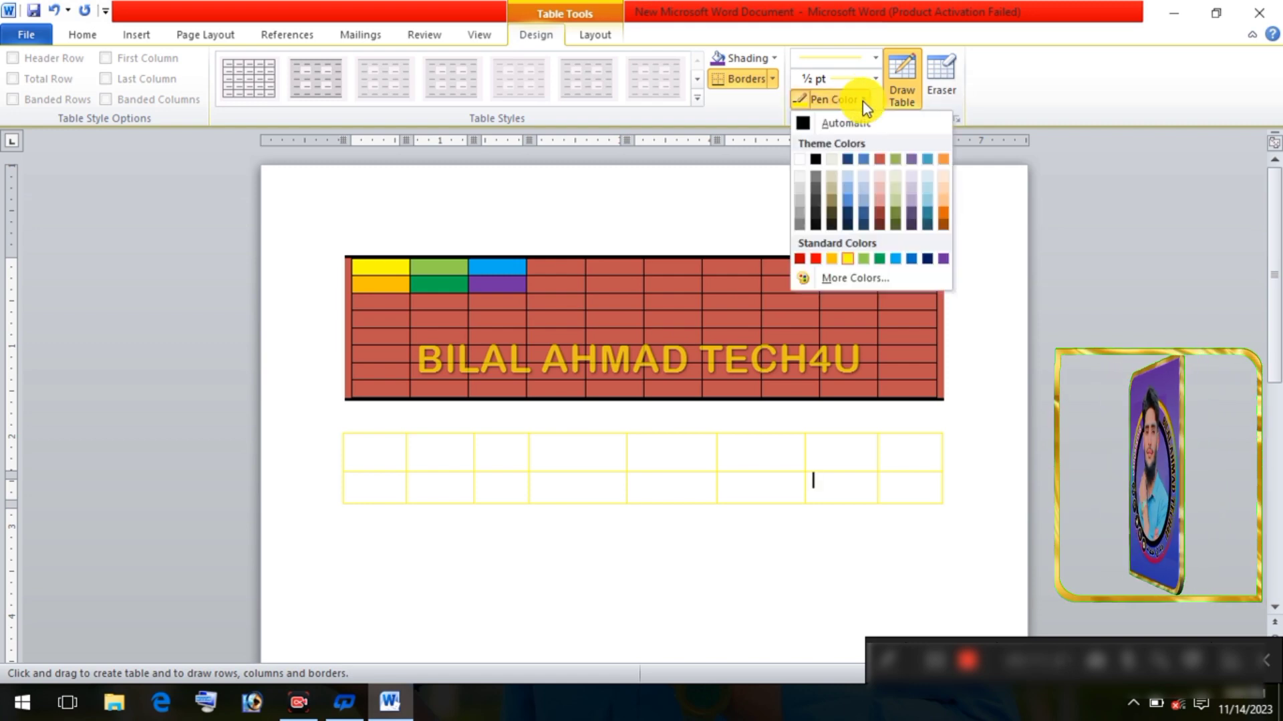
click(816, 258)
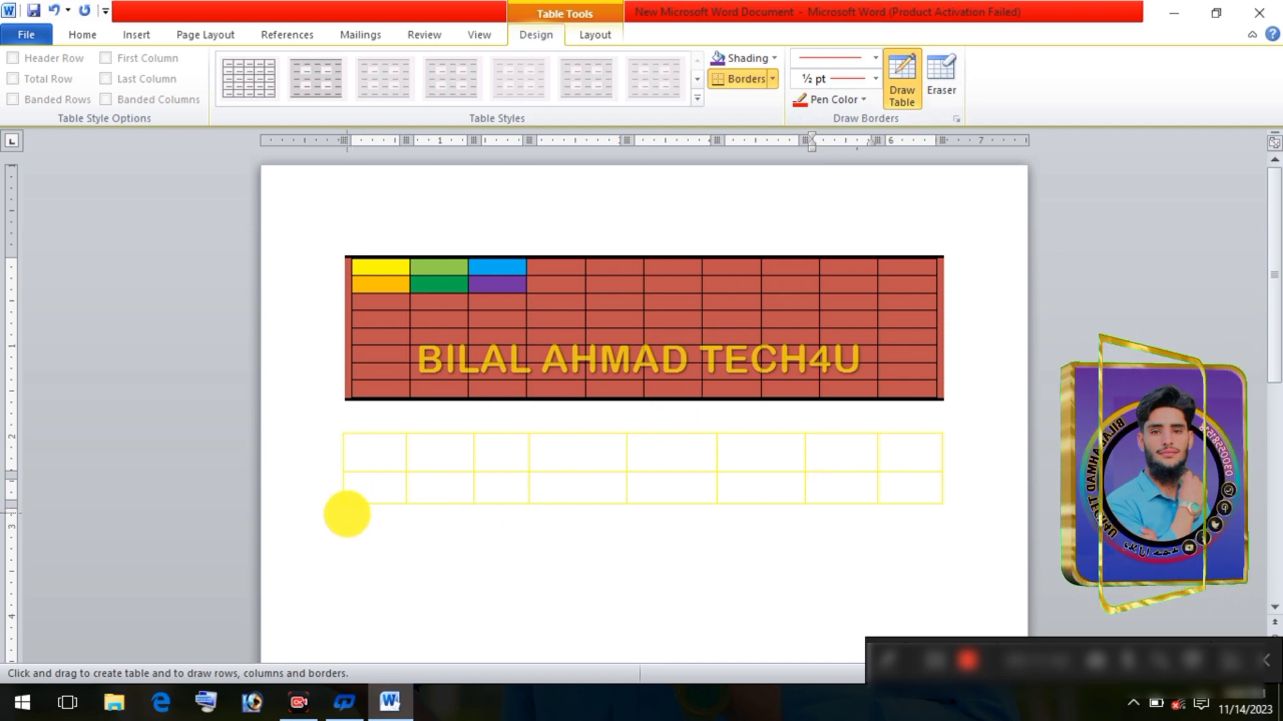
mouse_move(344, 514)
mouse_down()
mouse_move(367, 535)
mouse_move(574, 556)
mouse_move(946, 554)
mouse_up()
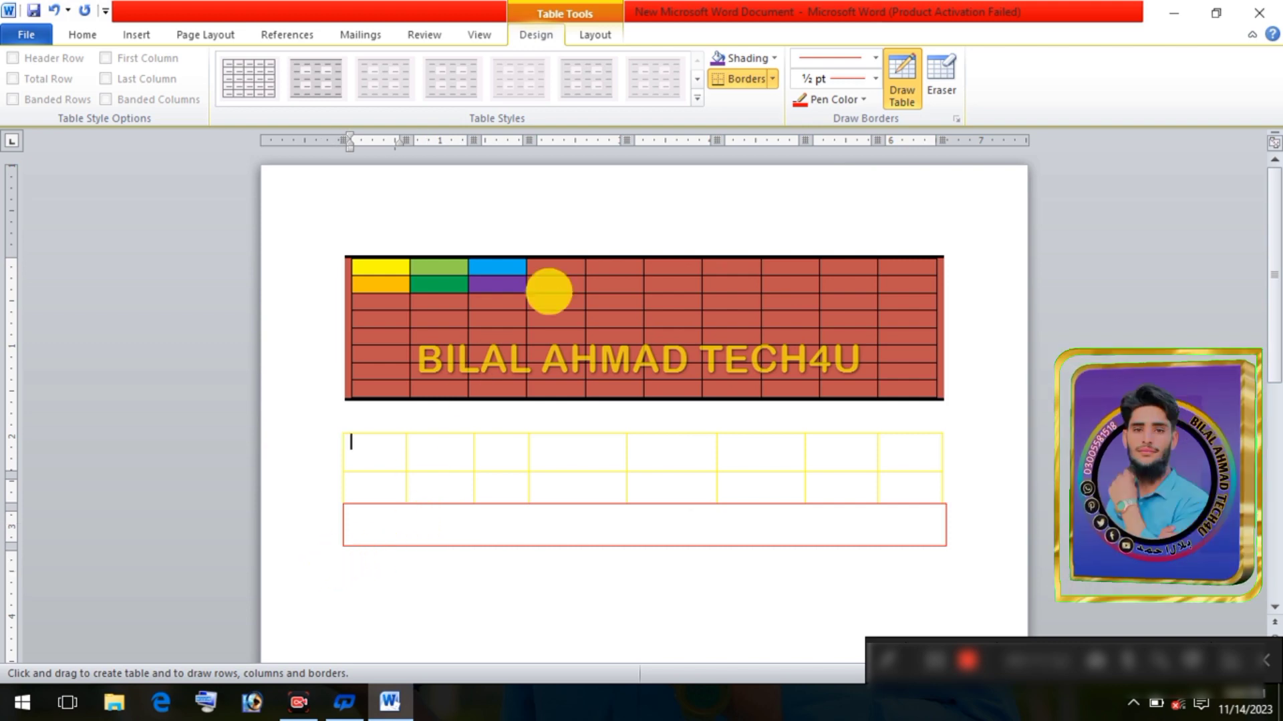
Draw another full-width single-cell row with 4 ½ pt red borders directly below the thin red row
click(875, 79)
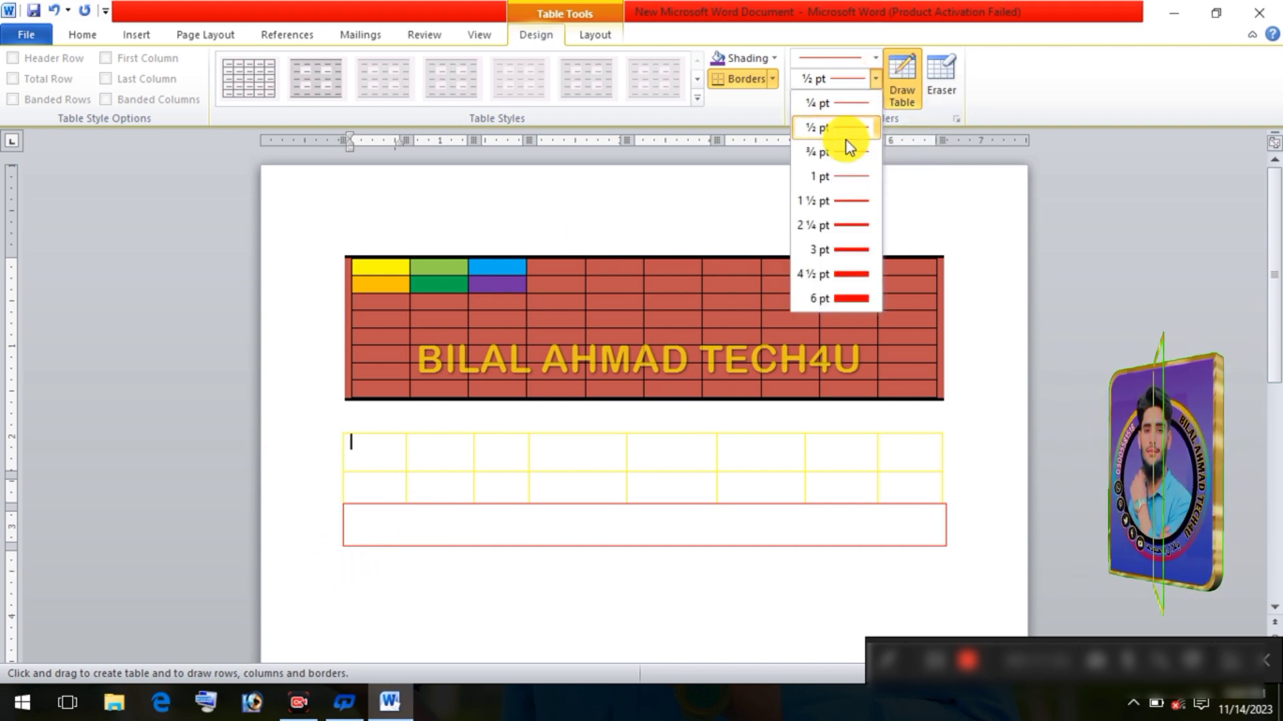
click(836, 274)
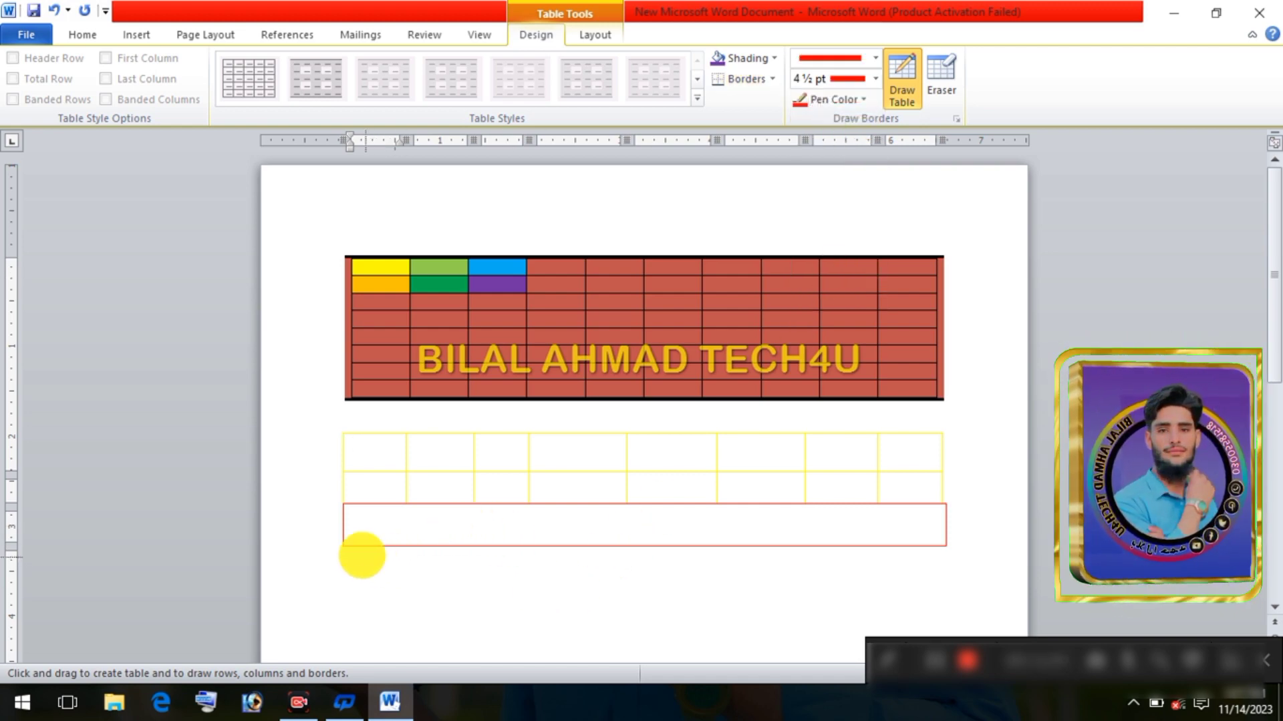
mouse_move(343, 547)
mouse_down()
mouse_move(443, 570)
mouse_move(974, 622)
mouse_move(931, 610)
mouse_move(947, 608)
mouse_up()
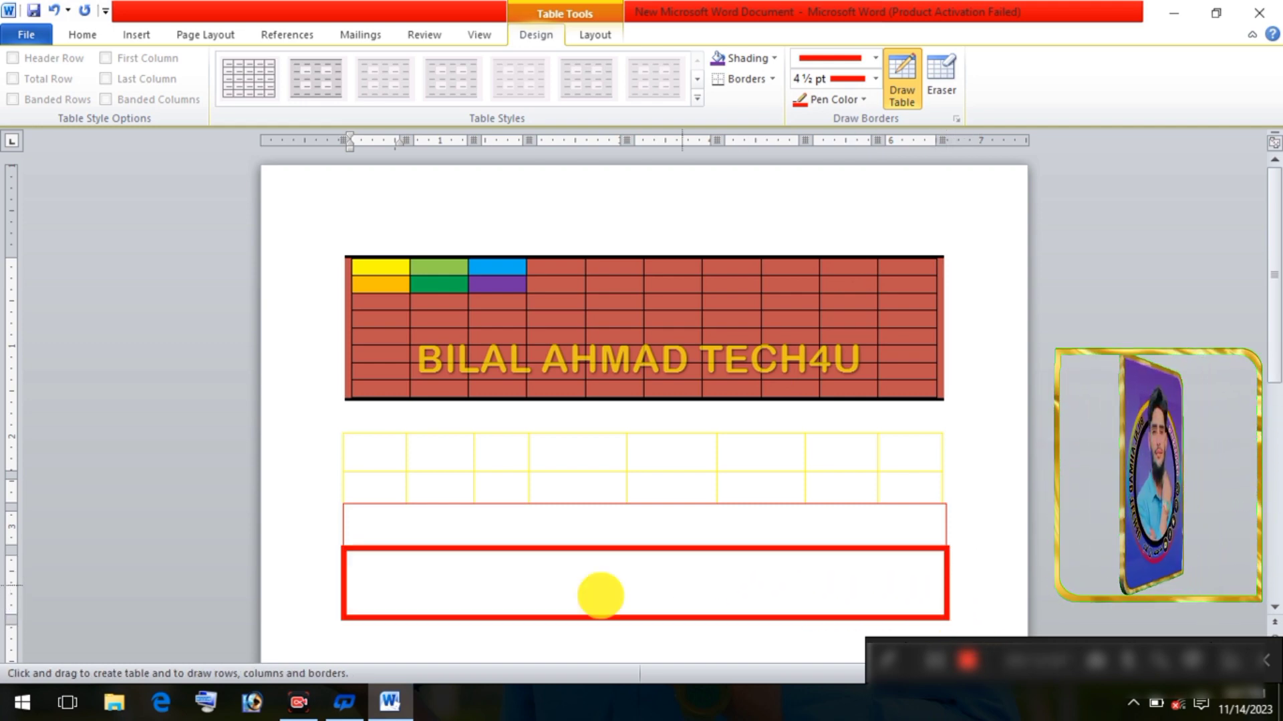
Draw a single-cell row with light green 4 ½ pt borders below the thick red row, slightly narrower than it
scroll(847, 495, down, 5)
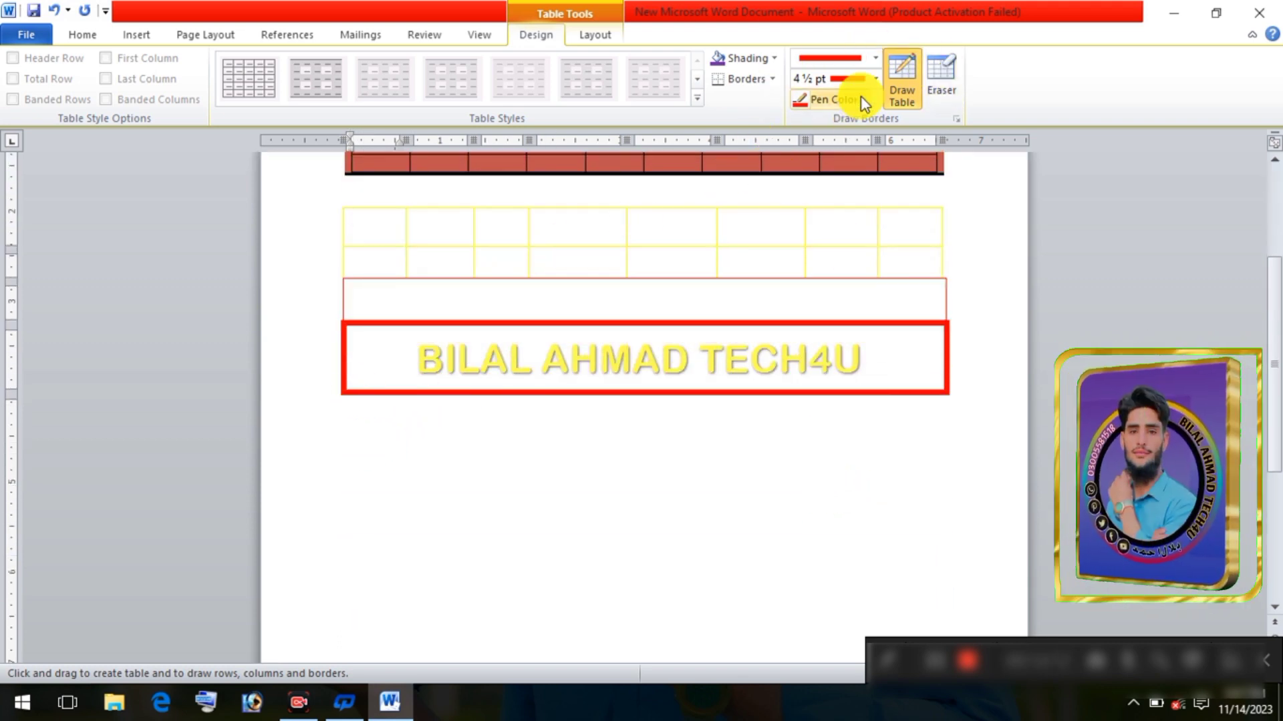
click(860, 98)
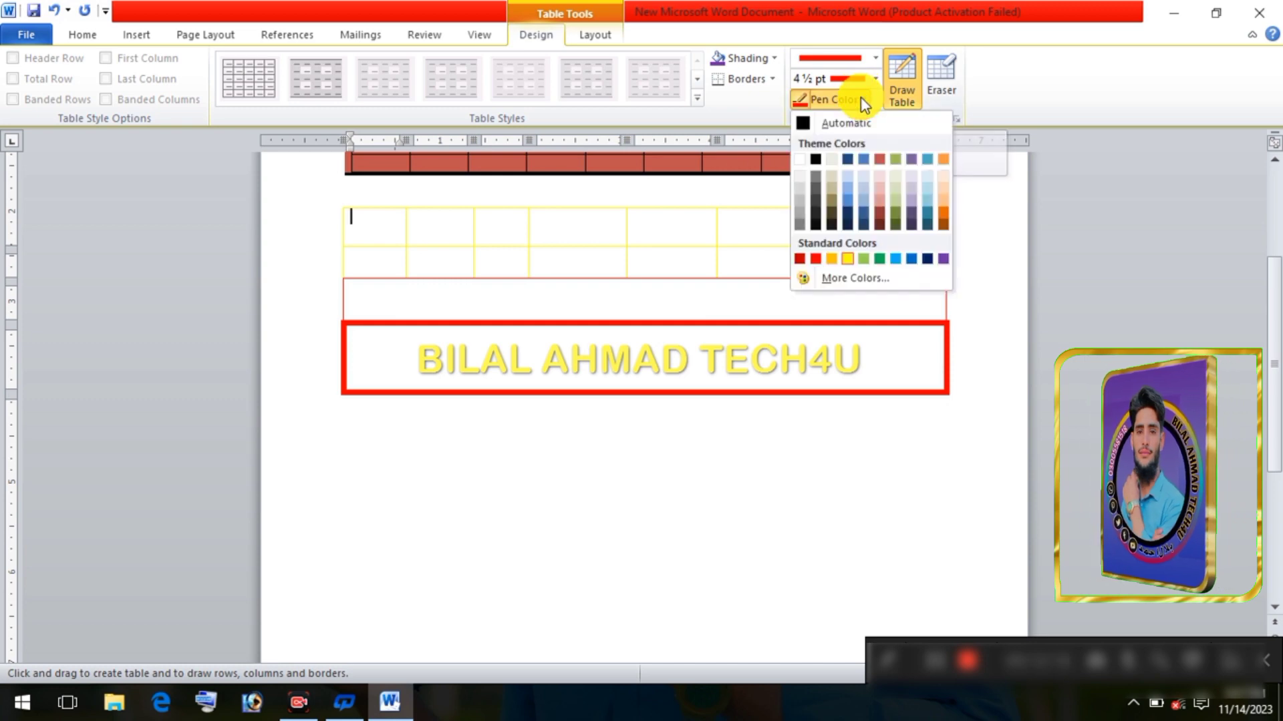
click(868, 256)
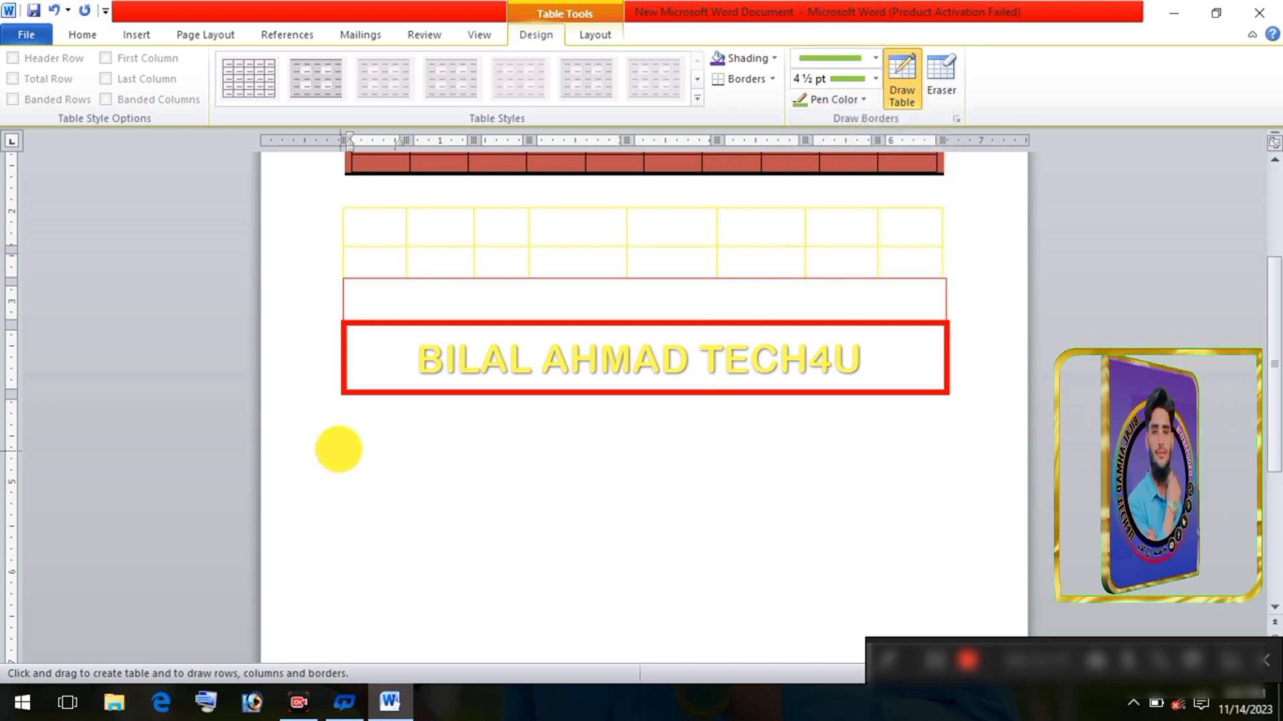
click(341, 404)
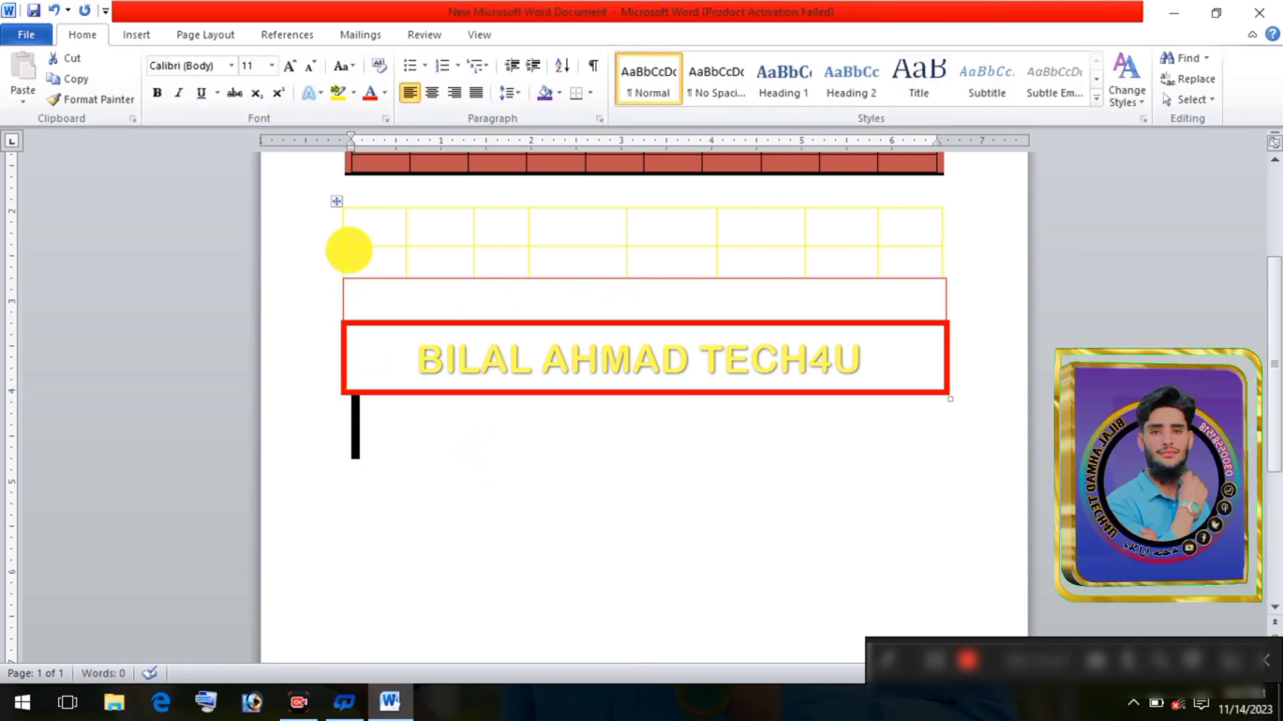
click(336, 196)
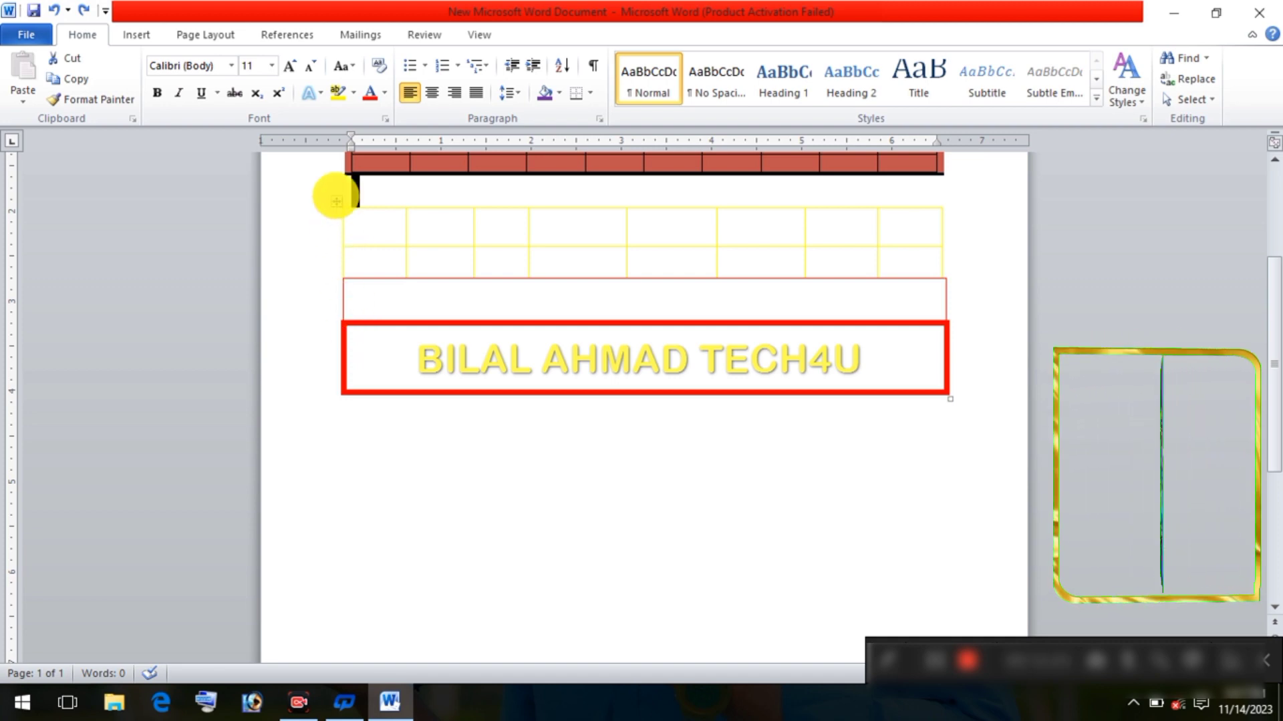
click(337, 202)
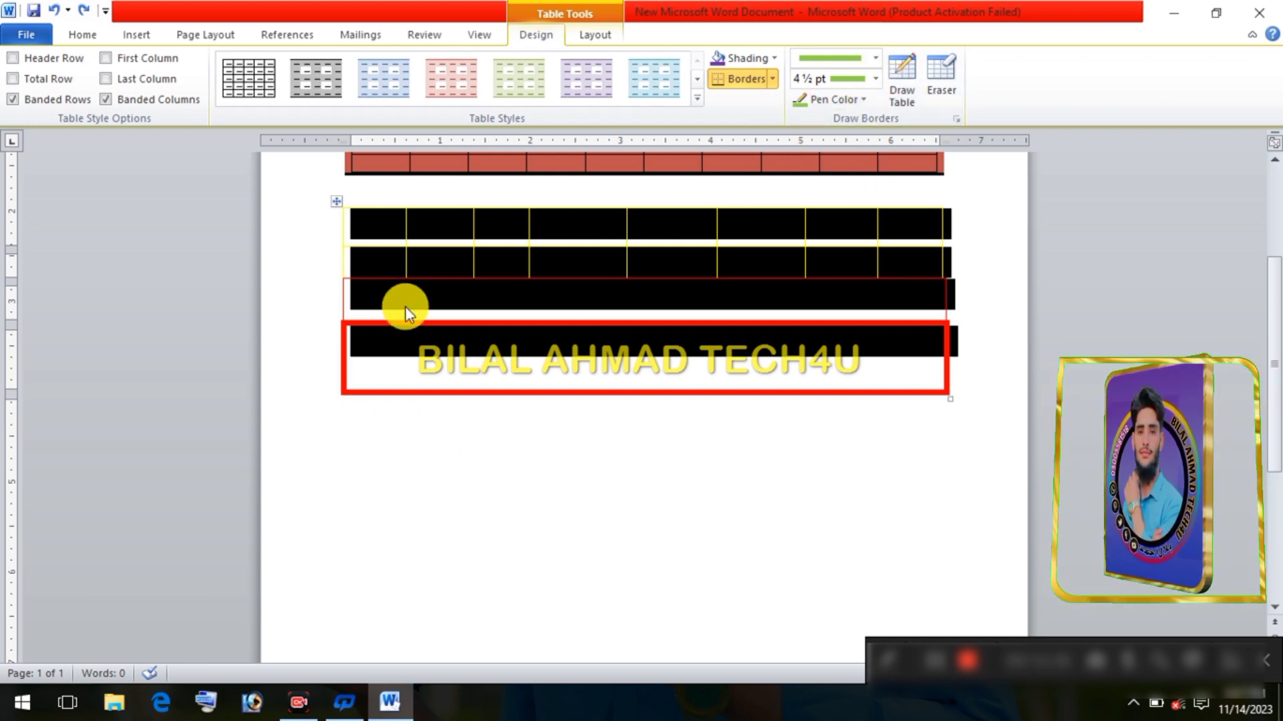
click(407, 442)
click(408, 443)
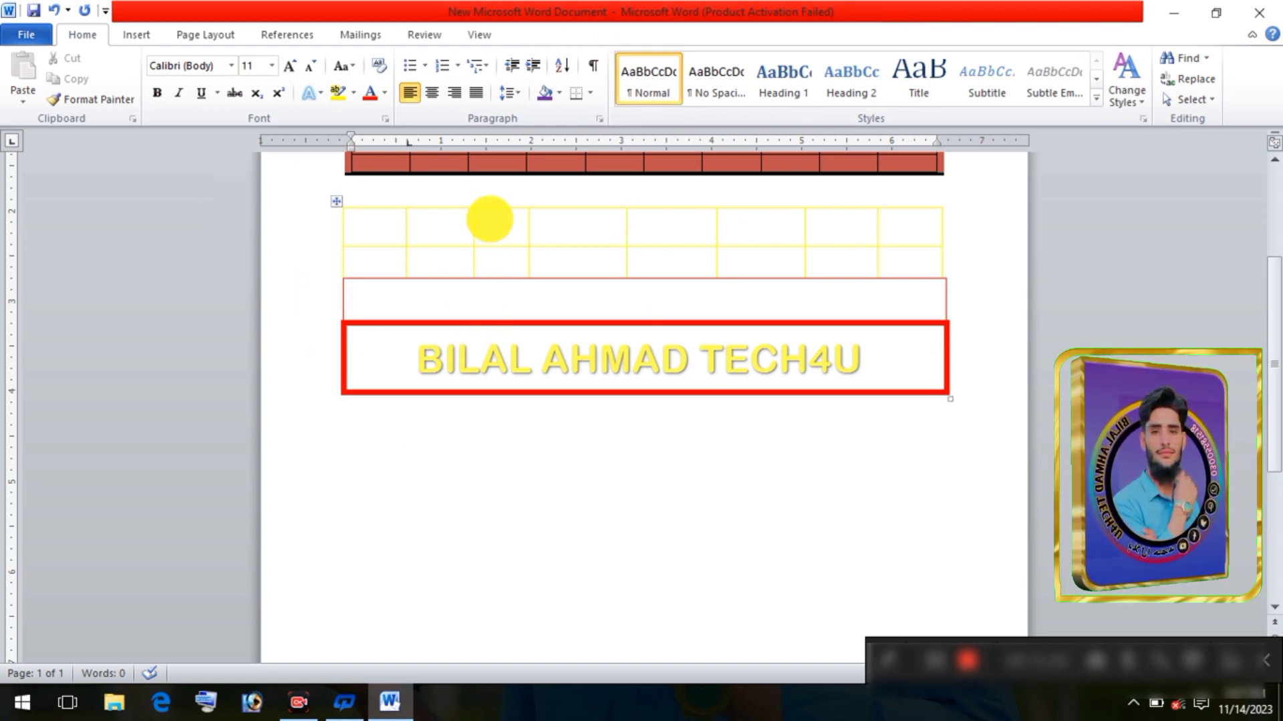
scroll(475, 293, up, 3)
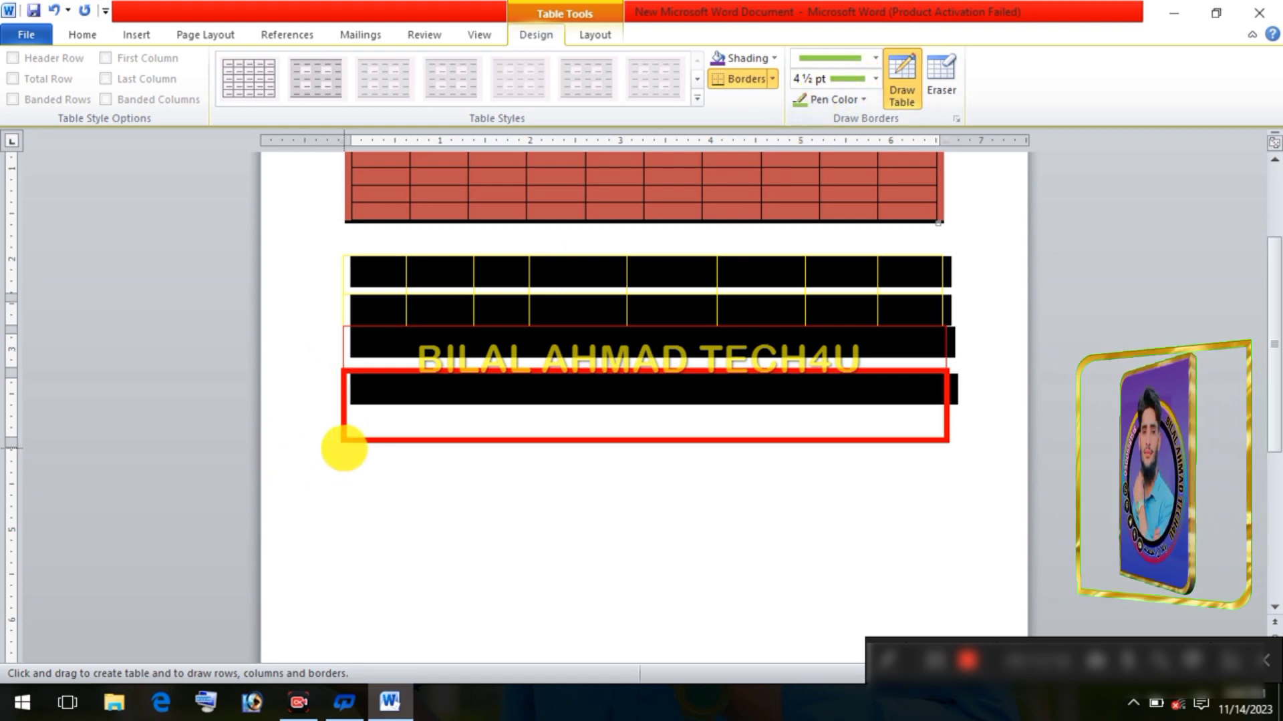
mouse_move(341, 448)
mouse_down()
mouse_move(366, 470)
mouse_move(693, 523)
mouse_move(920, 503)
mouse_up()
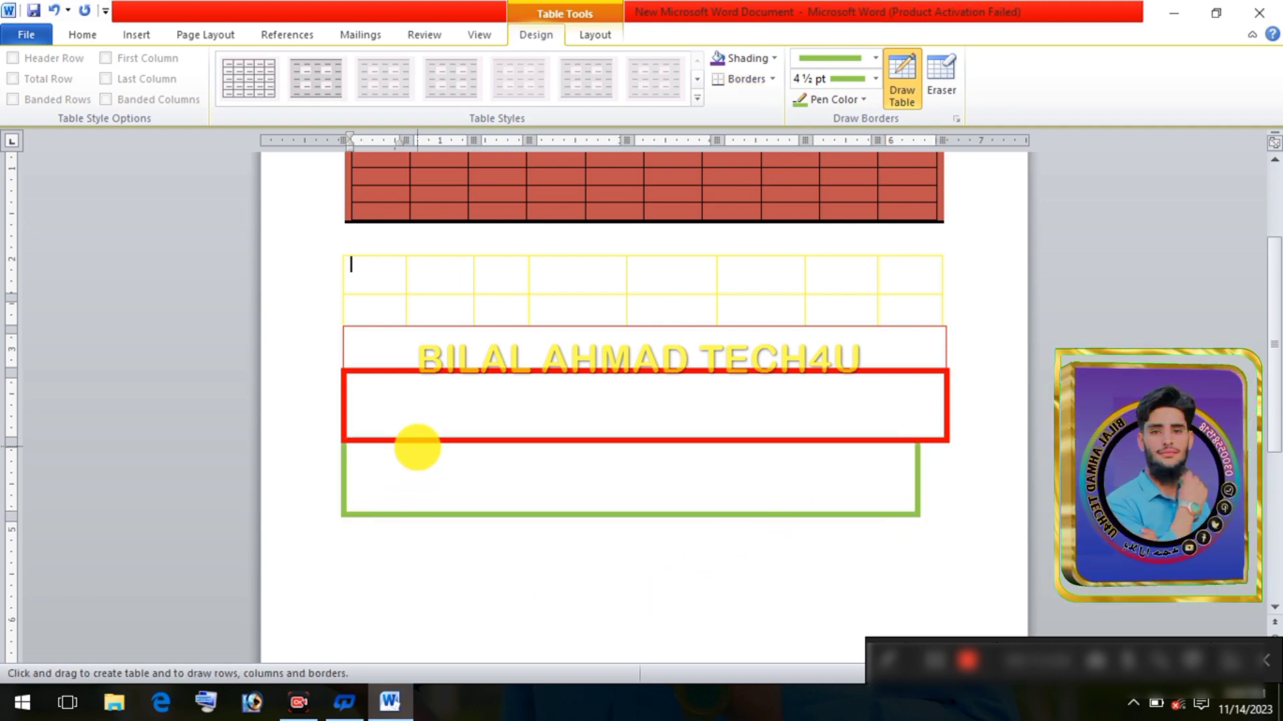
Draw nine vertical lines through the green row, splitting it into ten columns
drag(418, 450, 415, 495)
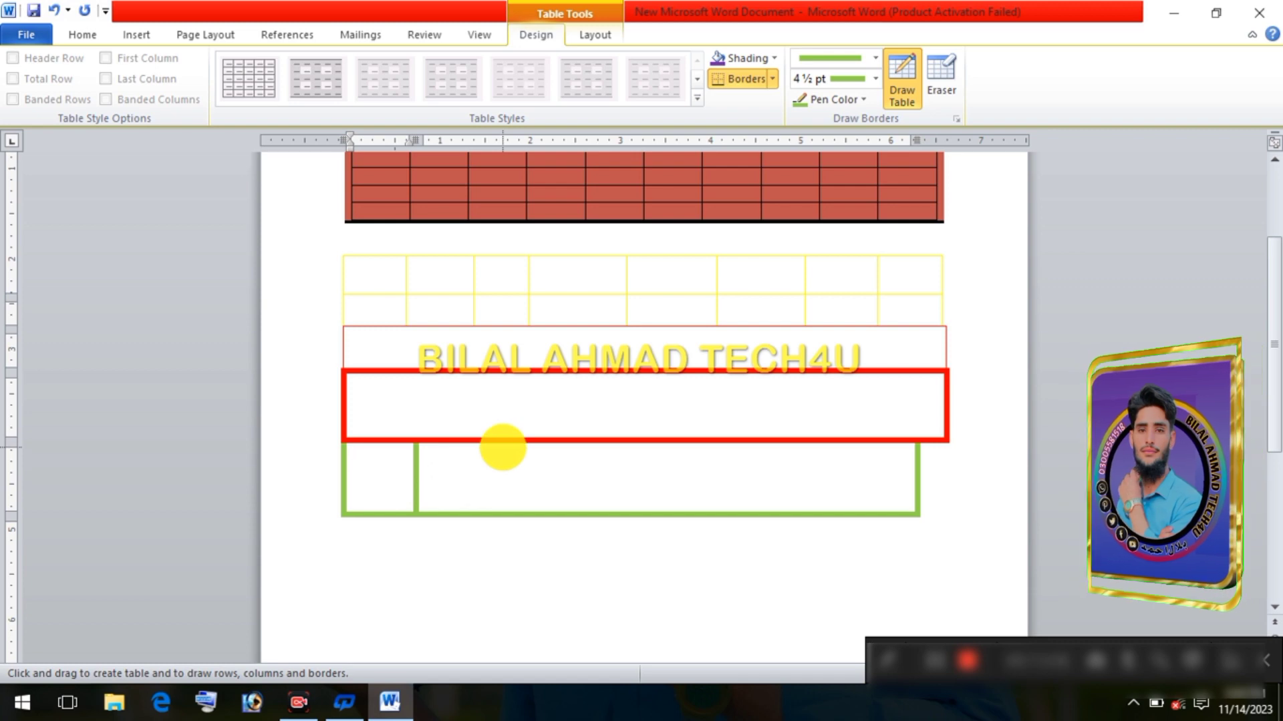
drag(502, 448, 503, 500)
drag(549, 444, 569, 502)
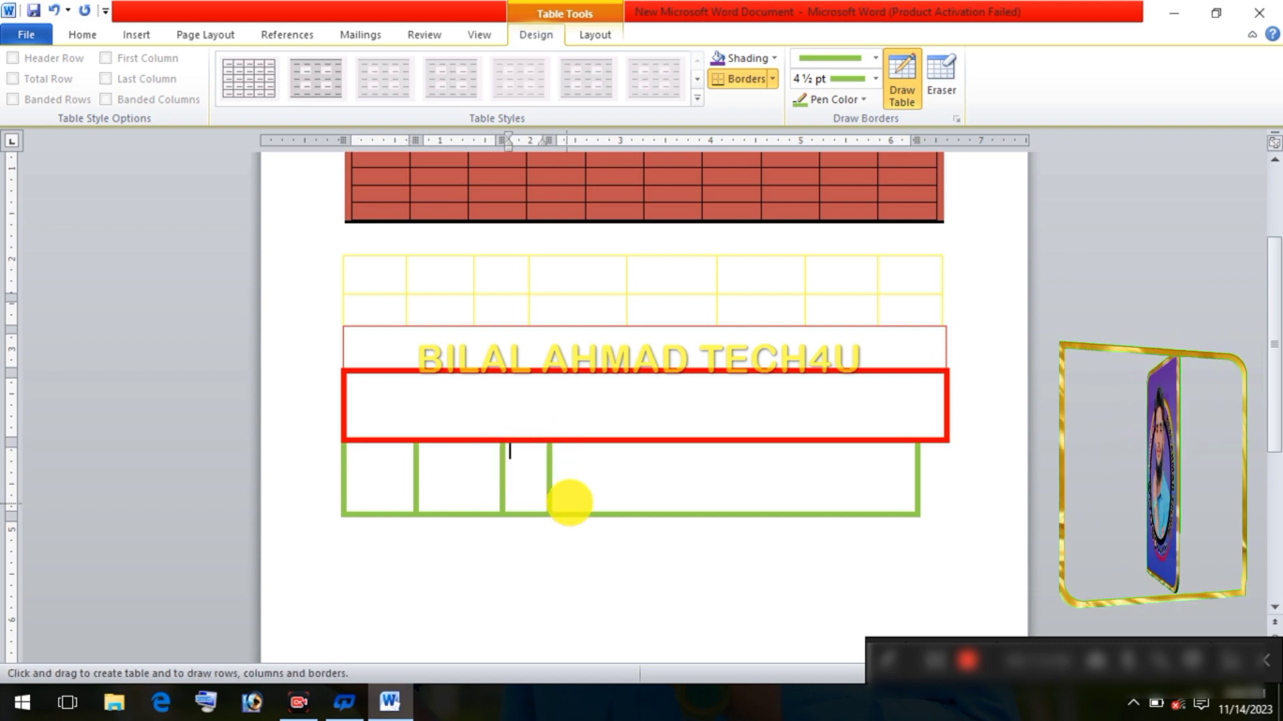
drag(628, 450, 633, 513)
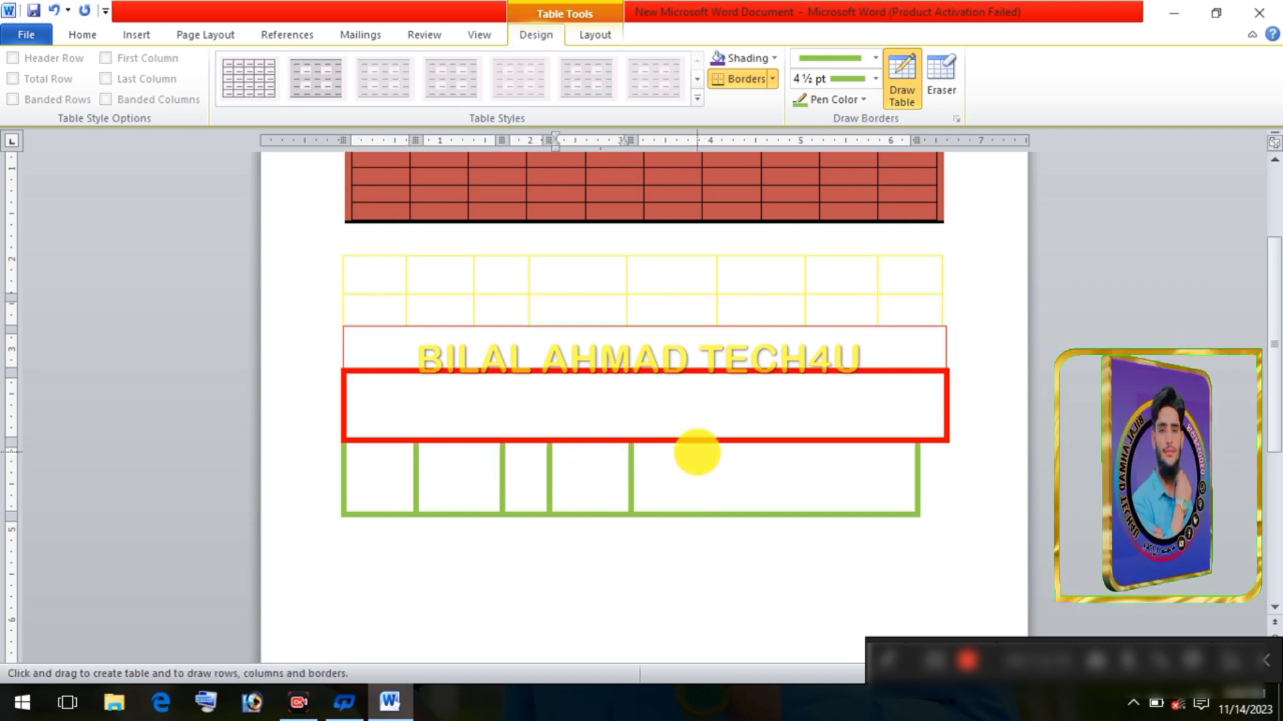
drag(697, 452, 703, 511)
drag(755, 443, 759, 511)
drag(801, 450, 818, 527)
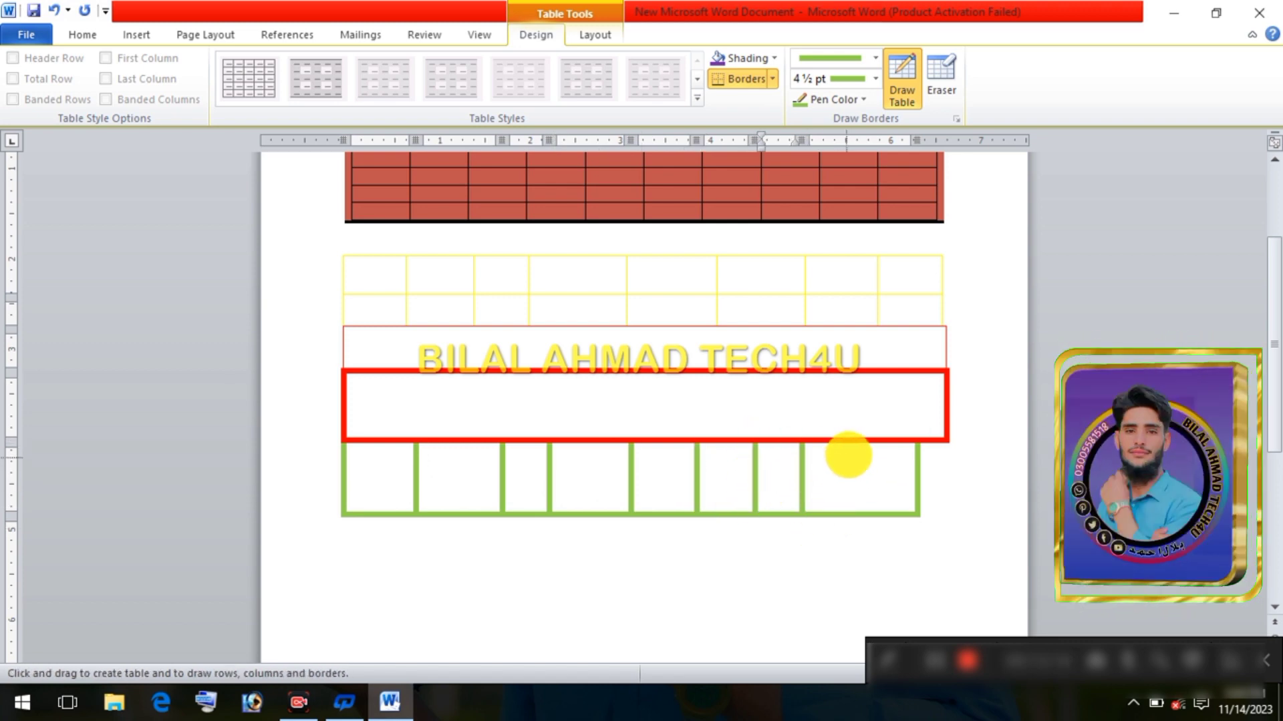
drag(848, 452, 874, 516)
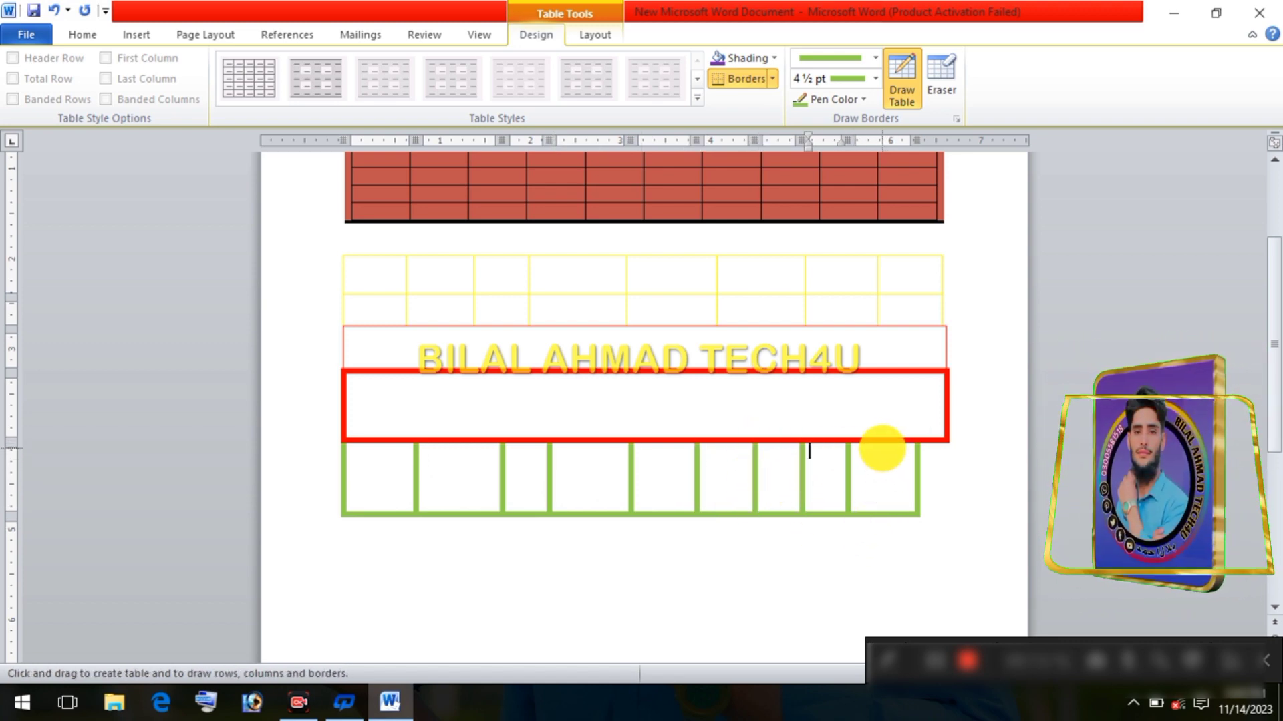
drag(879, 447, 882, 514)
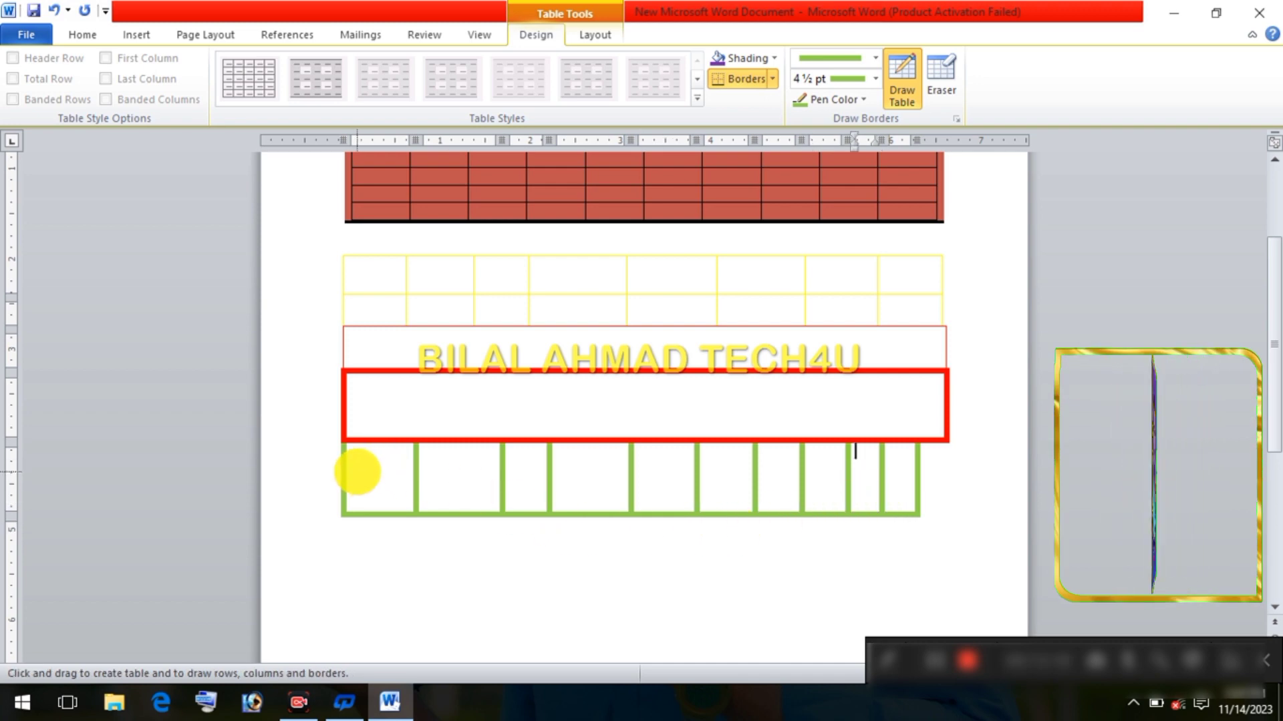
Draw two horizontal lines across all columns of the green section, splitting it into three rows
mouse_move(344, 471)
mouse_down()
mouse_move(855, 487)
mouse_move(930, 473)
mouse_up()
drag(849, 473, 935, 478)
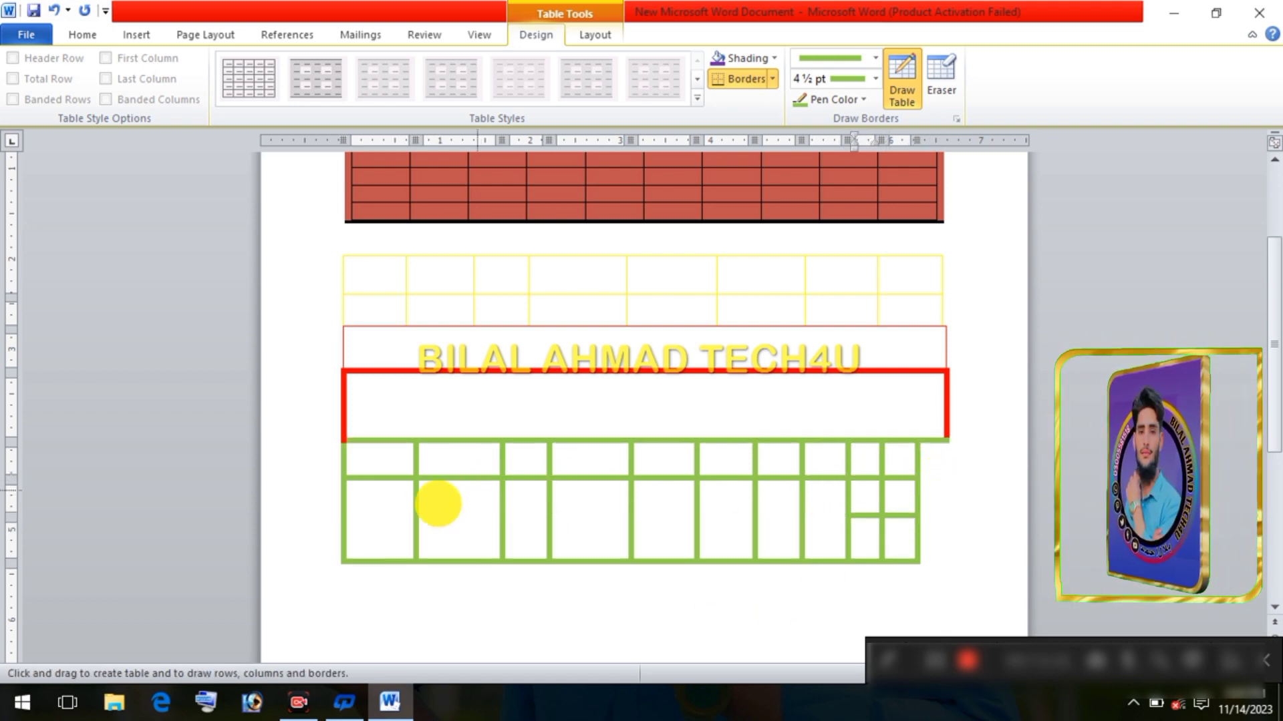
mouse_move(345, 509)
mouse_down()
mouse_move(658, 527)
mouse_move(848, 515)
mouse_up()
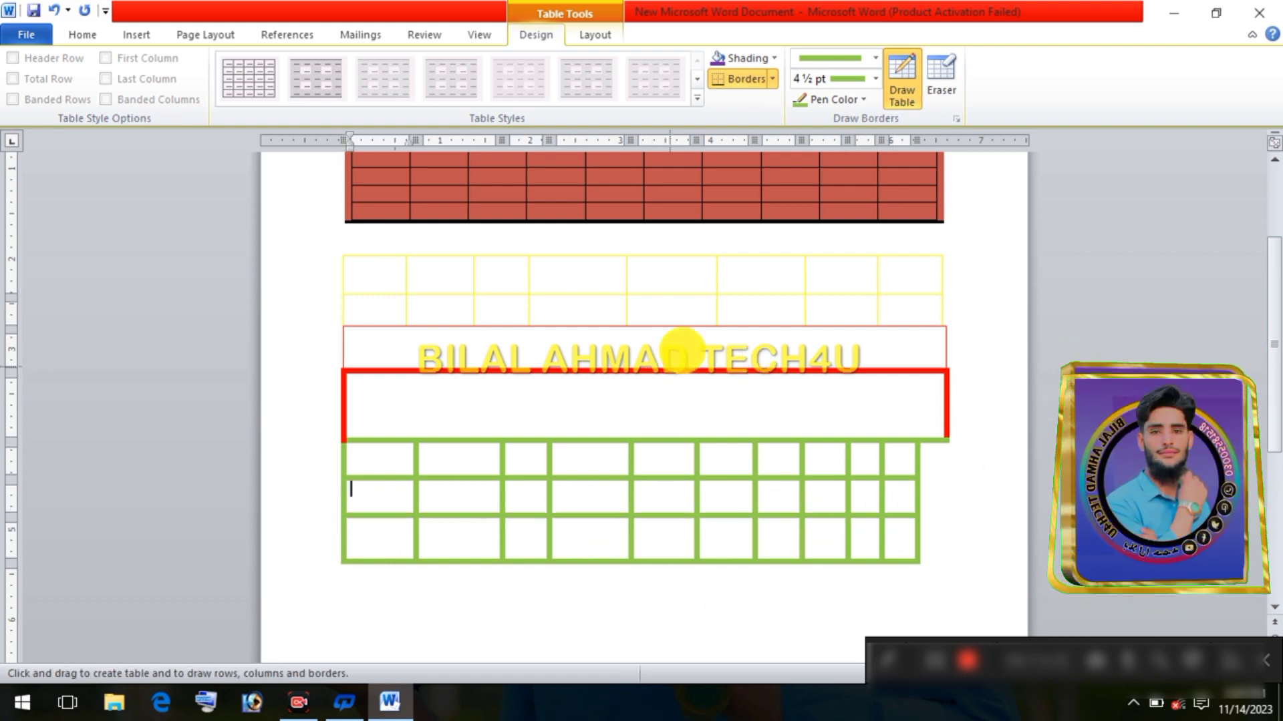
Erase several cell borders in the second to fourth columns of the green section
click(944, 86)
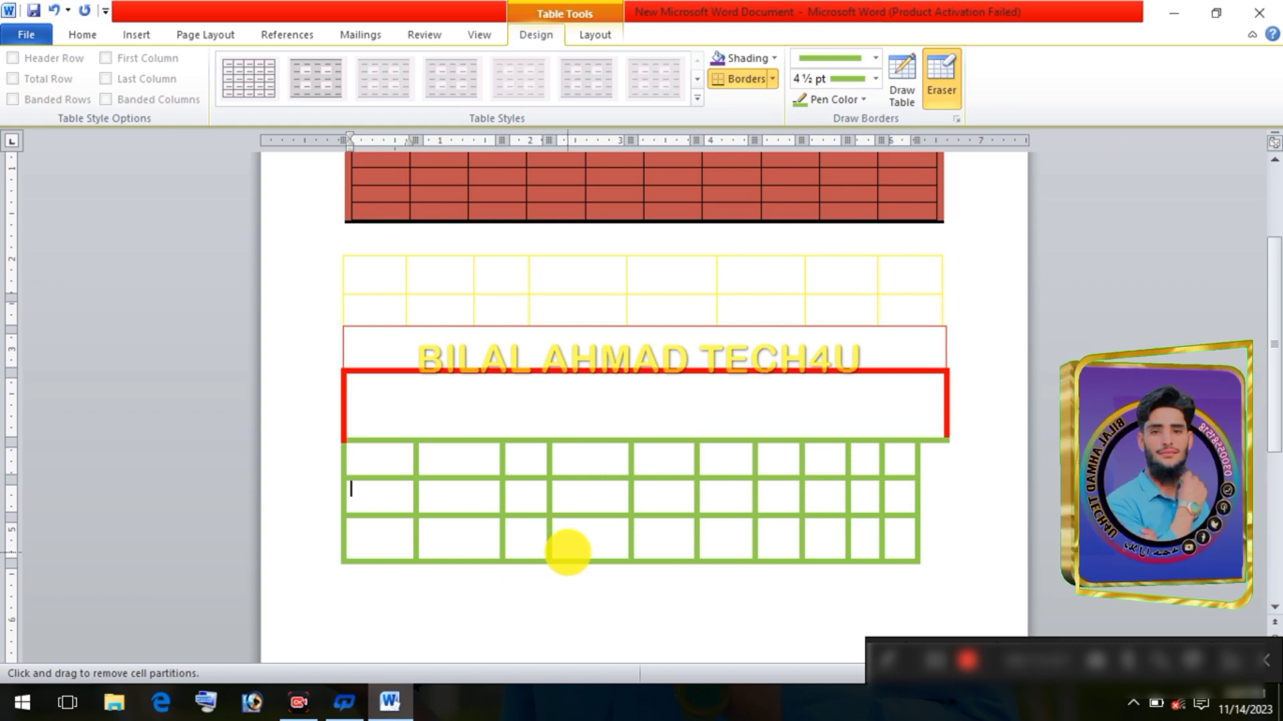
click(567, 560)
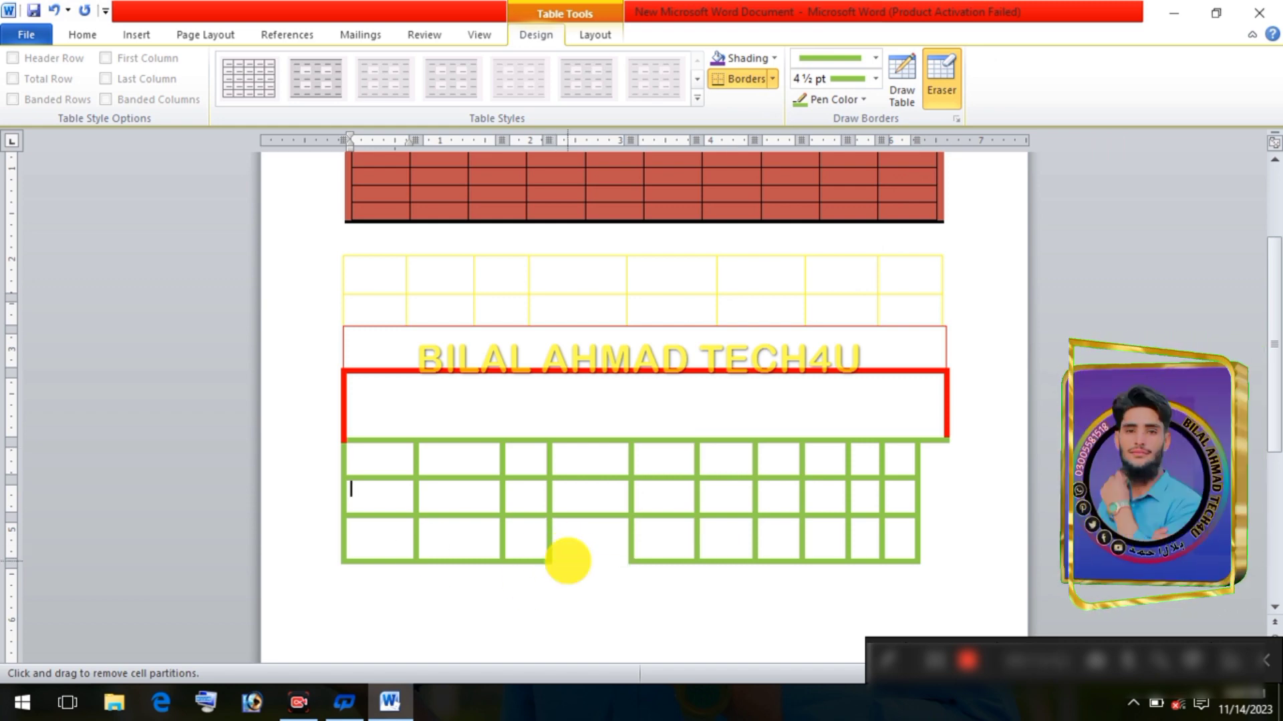
drag(530, 561, 544, 515)
click(559, 516)
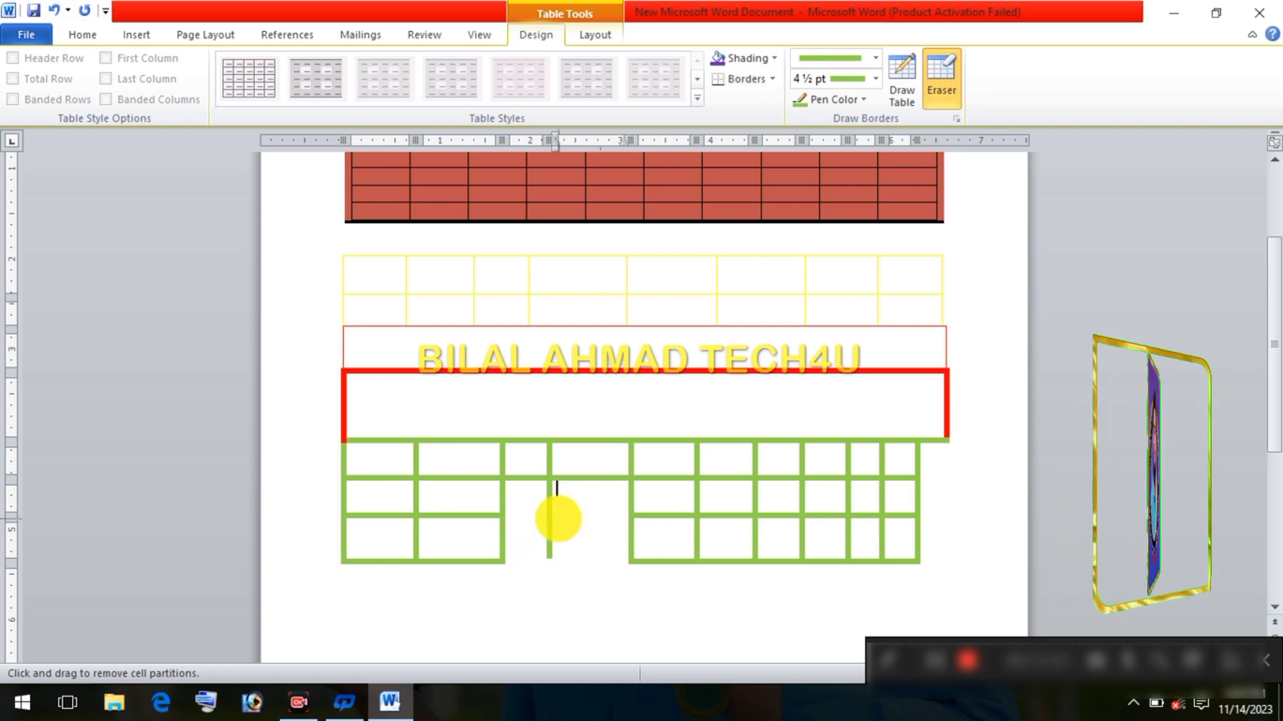
mouse_move(576, 442)
mouse_down()
mouse_move(515, 439)
mouse_move(493, 487)
mouse_up()
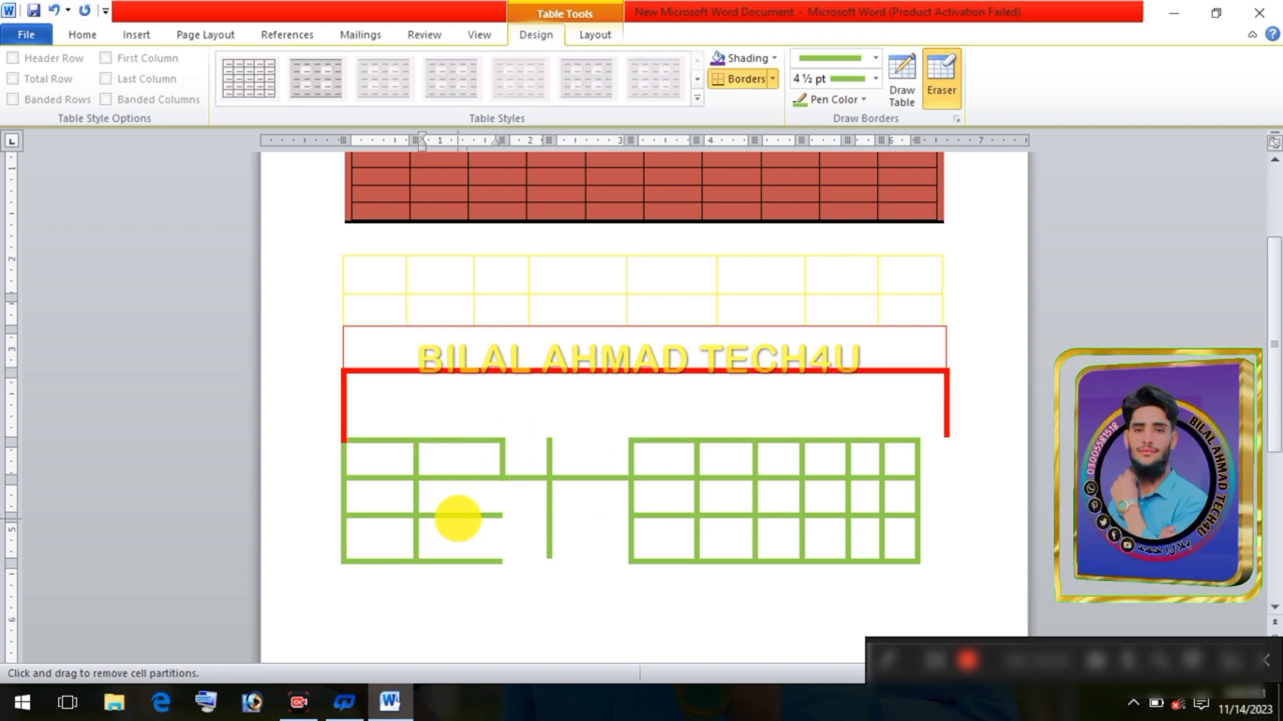
click(458, 518)
drag(424, 558, 410, 533)
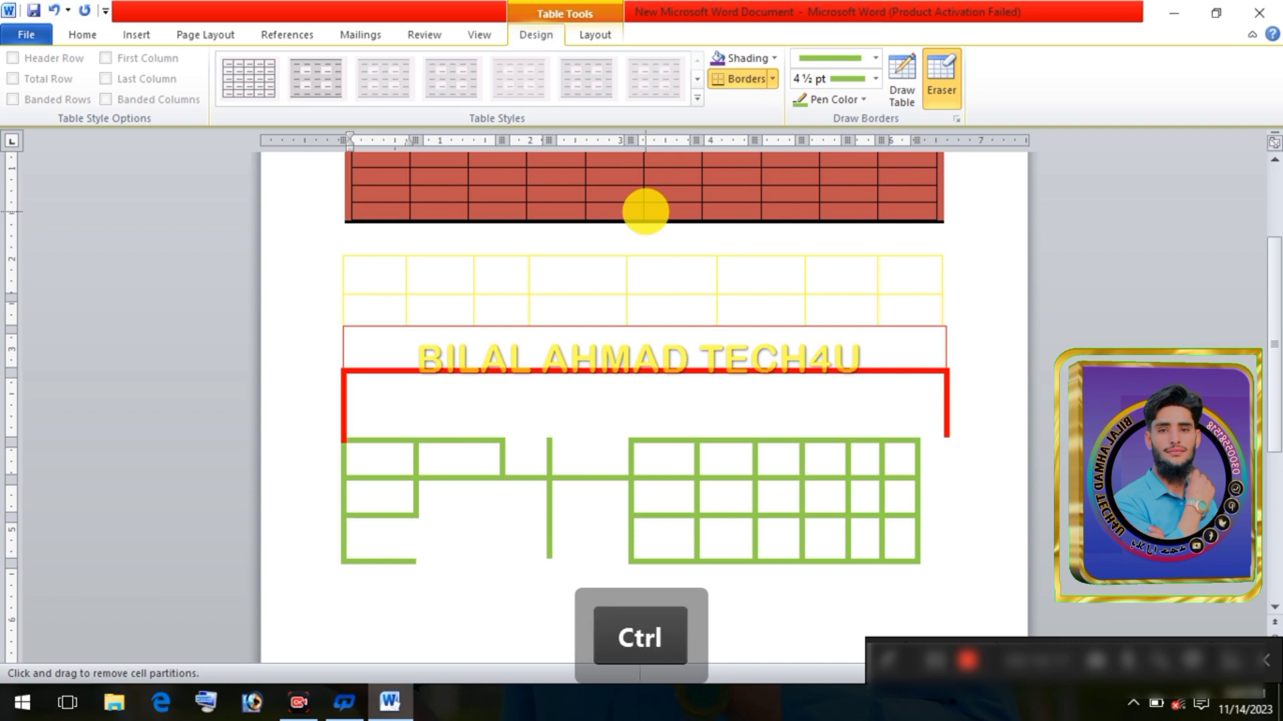
Undo the edits back to the red table with only its three first-row cells shaded, and turn off the Eraser
key(ctrl+z)
key(ctrl+z)
key(ctrl+z)
key(ctrl+z)
key(ctrl+z)
key(ctrl+z)
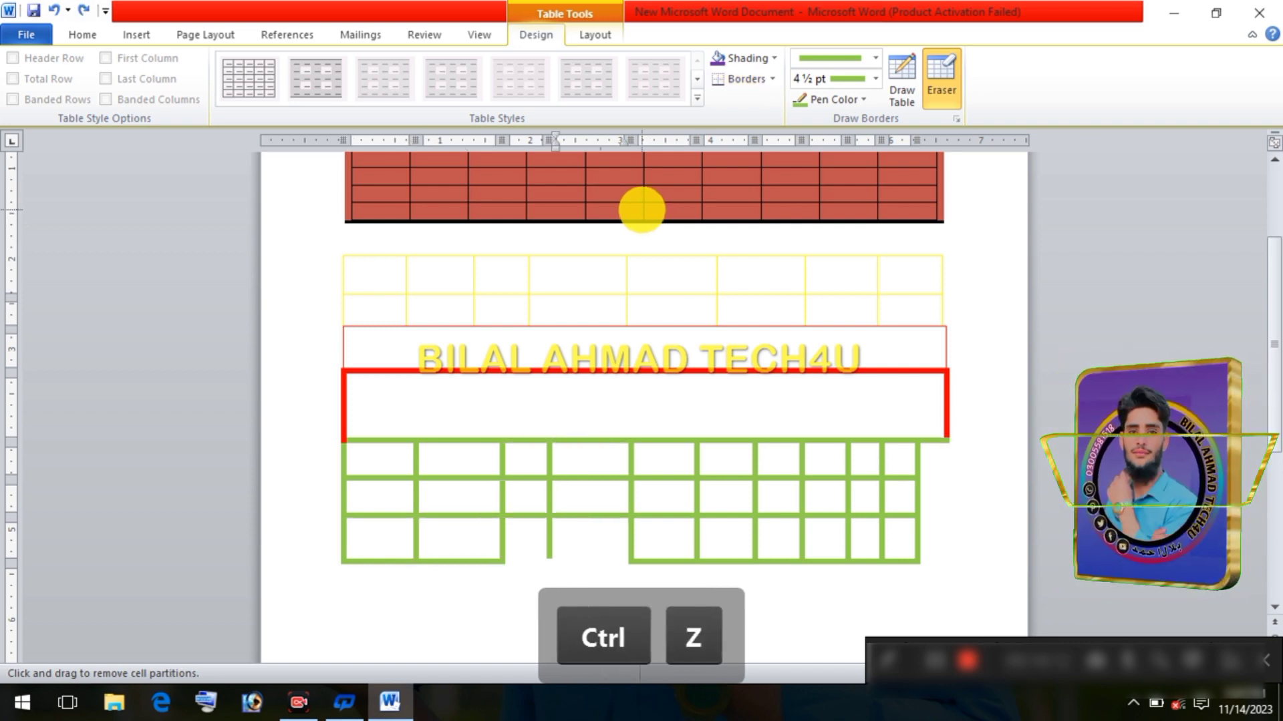
key(ctrl+z)
key(ctrl+z)
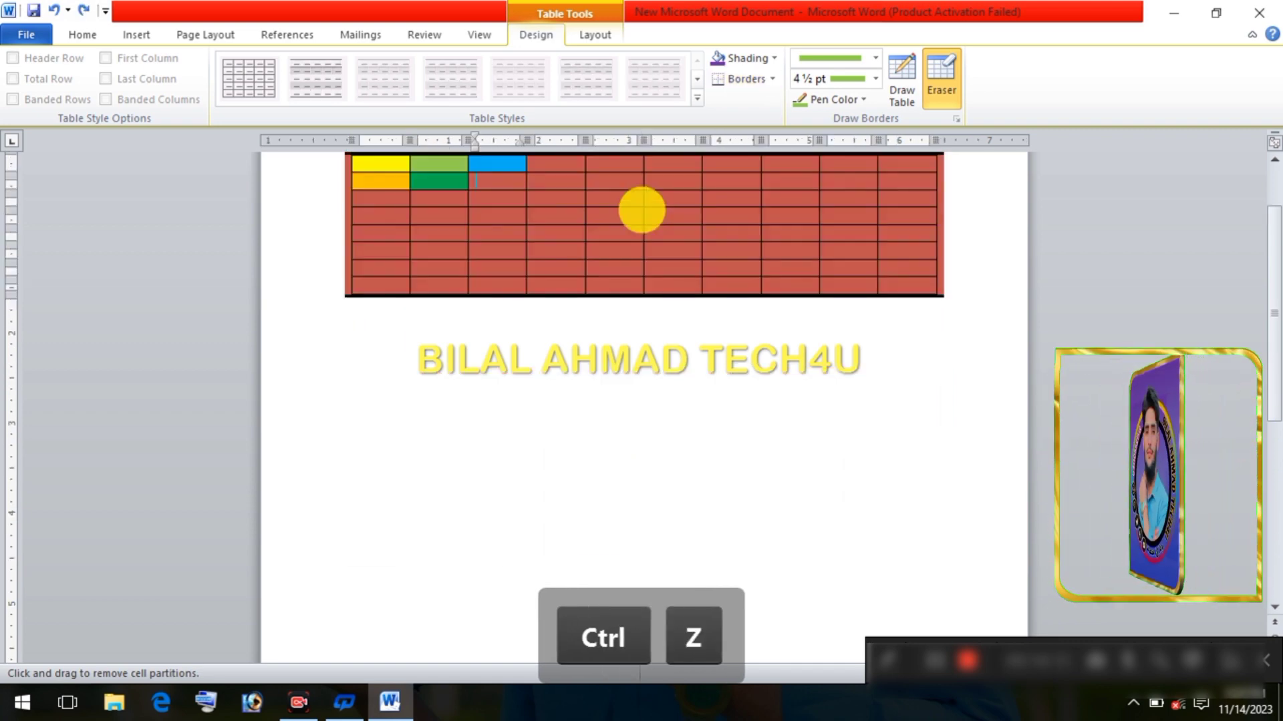
scroll(579, 298, up, 3)
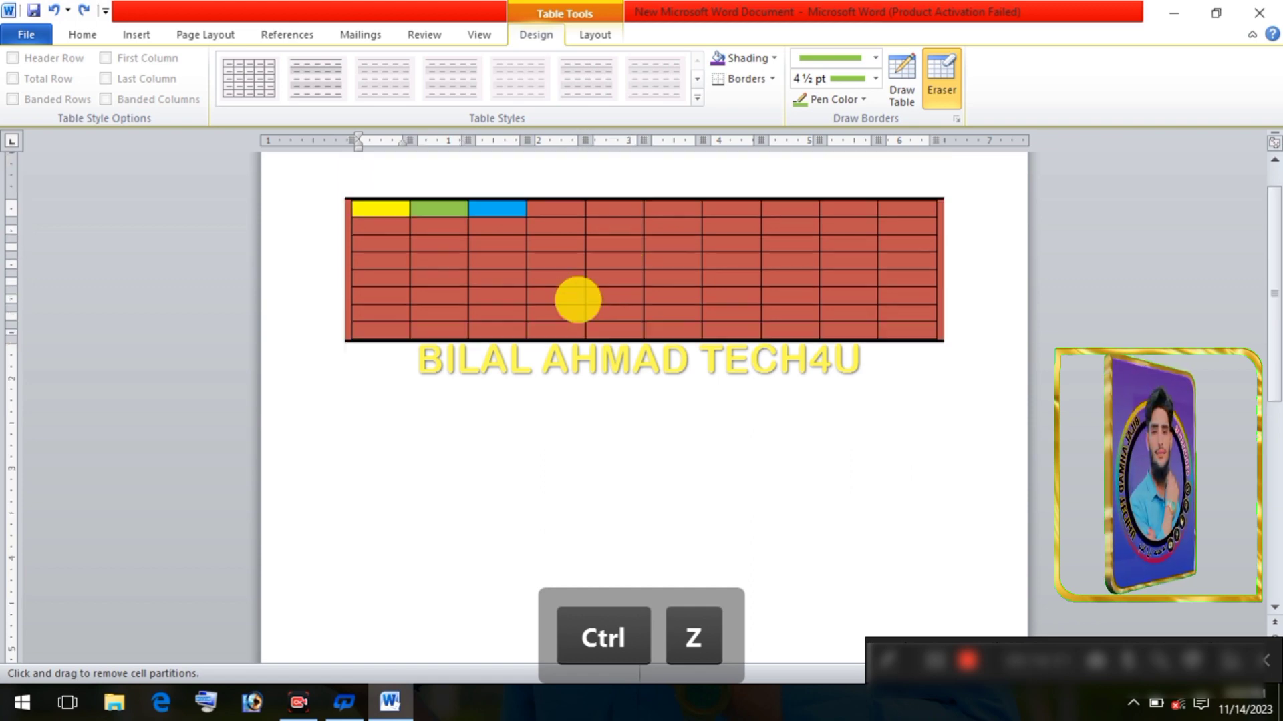
click(945, 91)
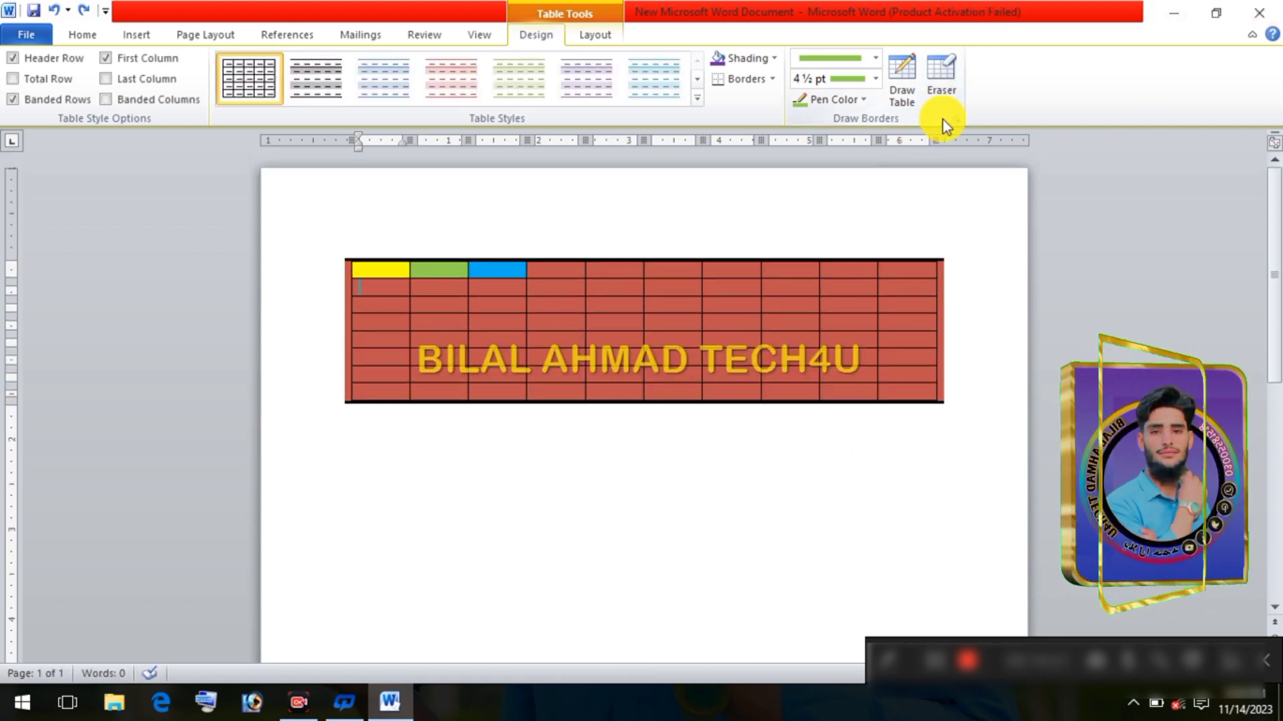